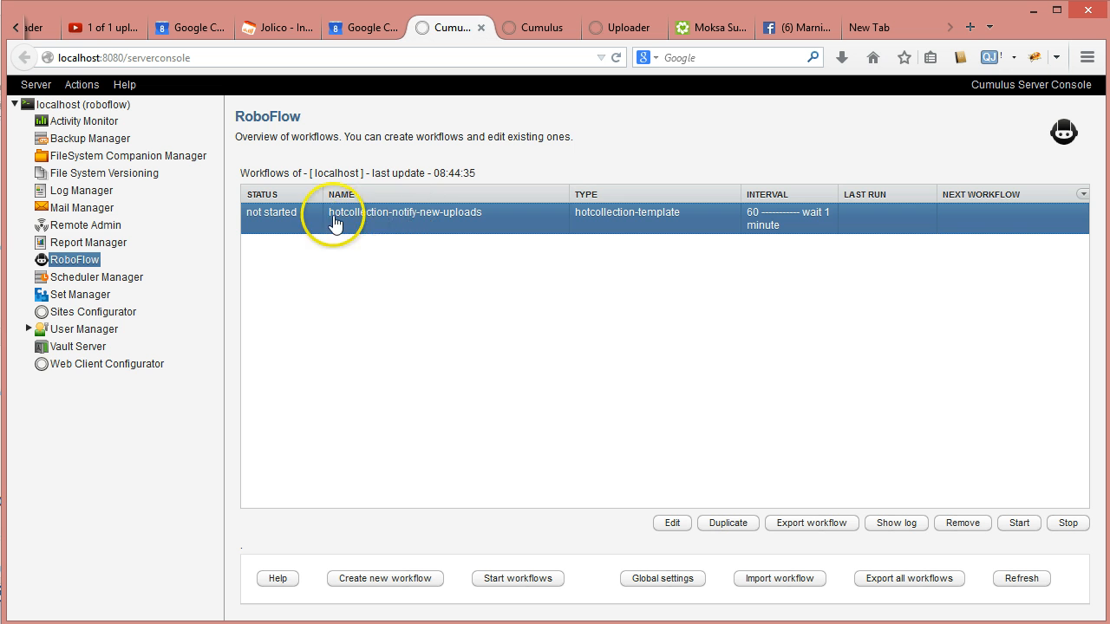
# - Open the hotcollection-notify-new-uploads workflow's Cumulus query parameter and begin its value with ("Email
pyautogui.doubleClick(382, 223)
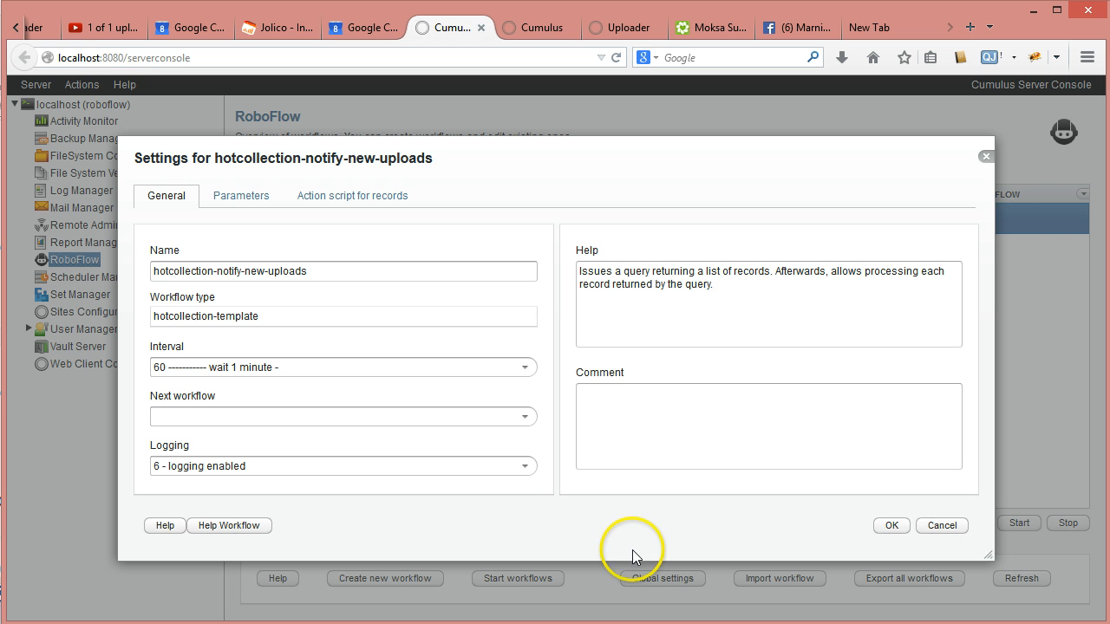
pyautogui.click(249, 196)
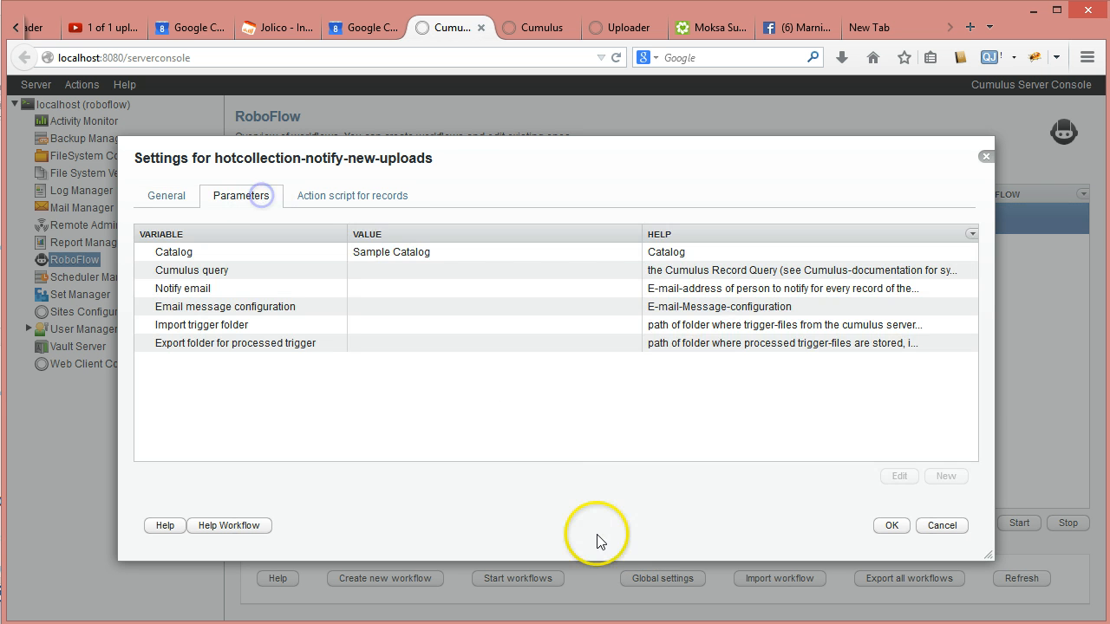
pyautogui.click(426, 252)
pyautogui.doubleClick(445, 271)
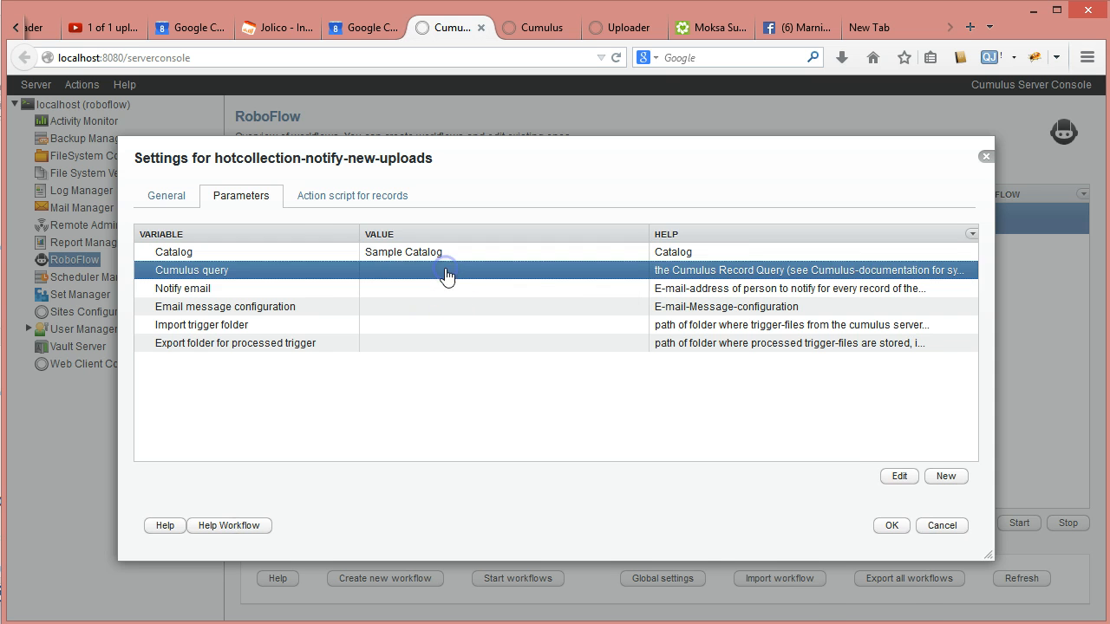
pyautogui.click(356, 319)
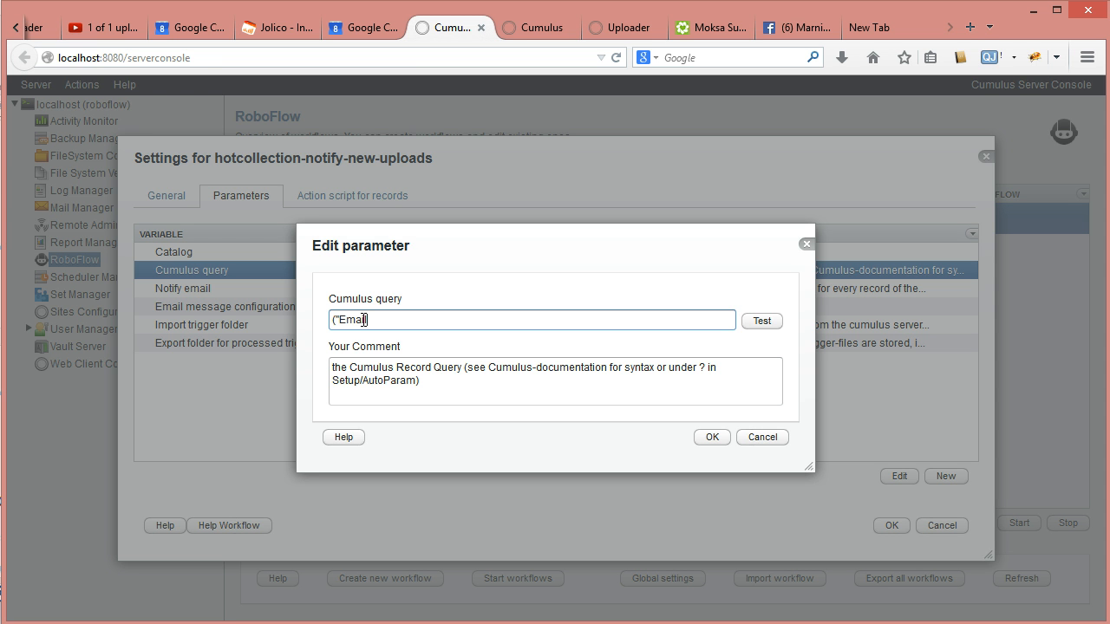
pyautogui.write('("Email')
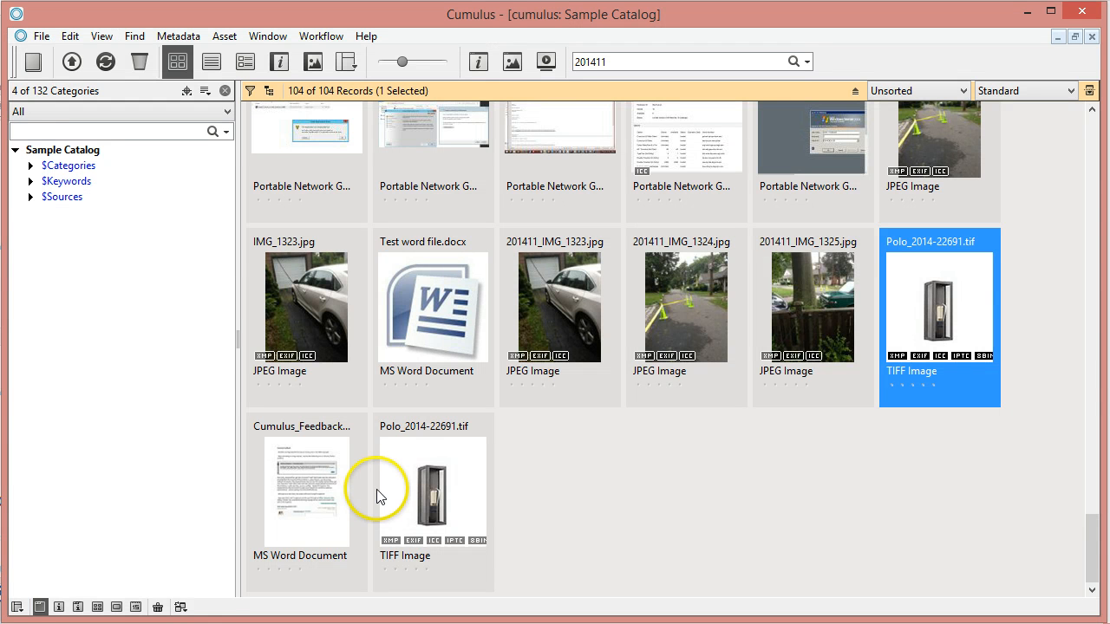
# - Open the Polo_2014-22691.tif record and scroll to its Email Address and Notify fields
pyautogui.doubleClick(942, 306)
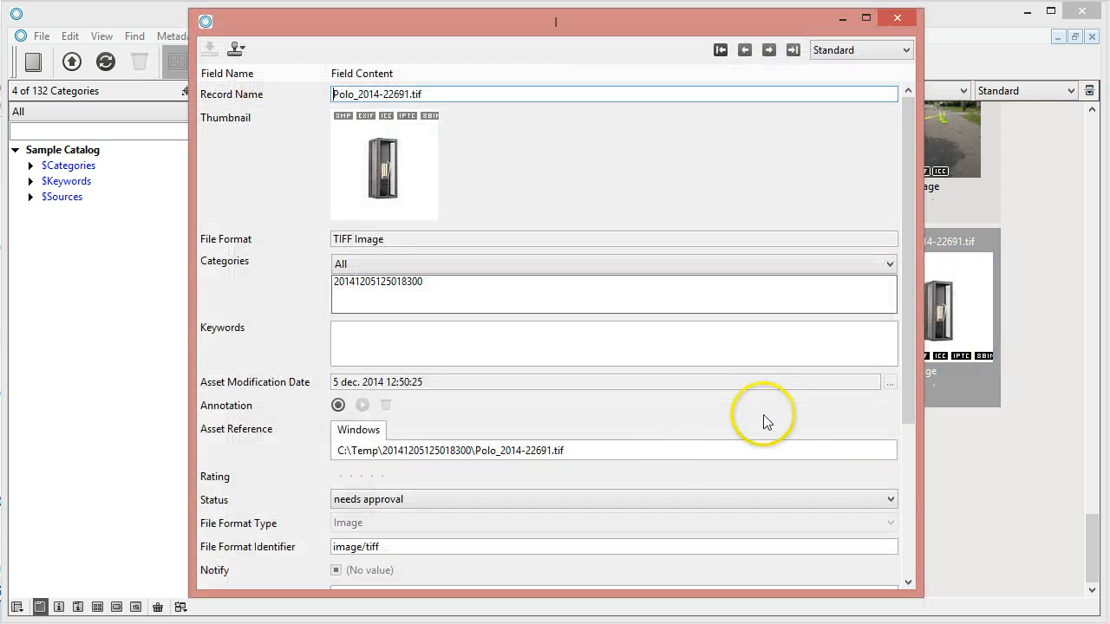
pyautogui.moveTo(909, 275); pyautogui.dragTo(900, 508)
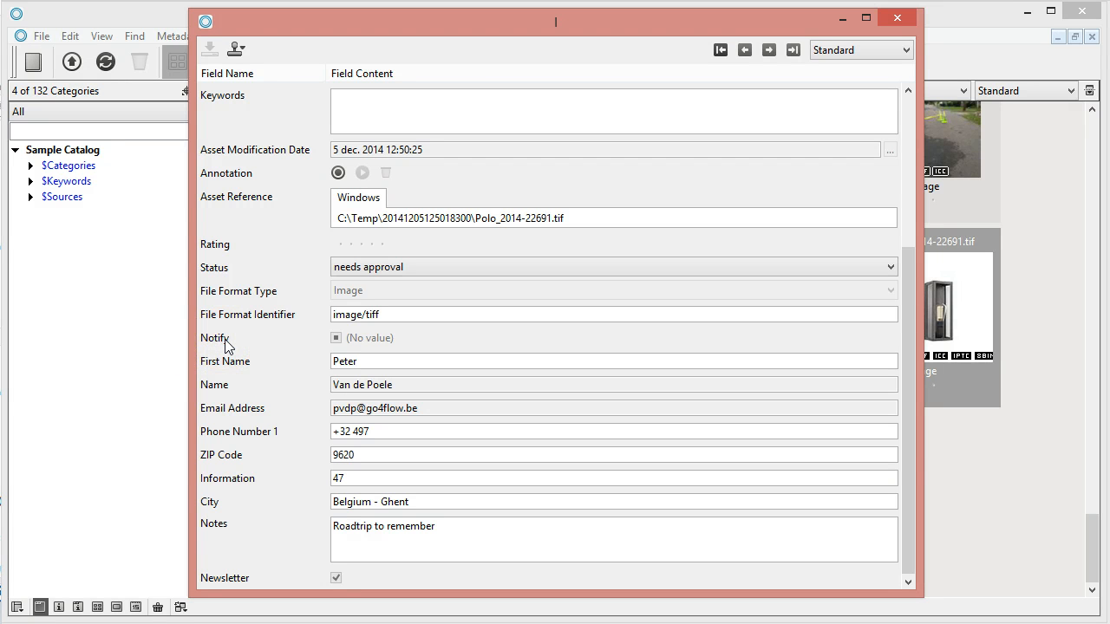
pyautogui.click(352, 555)
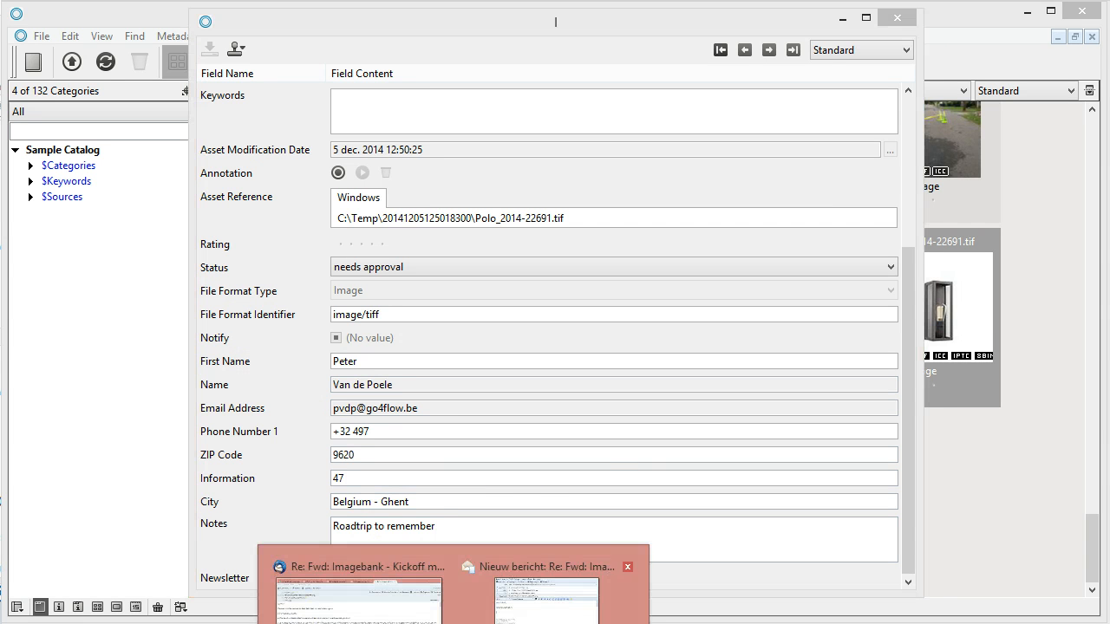
# - Glance at the drafted reply e-mail, then return to the Cumulus query being edited
pyautogui.click(548, 594)
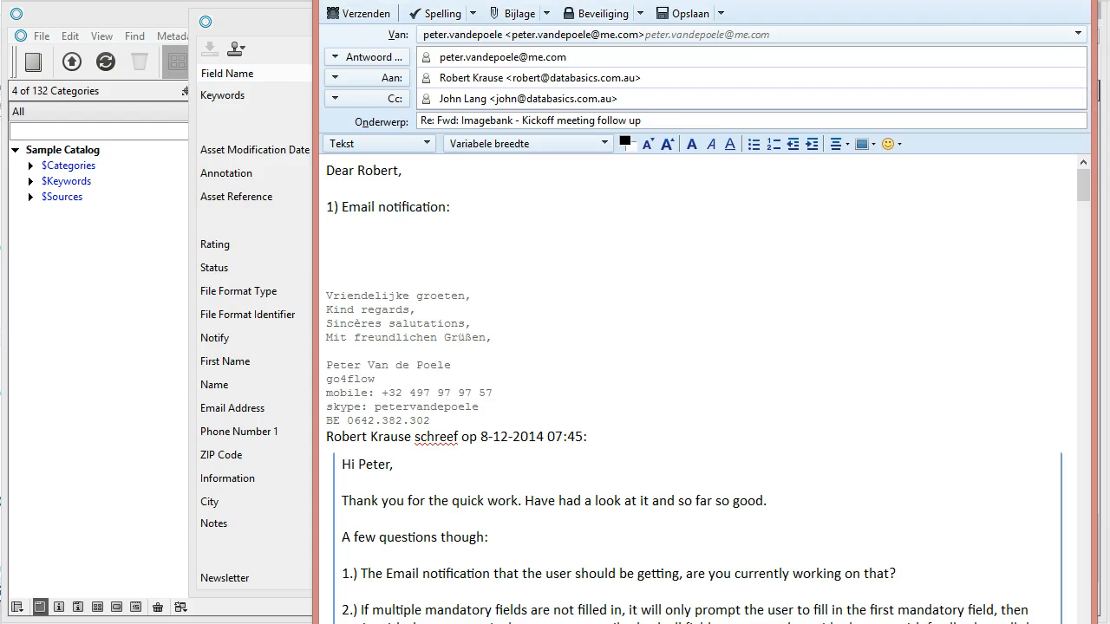
pyautogui.click(1018, 2)
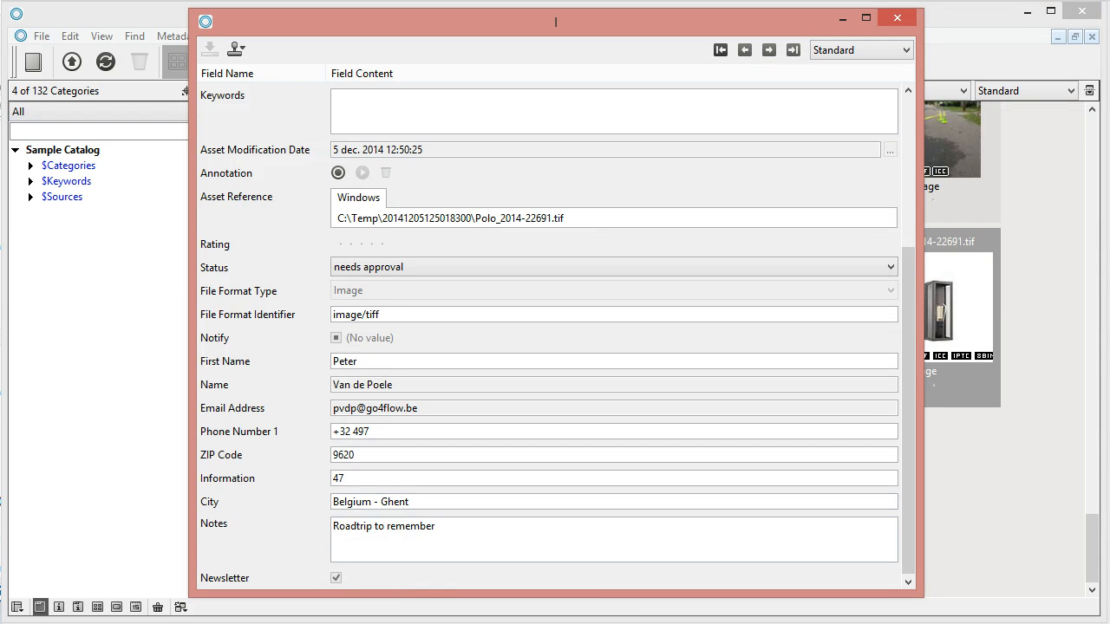
pyautogui.click(386, 621)
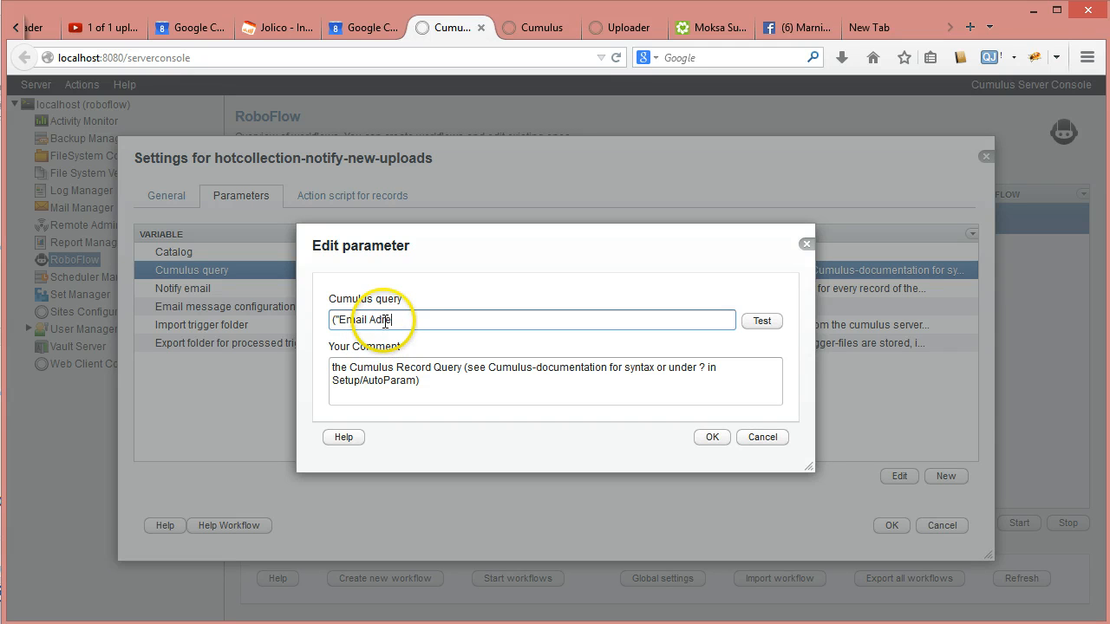
# - Continue the query with 'ss' toward the Email Address field name
pyautogui.write('ss')
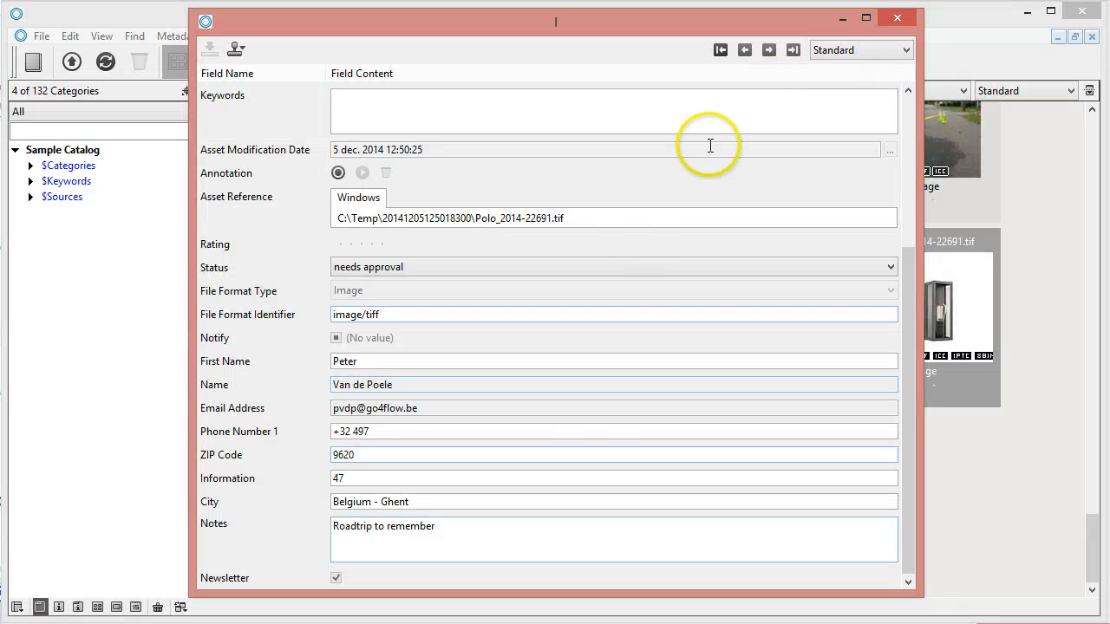
# - Close the record window and, in Advanced Find, add an 'Email Address has value' criterion
pyautogui.click(1022, 21)
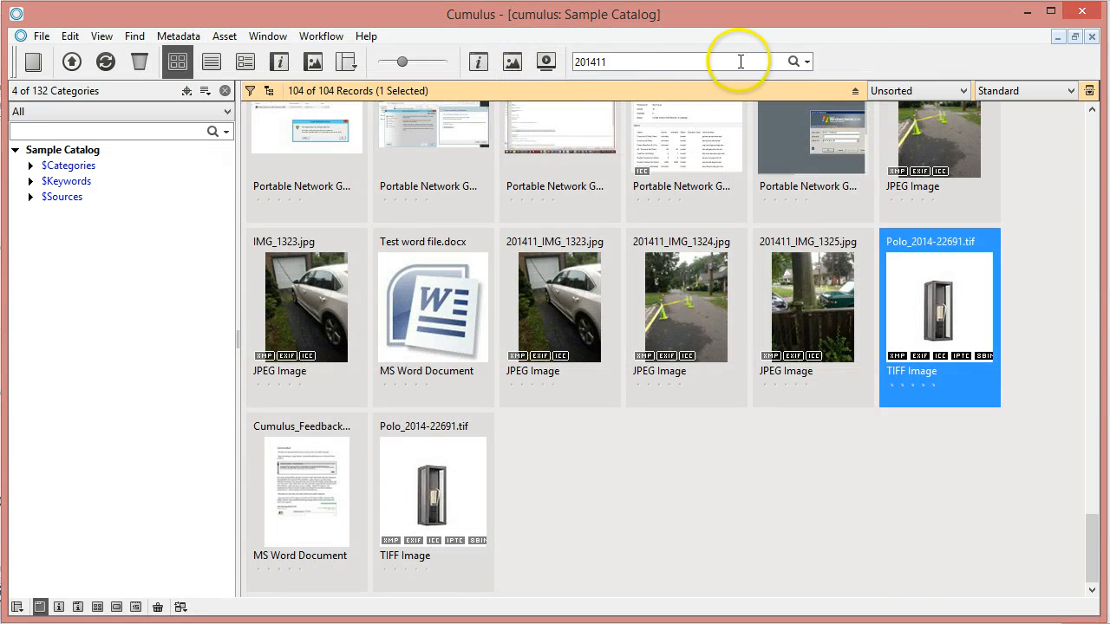
pyautogui.click(807, 62)
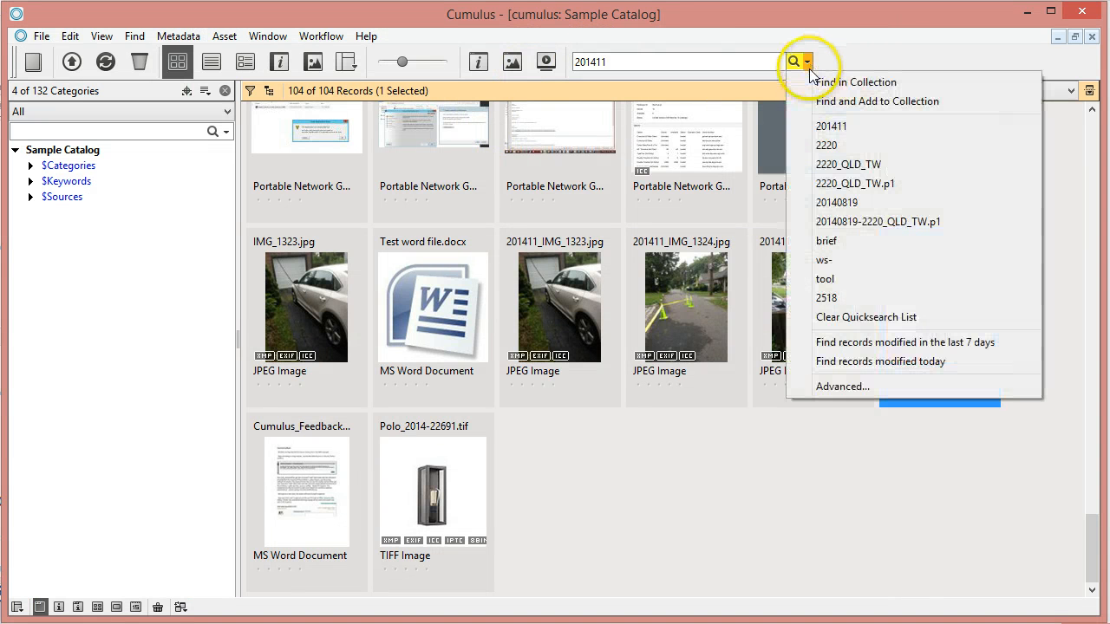
pyautogui.click(838, 387)
pyautogui.click(621, 208)
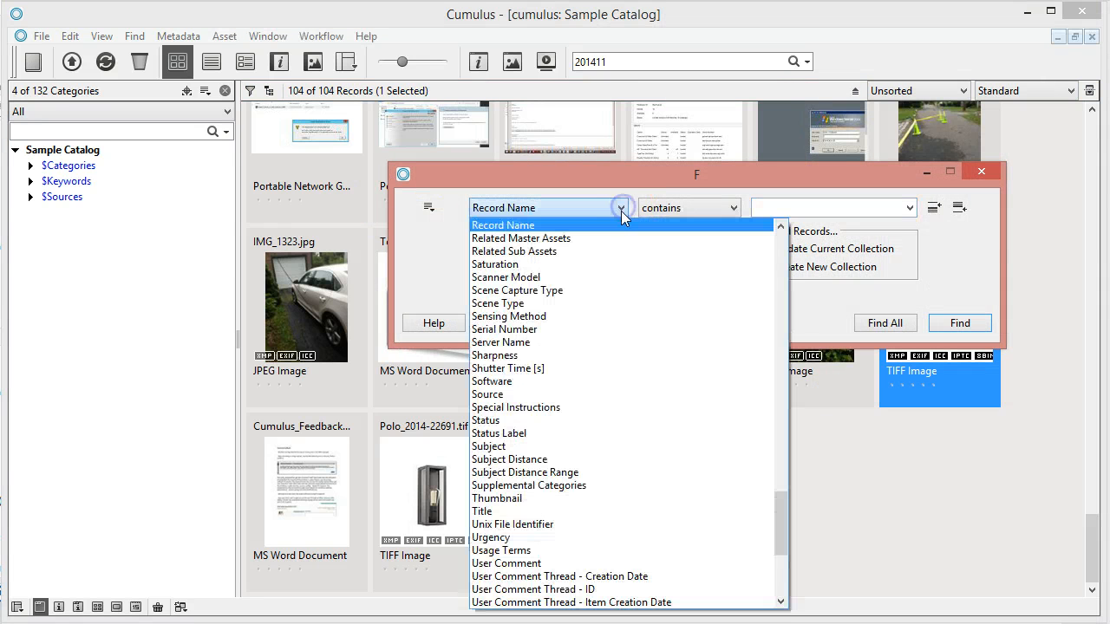
pyautogui.press('e')
pyautogui.press('m')
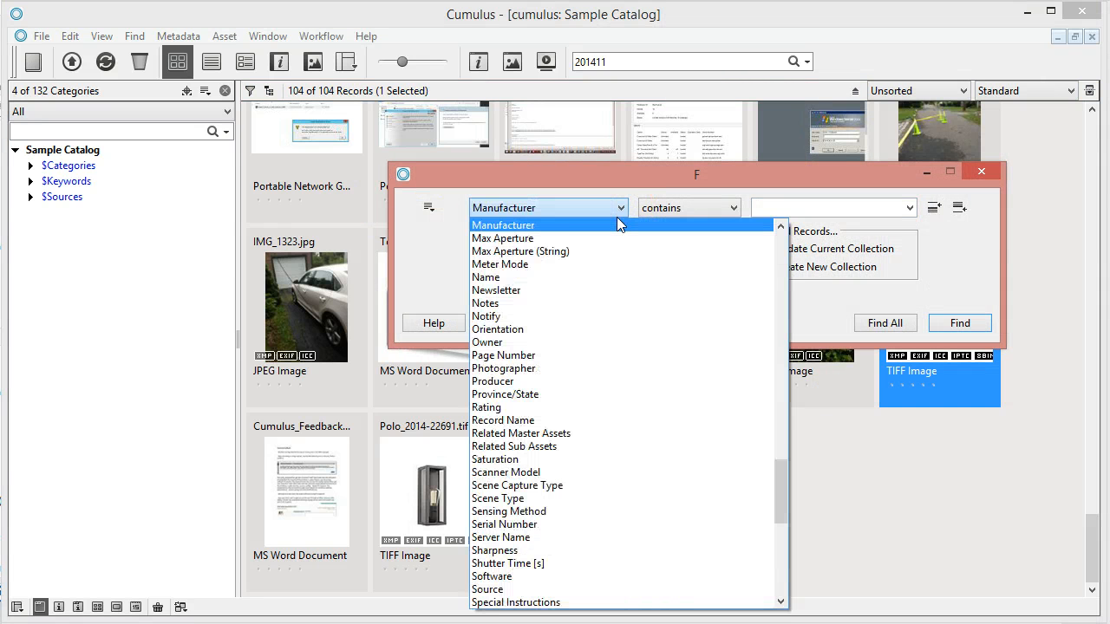
pyautogui.scroll(1, 570, 230)
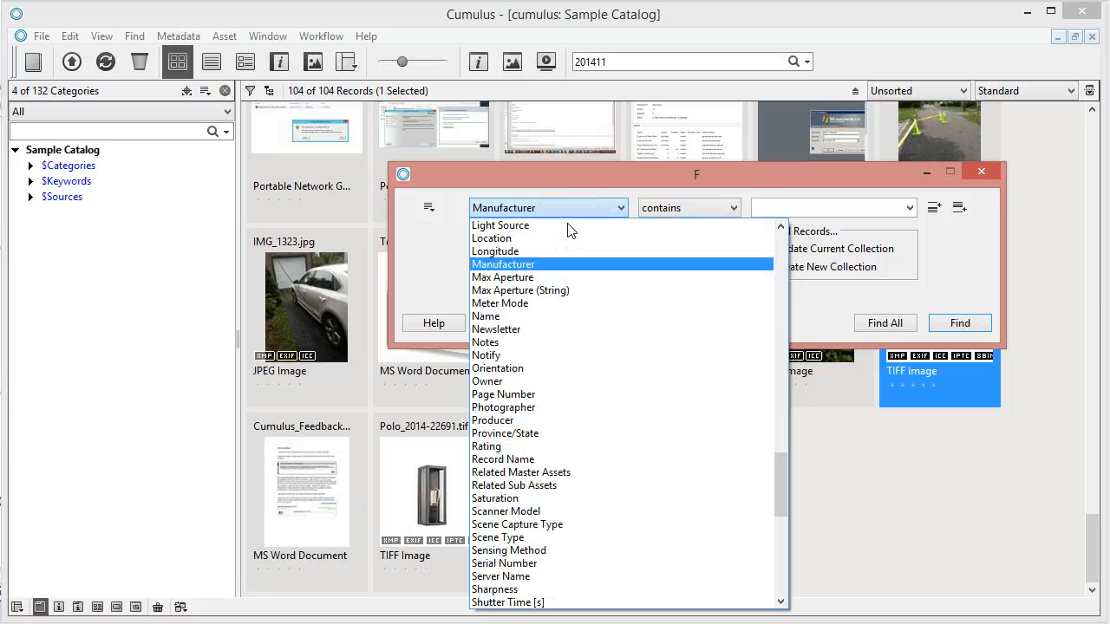
pyautogui.press('e')
pyautogui.click(550, 217)
pyautogui.click(693, 210)
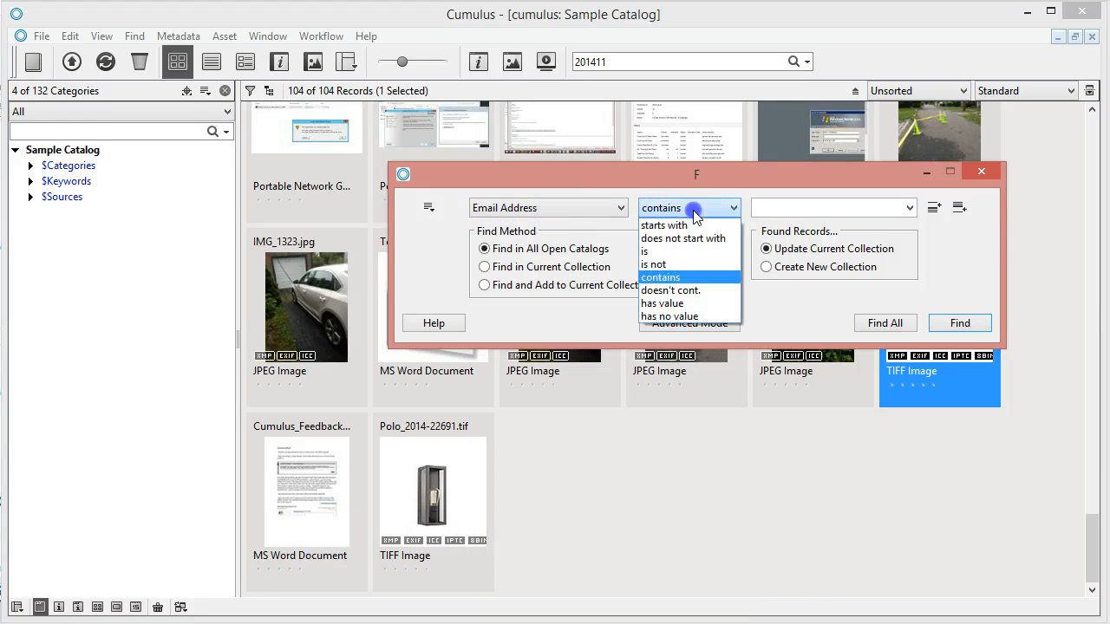
pyautogui.click(670, 303)
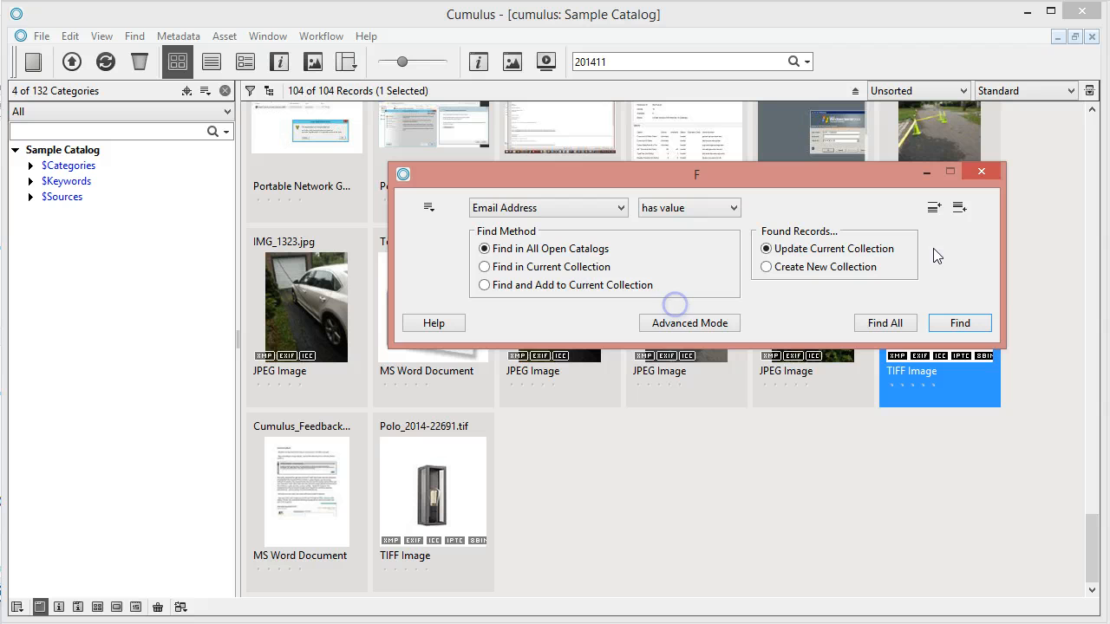
# - Add a second criterion requiring that Notify has no value
pyautogui.click(958, 209)
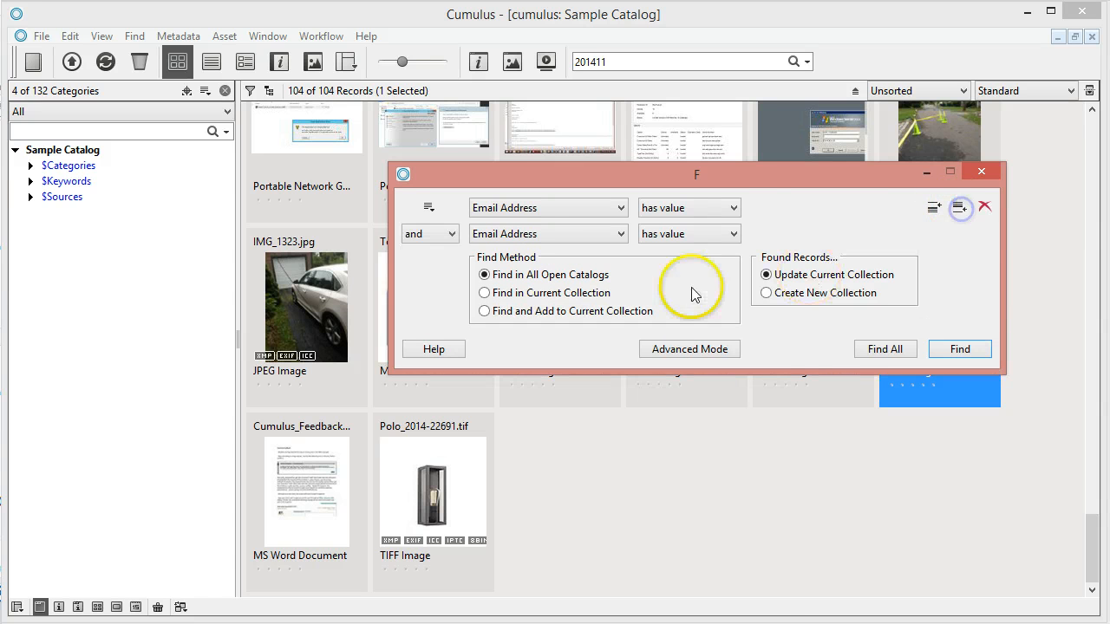
pyautogui.click(622, 234)
pyautogui.press('o')
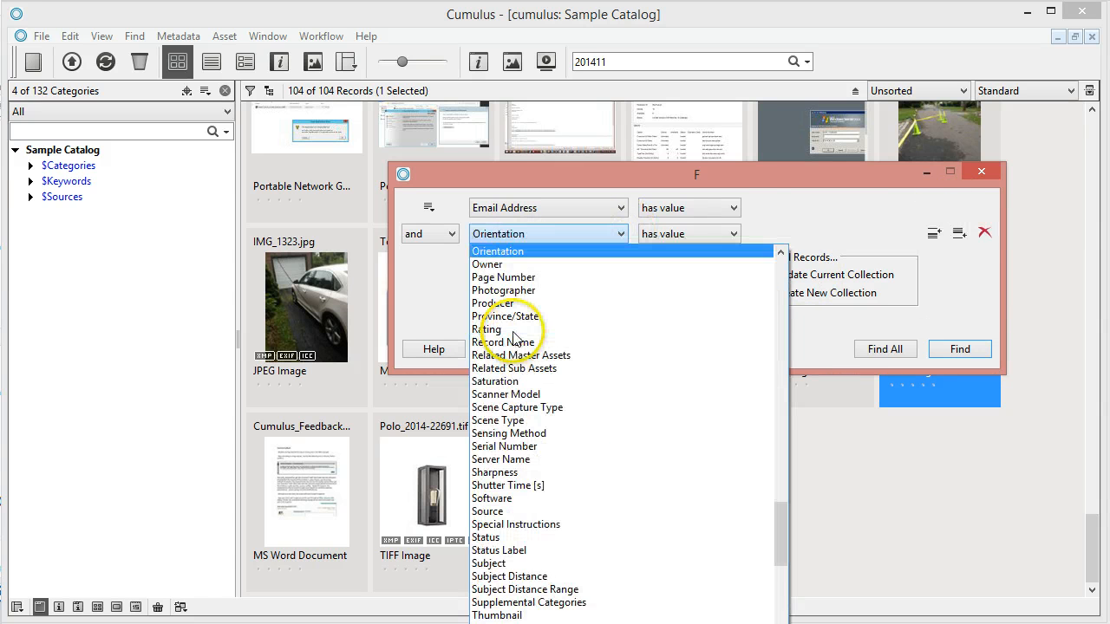
pyautogui.press('t')
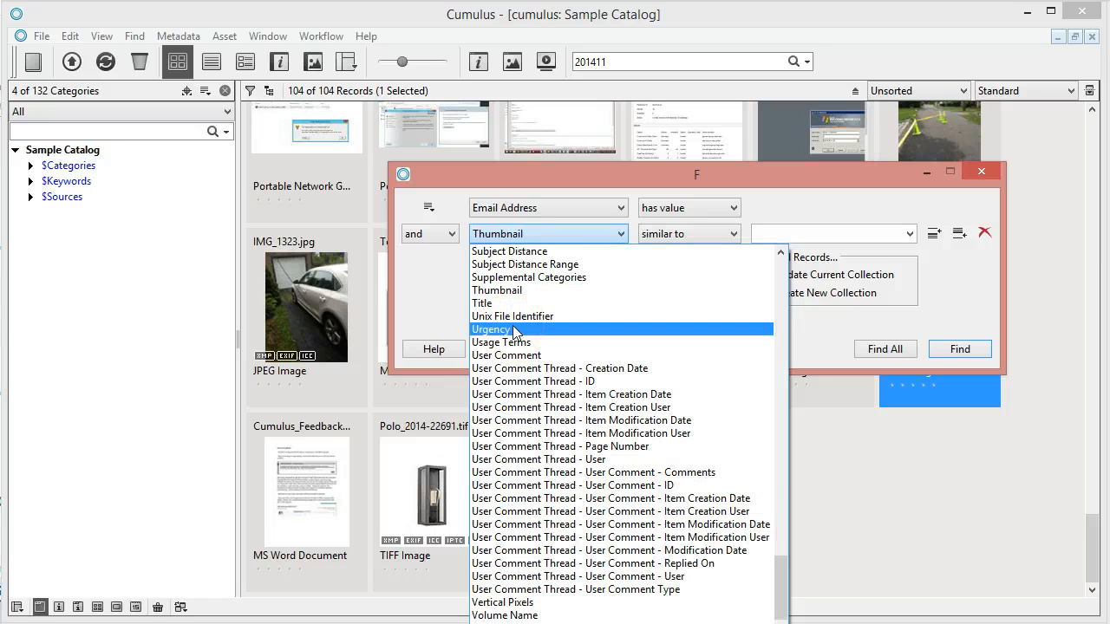
pyautogui.press('n')
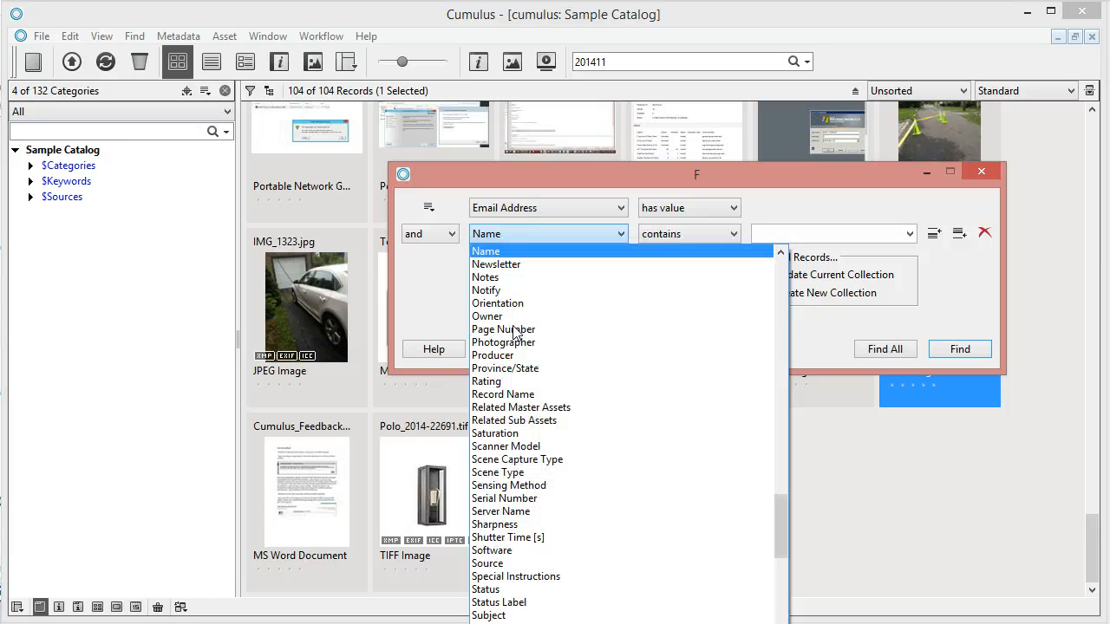
pyautogui.click(487, 290)
pyautogui.click(684, 235)
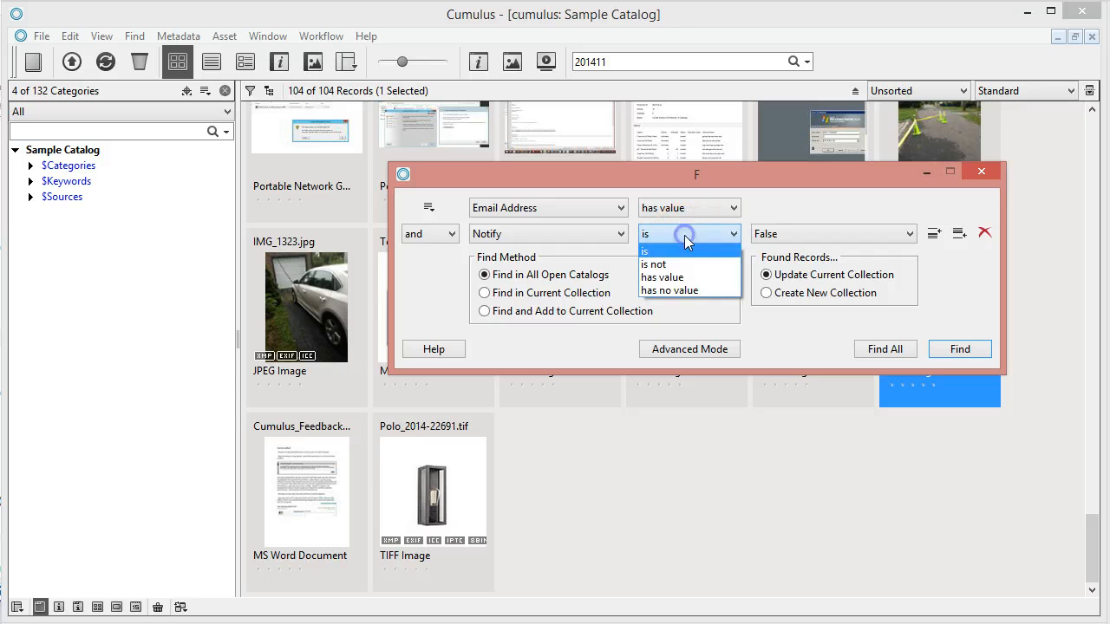
pyautogui.click(686, 292)
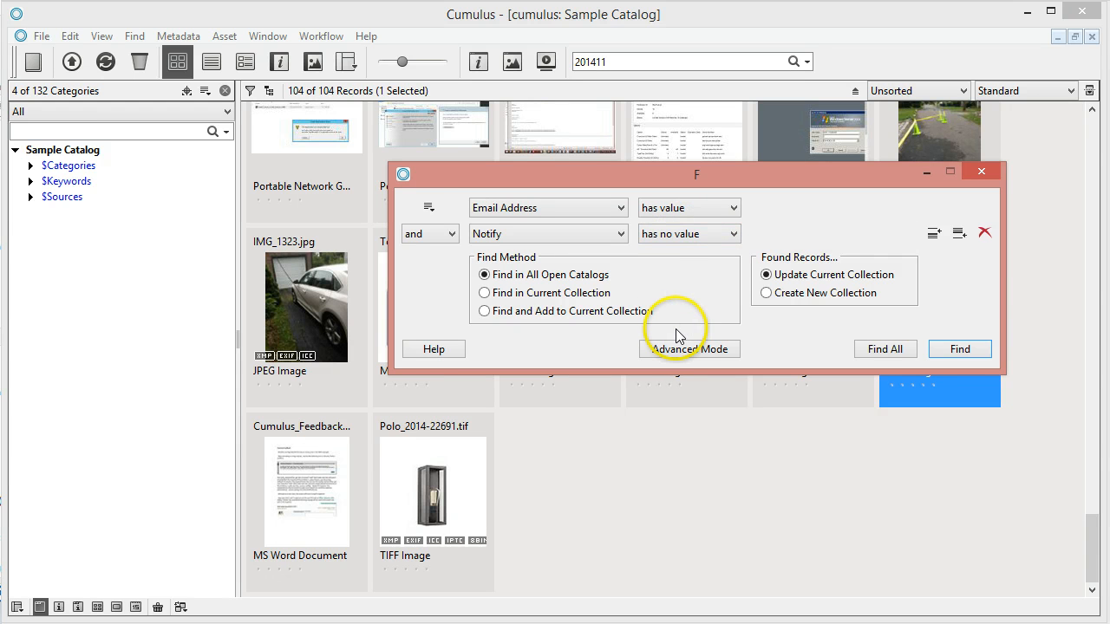
# - Combine the two criteria with AND and display the search as query text
pyautogui.click(689, 348)
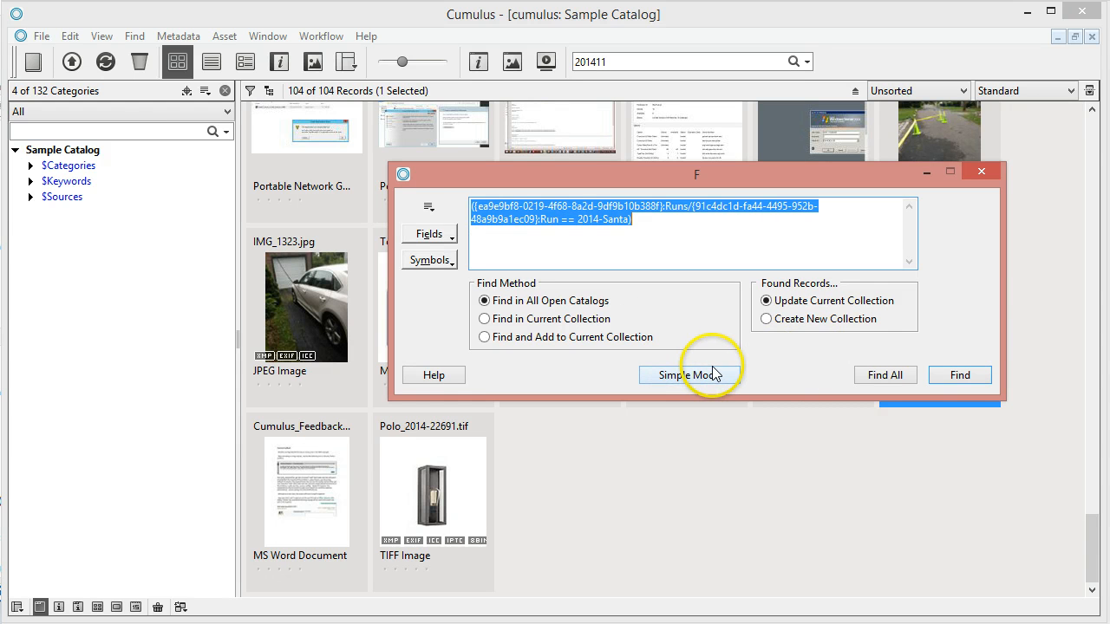
pyautogui.press('Delete')
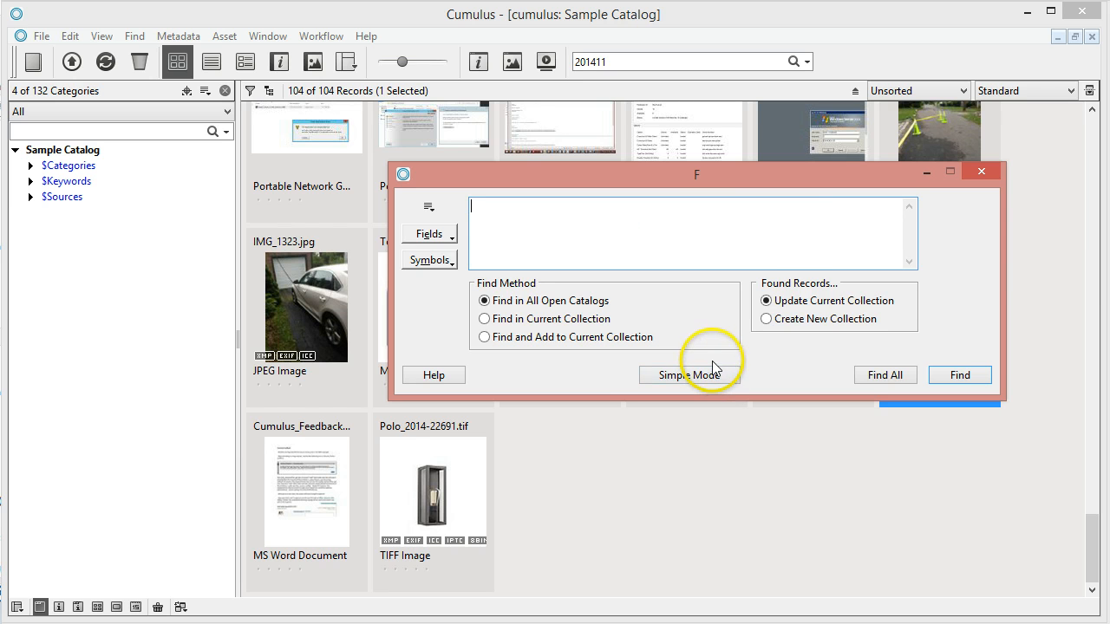
pyautogui.click(694, 374)
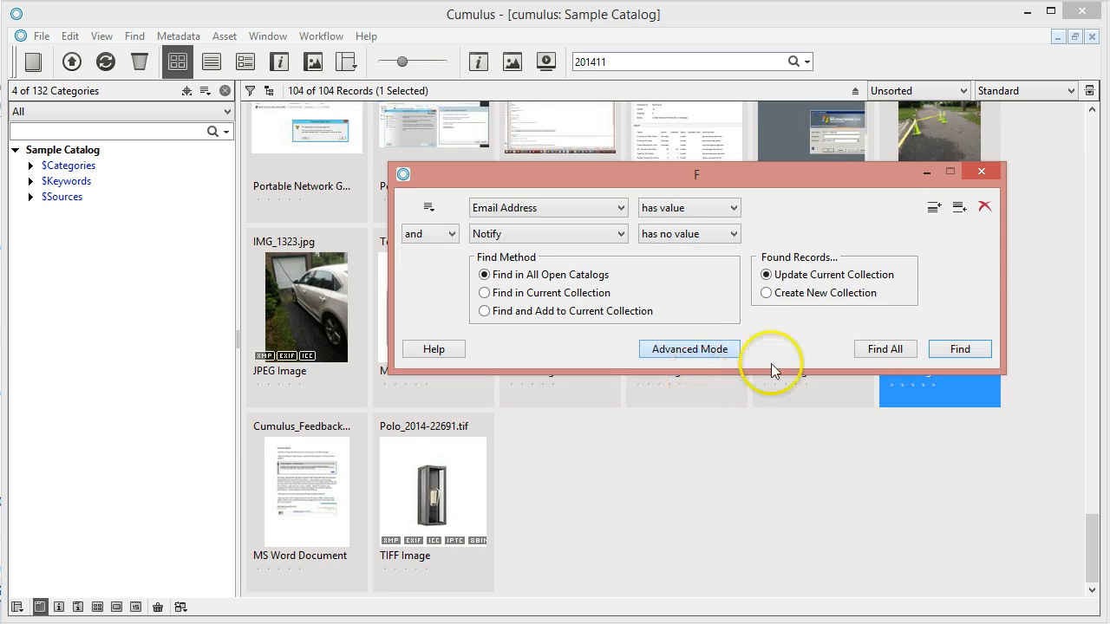
pyautogui.click(438, 234)
pyautogui.click(425, 263)
pyautogui.click(444, 233)
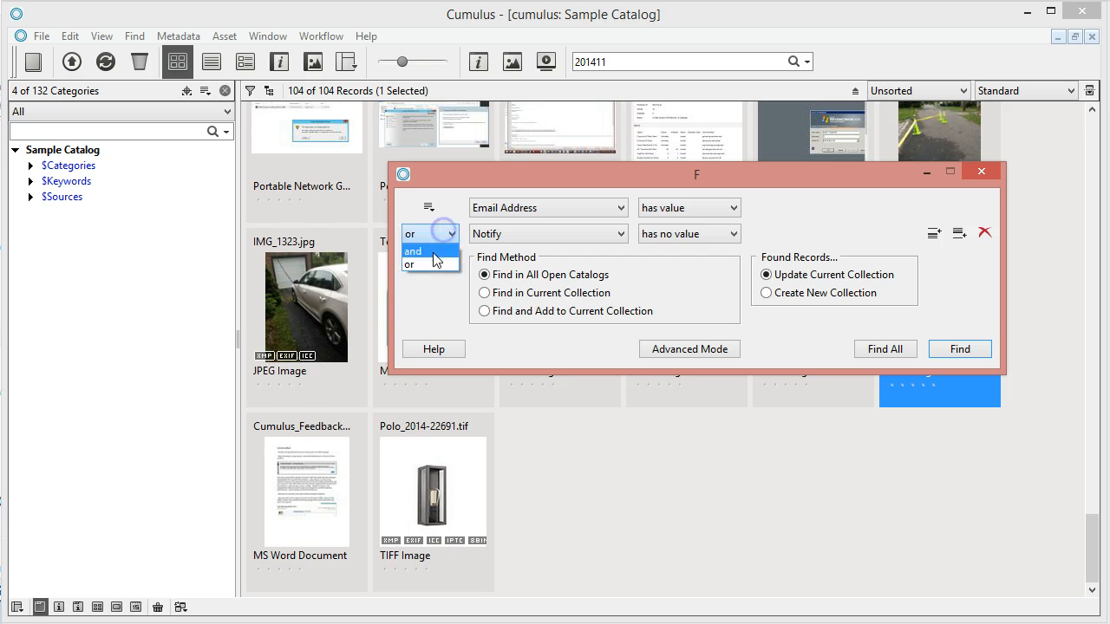
pyautogui.click(434, 253)
pyautogui.click(685, 349)
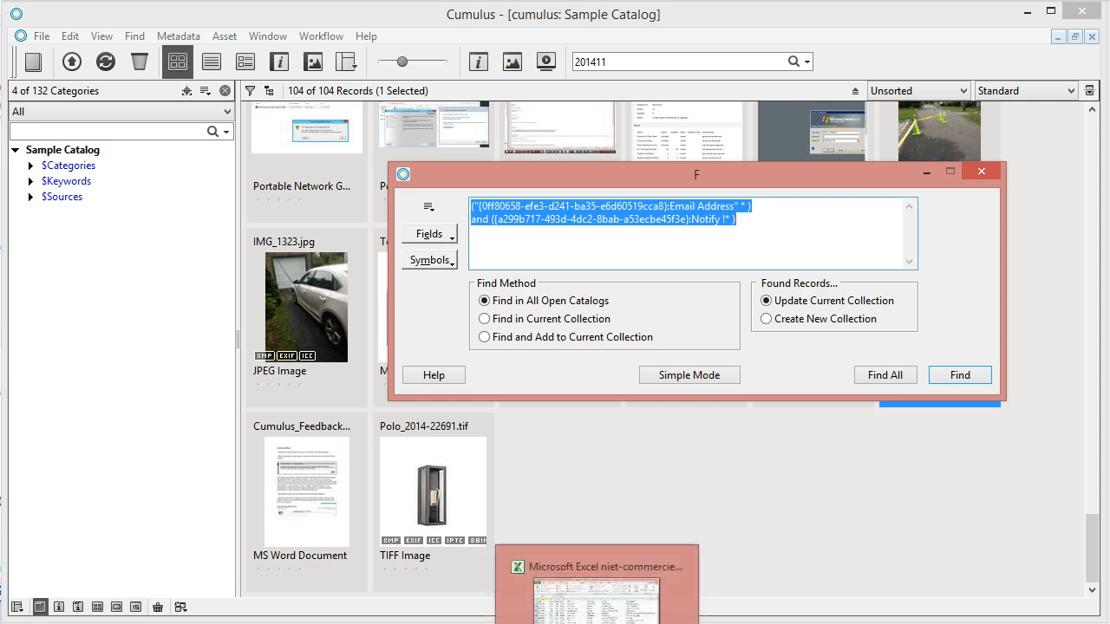
# - Paste the Cumulus Find query into the workflow's query field and delete both field GUIDs
pyautogui.click(520, 623)
pyautogui.moveTo(454, 321); pyautogui.dragTo(255, 316)
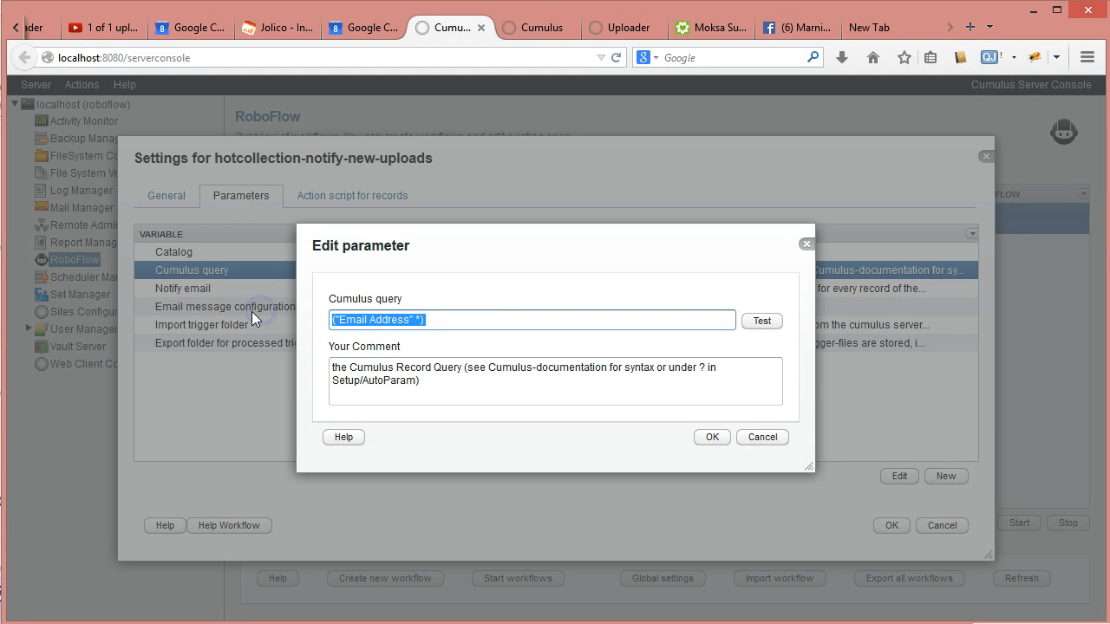
pyautogui.hotkey('ctrl', 'v')
pyautogui.click(436, 319)
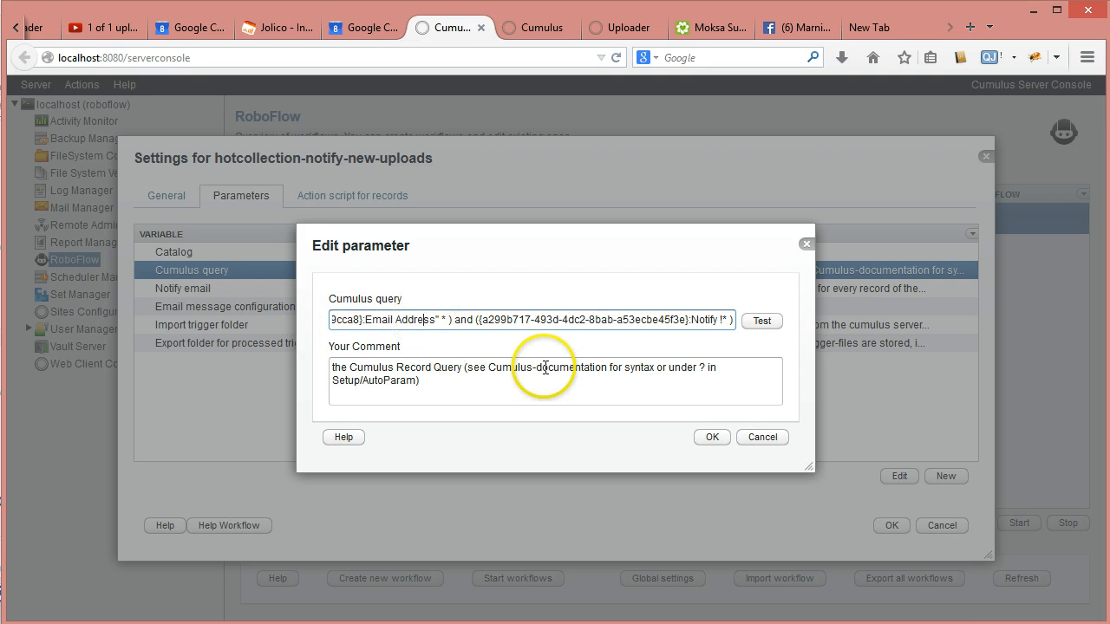
pyautogui.press('Home')
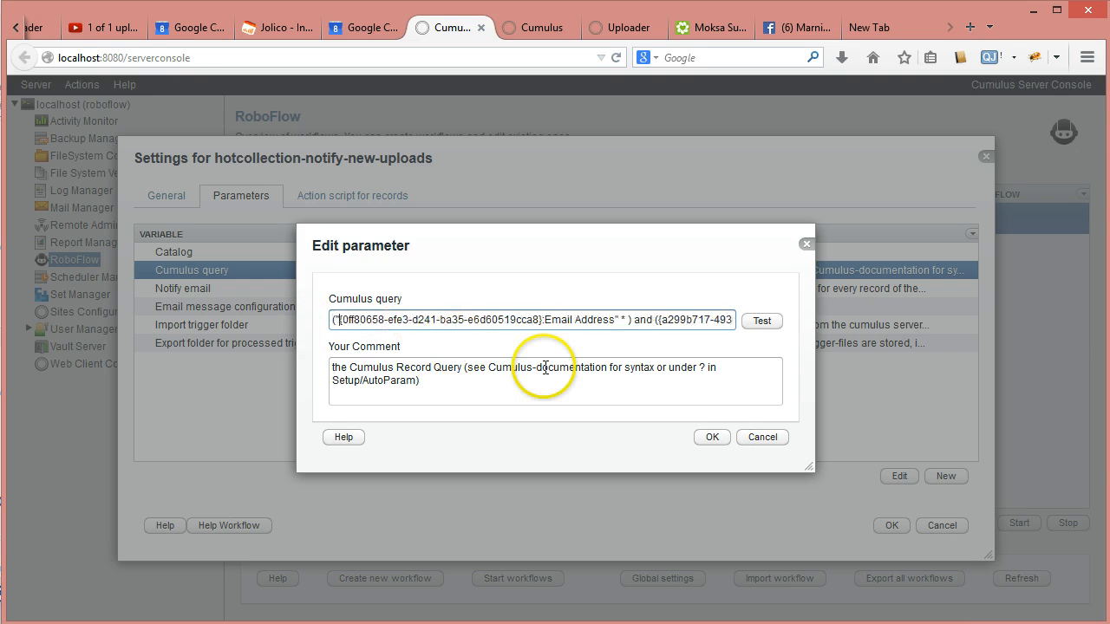
pyautogui.hotkey('shift', 'Right')
pyautogui.hotkey('shift', 'Right')
pyautogui.hotkey('shift', 'Right')
pyautogui.hotkey('shift', 'Right')
pyautogui.hotkey('shift', 'Right')
pyautogui.hotkey('shift', 'Right')
pyautogui.hotkey('shift', 'Right')
pyautogui.hotkey('shift', 'Right')
pyautogui.hotkey('shift', 'Right')
pyautogui.hotkey('shift', 'Right')
pyautogui.hotkey('shift', 'Right')
pyautogui.hotkey('shift', 'Right')
pyautogui.hotkey('shift', 'Right')
pyautogui.hotkey('shift', 'Right')
pyautogui.hotkey('shift', 'Right')
pyautogui.hotkey('shift', 'Right')
pyautogui.hotkey('shift', 'Right')
pyautogui.hotkey('shift', 'Right')
pyautogui.hotkey('shift', 'Right')
pyautogui.hotkey('shift', 'Right')
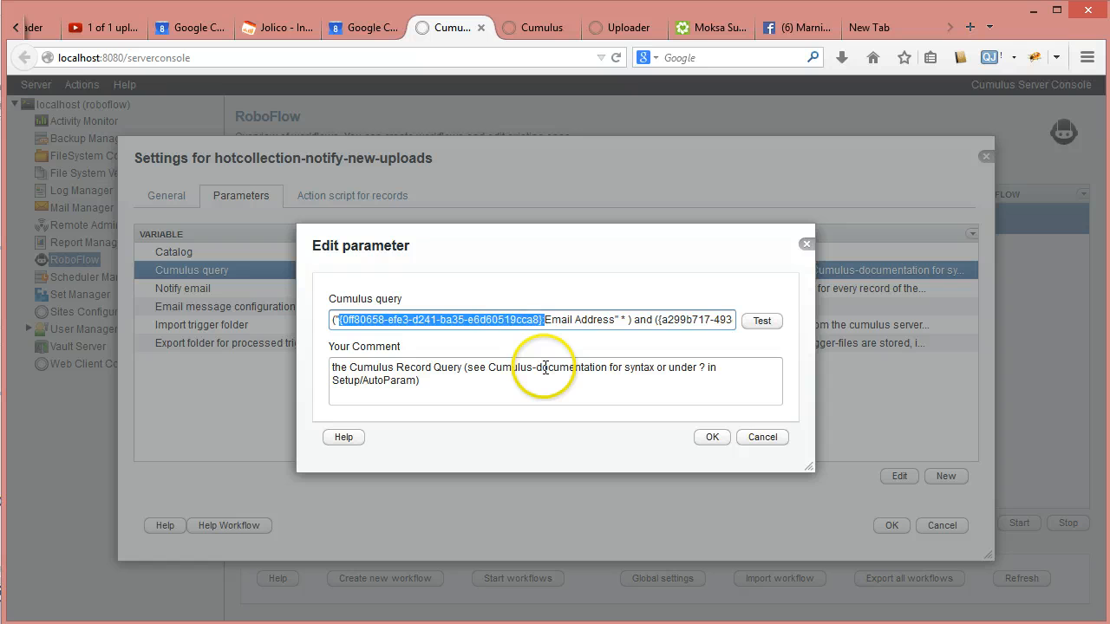
pyautogui.press('Delete')
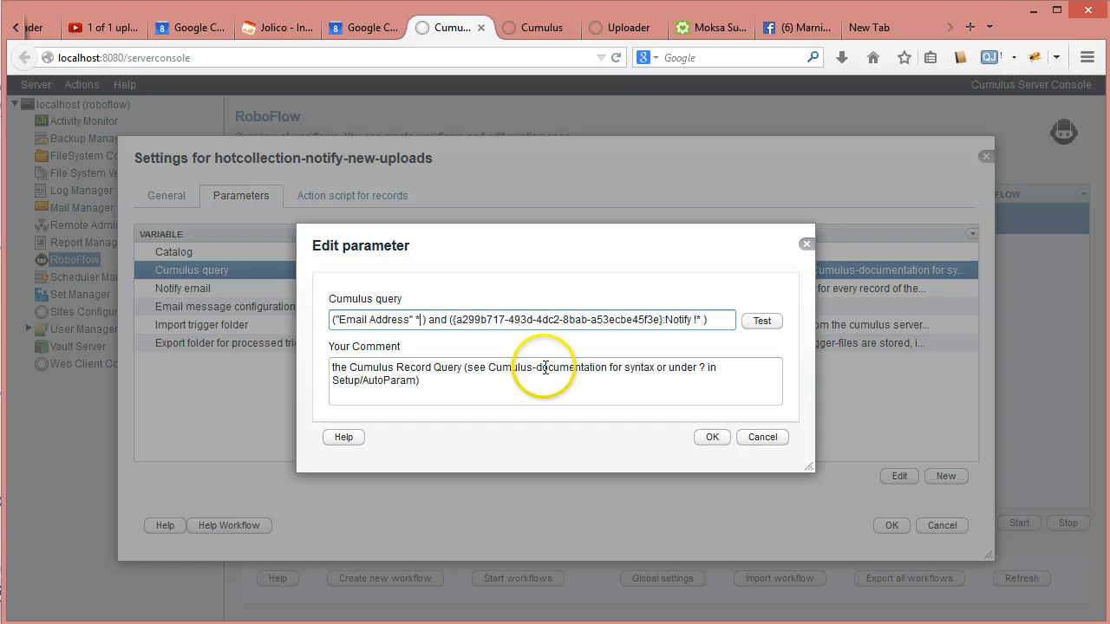
pyautogui.hotkey('shift', 'Right')
pyautogui.hotkey('shift', 'Right')
pyautogui.hotkey('shift', 'Right')
pyautogui.hotkey('shift', 'Right')
pyautogui.hotkey('shift', 'Right')
pyautogui.hotkey('shift', 'Right')
pyautogui.hotkey('shift', 'Right')
pyautogui.hotkey('shift', 'Right')
pyautogui.hotkey('shift', 'Right')
pyautogui.hotkey('shift', 'Right')
pyautogui.hotkey('shift', 'Right')
pyautogui.hotkey('shift', 'Right')
pyautogui.hotkey('shift', 'Right')
pyautogui.hotkey('shift', 'Right')
pyautogui.hotkey('shift', 'Right')
pyautogui.hotkey('shift', 'Right')
pyautogui.hotkey('shift', 'Right')
pyautogui.hotkey('shift', 'Right')
pyautogui.hotkey('shift', 'Right')
pyautogui.hotkey('shift', 'Right')
pyautogui.press('Delete')
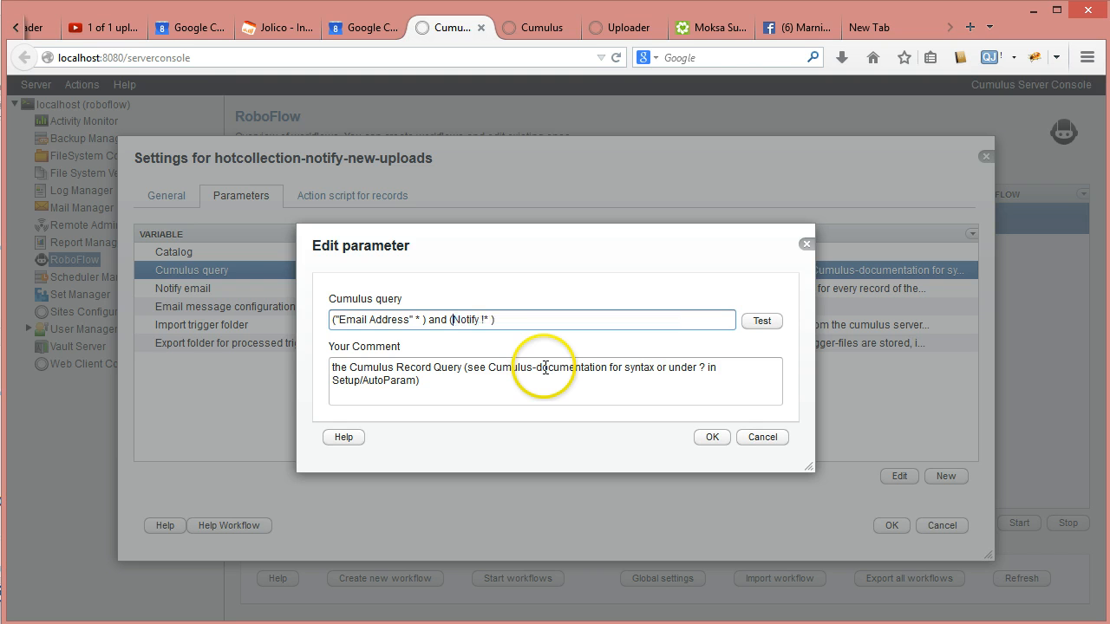
# - Put quotes around Notify, use 'and' as the connector, and test the query
pyautogui.write('"')
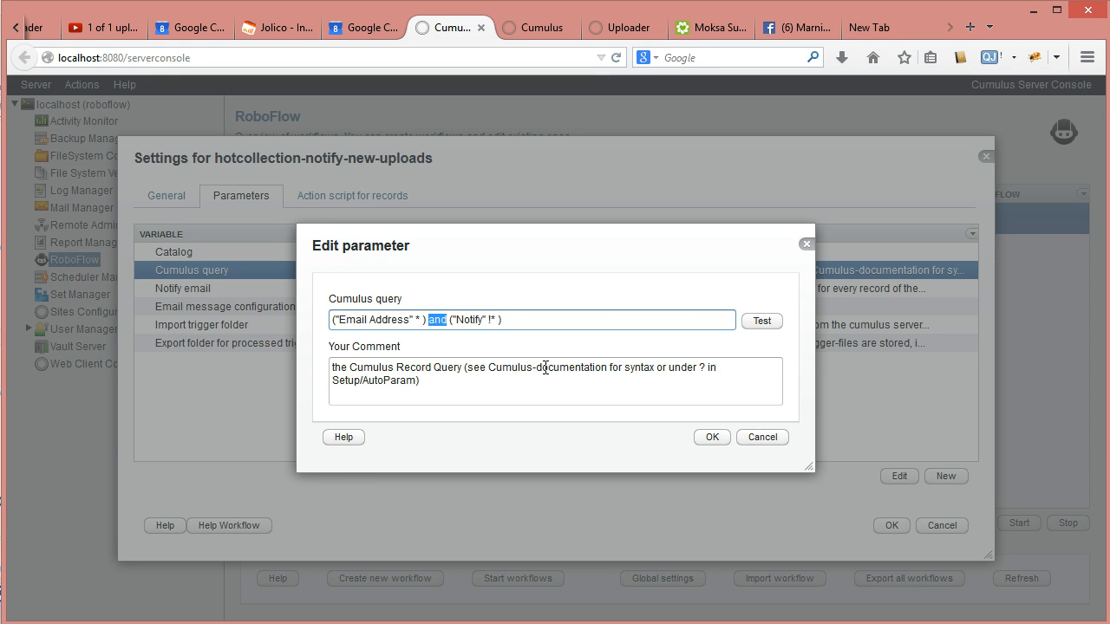
pyautogui.write('&&')
pyautogui.hotkey('shift', 'Left')
pyautogui.write('and')
pyautogui.click(763, 321)
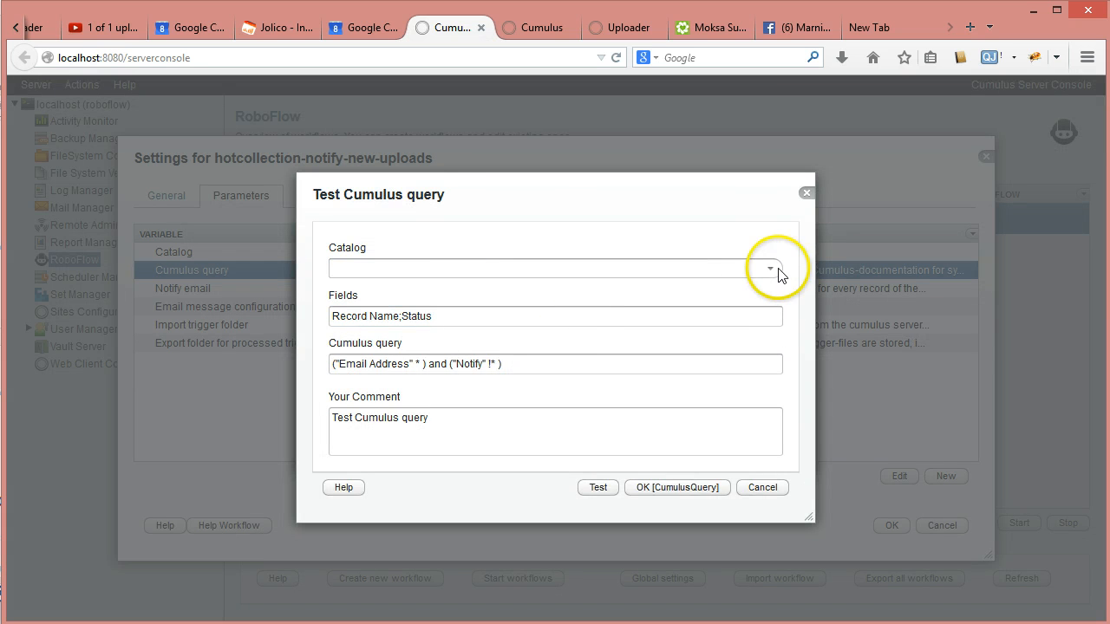
# - Run the query test against Sample Catalog with Fields set to Name
pyautogui.click(770, 270)
pyautogui.scroll(-2, 446, 391)
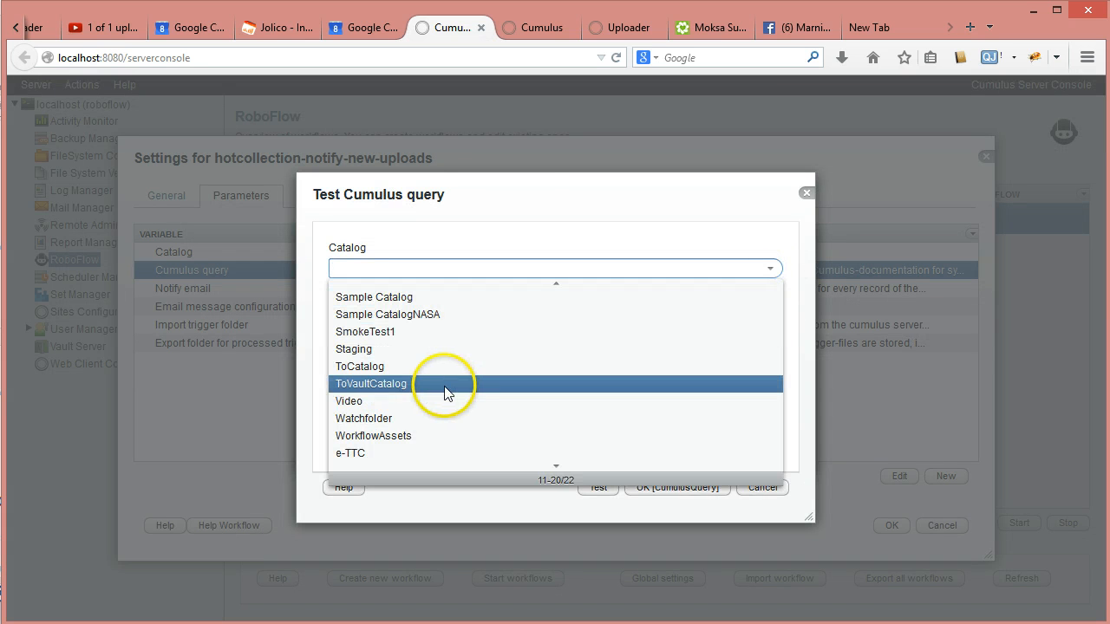
pyautogui.click(367, 298)
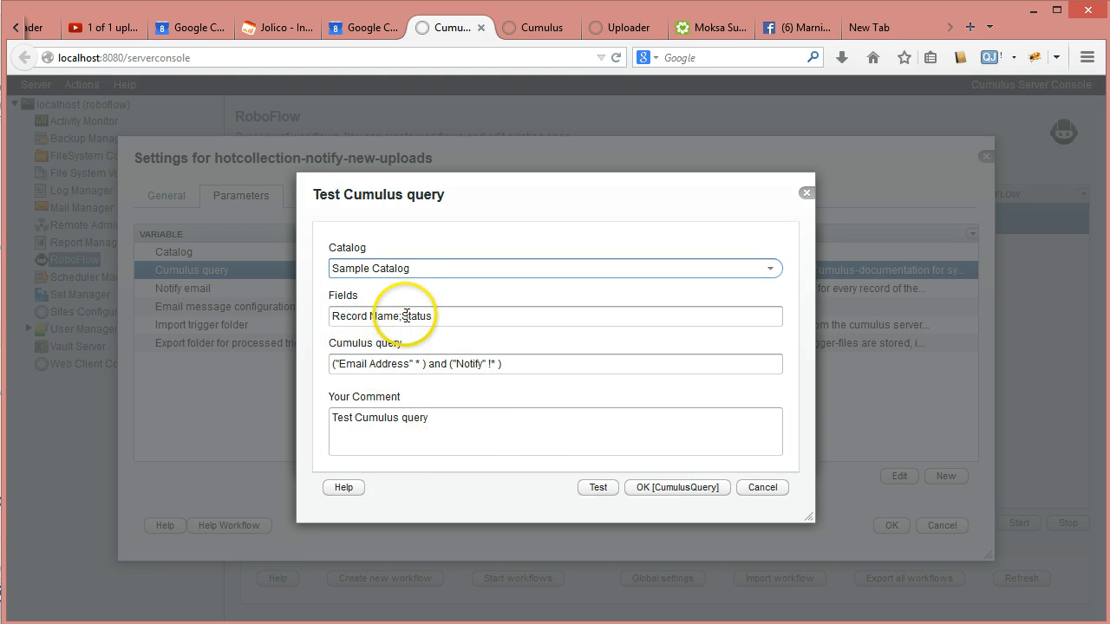
pyautogui.moveTo(332, 317); pyautogui.dragTo(459, 326)
pyautogui.write('Name')
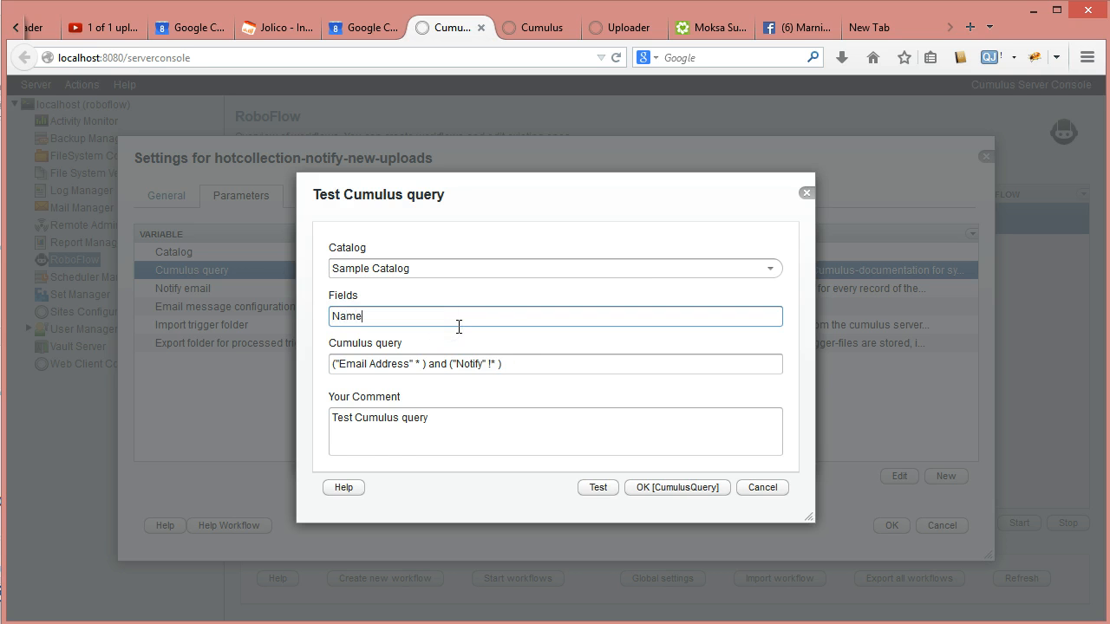
pyautogui.click(587, 488)
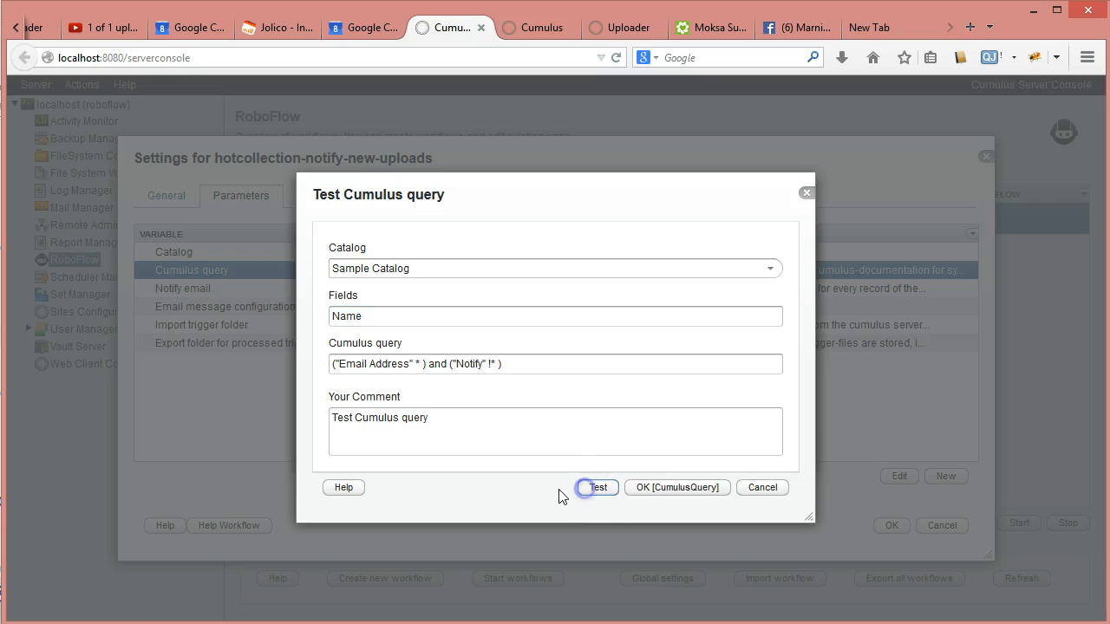
# - Check the two returned records, close the test windows, and save the edited query
pyautogui.click(189, 256)
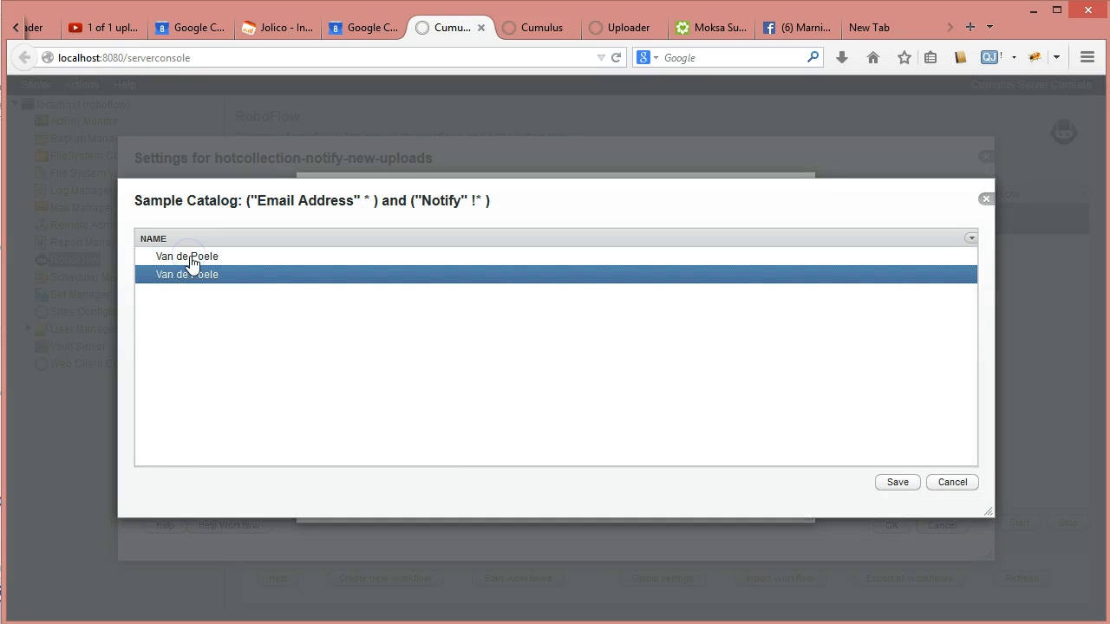
pyautogui.click(189, 258)
pyautogui.click(190, 274)
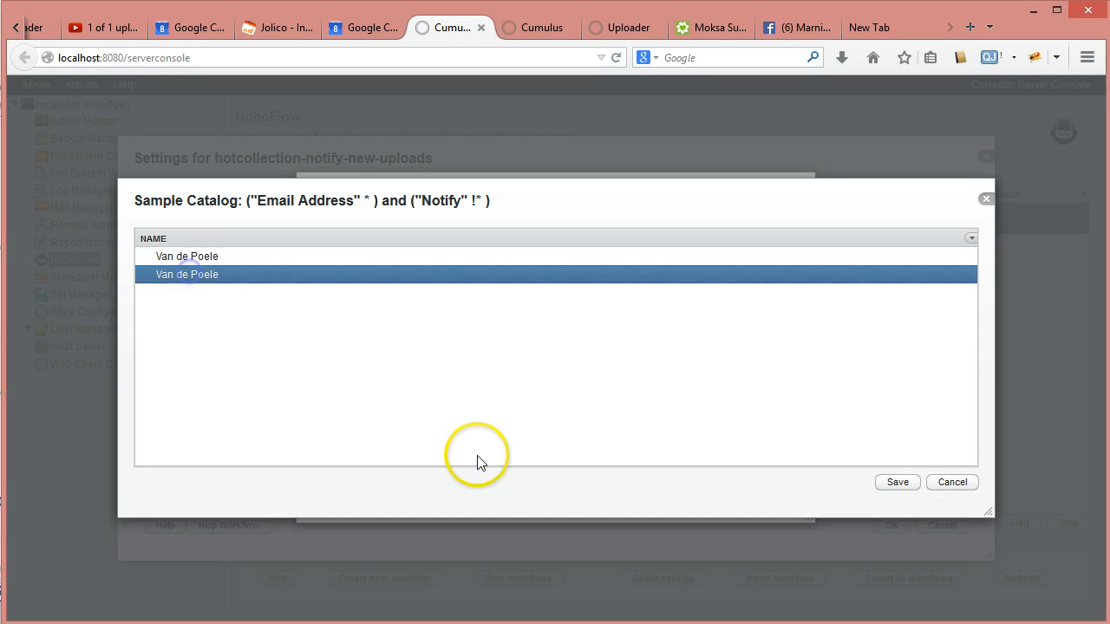
pyautogui.click(949, 487)
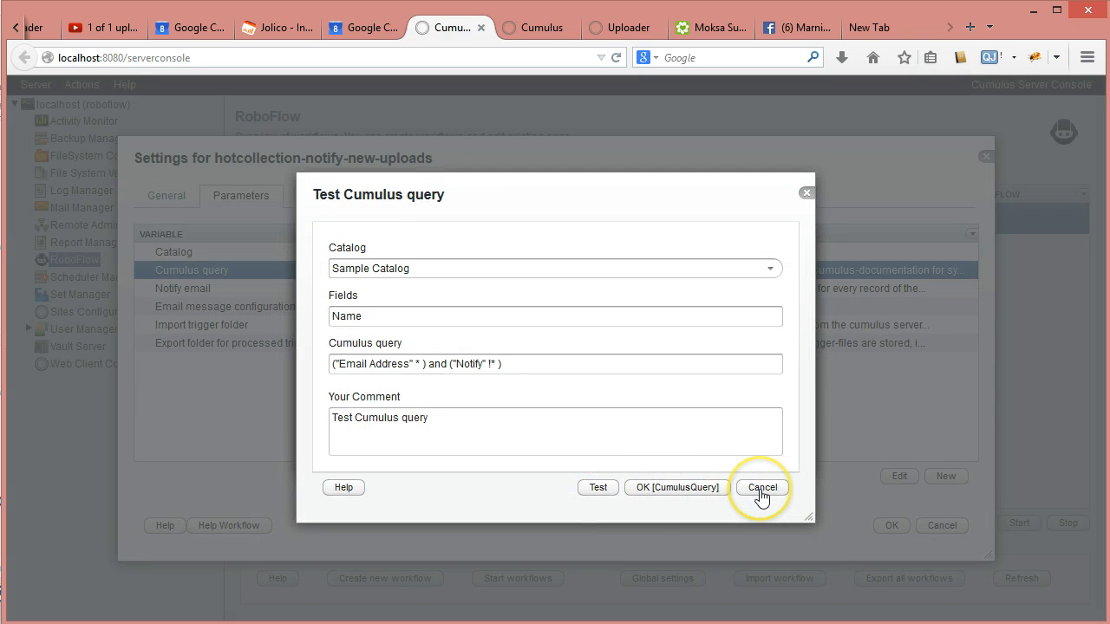
pyautogui.click(670, 488)
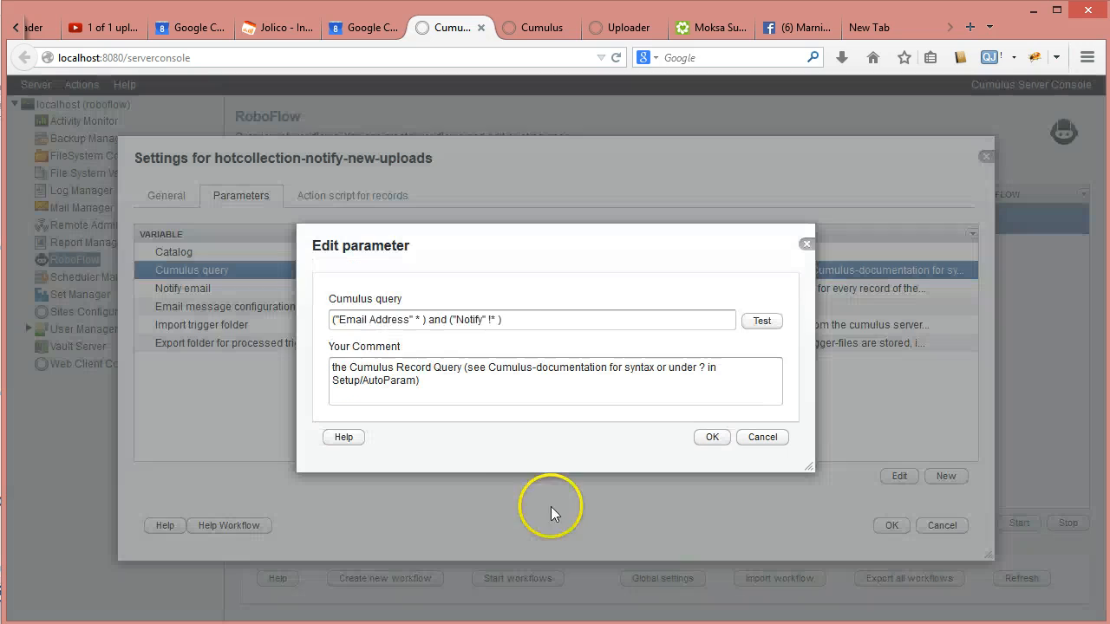
pyautogui.click(712, 437)
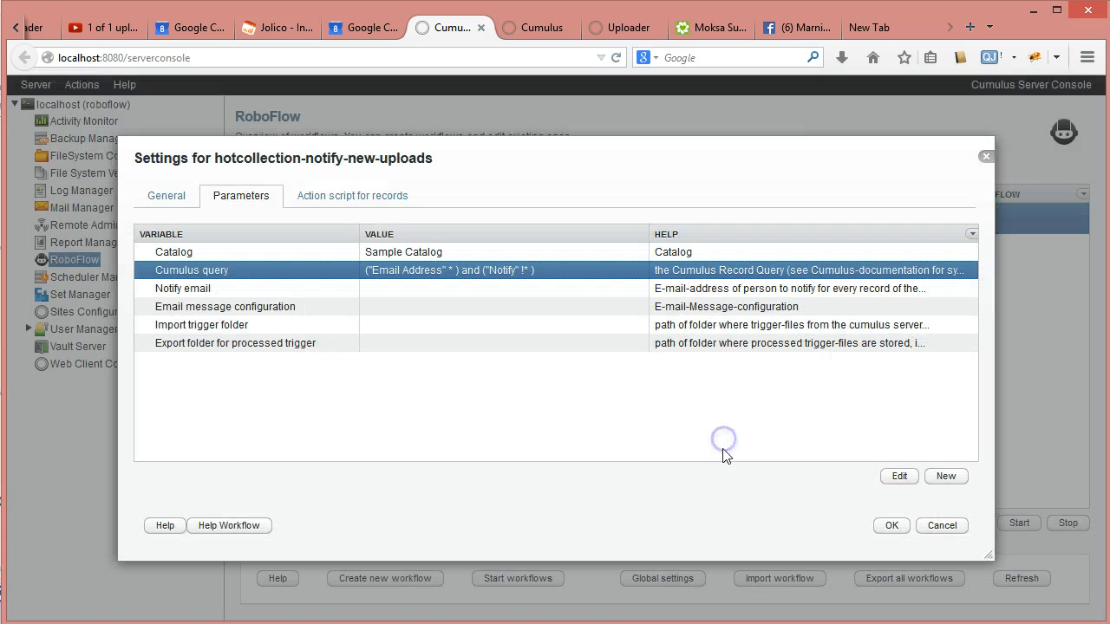
pyautogui.click(433, 293)
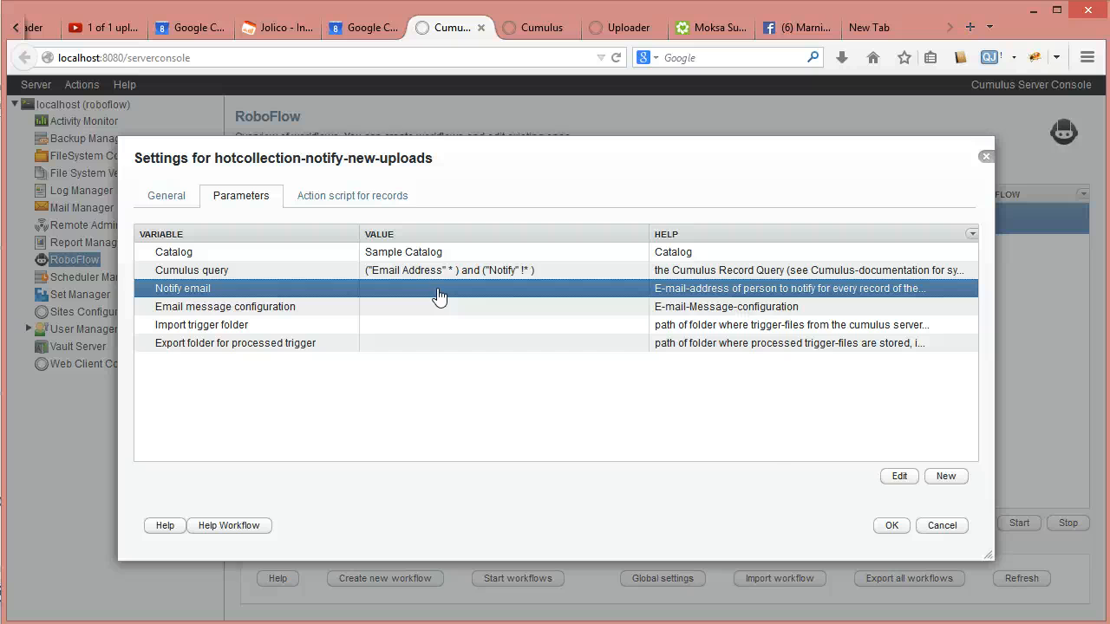
# - Edit Notify email and start its value as $RECORDFIELD(hot
pyautogui.doubleClick(438, 296)
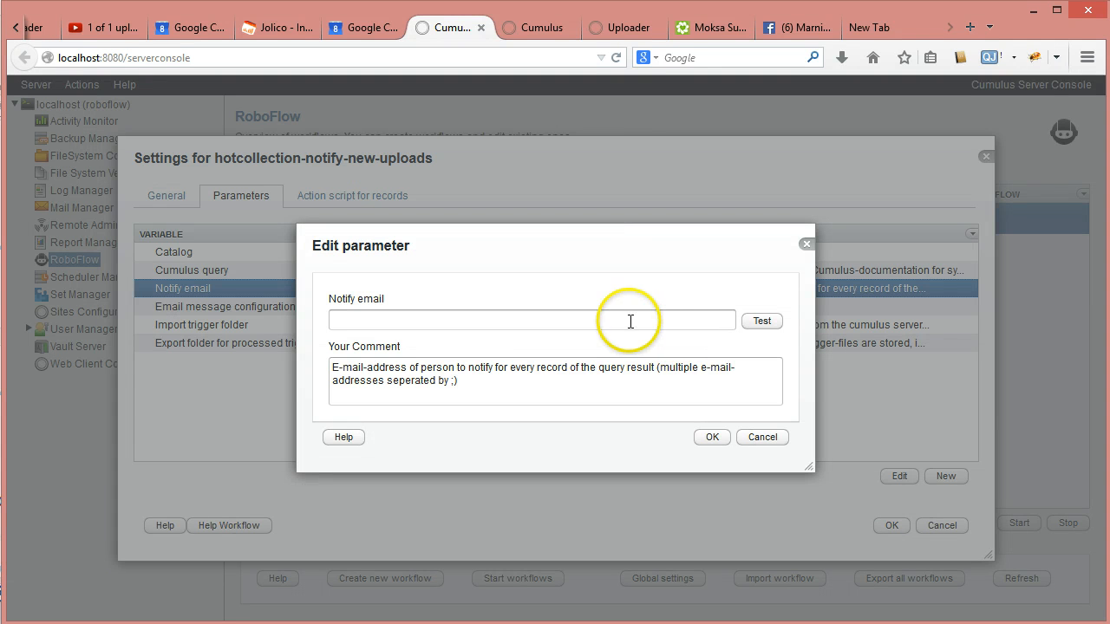
pyautogui.click(630, 321)
pyautogui.click(753, 322)
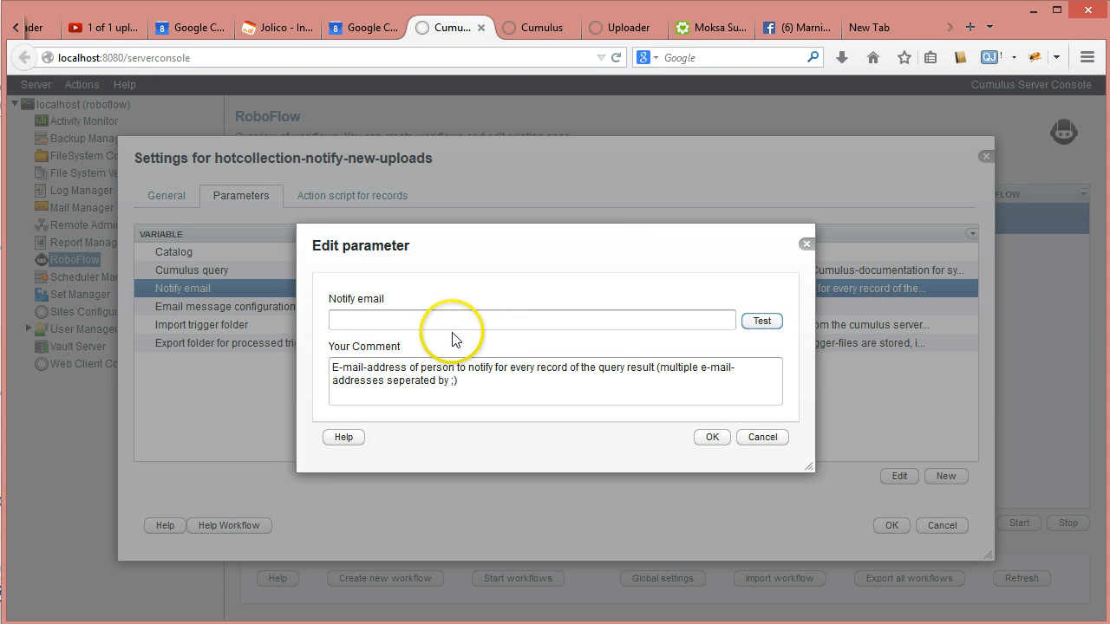
pyautogui.click(390, 320)
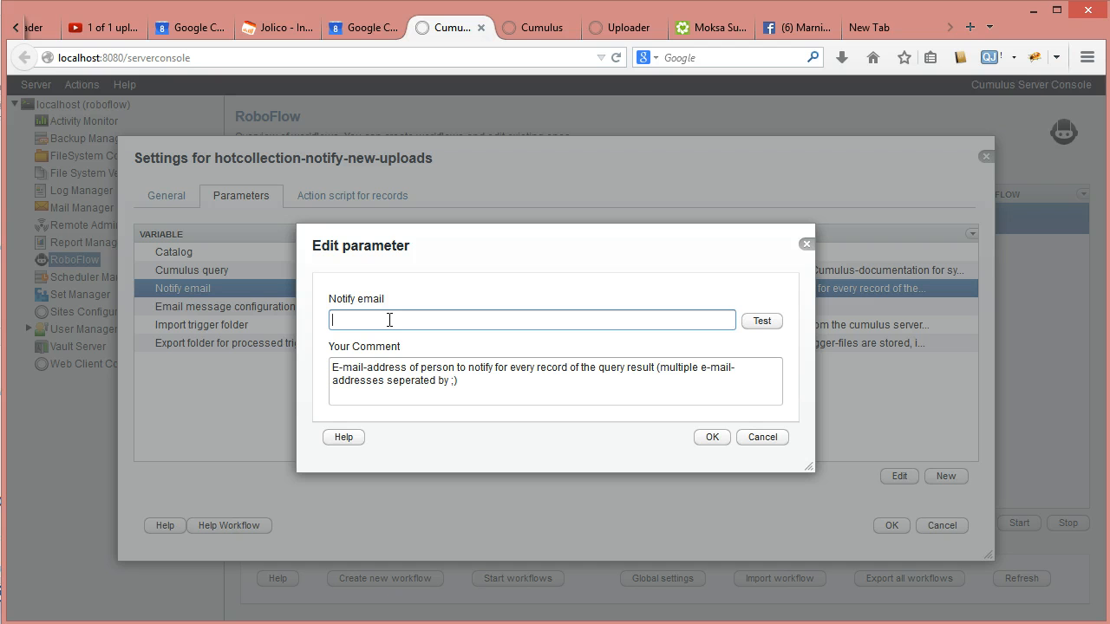
pyautogui.write('$')
pyautogui.write('REC')
pyautogui.write('ORDE')
pyautogui.click(336, 321)
pyautogui.moveTo(336, 321); pyautogui.dragTo(340, 321)
pyautogui.click(390, 321)
pyautogui.write('IELD')
pyautogui.write('(hot;')
# - Complete the value as $RECORDFIELD(hot;Email Address)RECORDFIELD$
pyautogui.hotkey('shift', 'Right')
pyautogui.hotkey('shift', 'Left')
pyautogui.hotkey('shift', 'Right')
pyautogui.press('End')
pyautogui.write('Email Address')
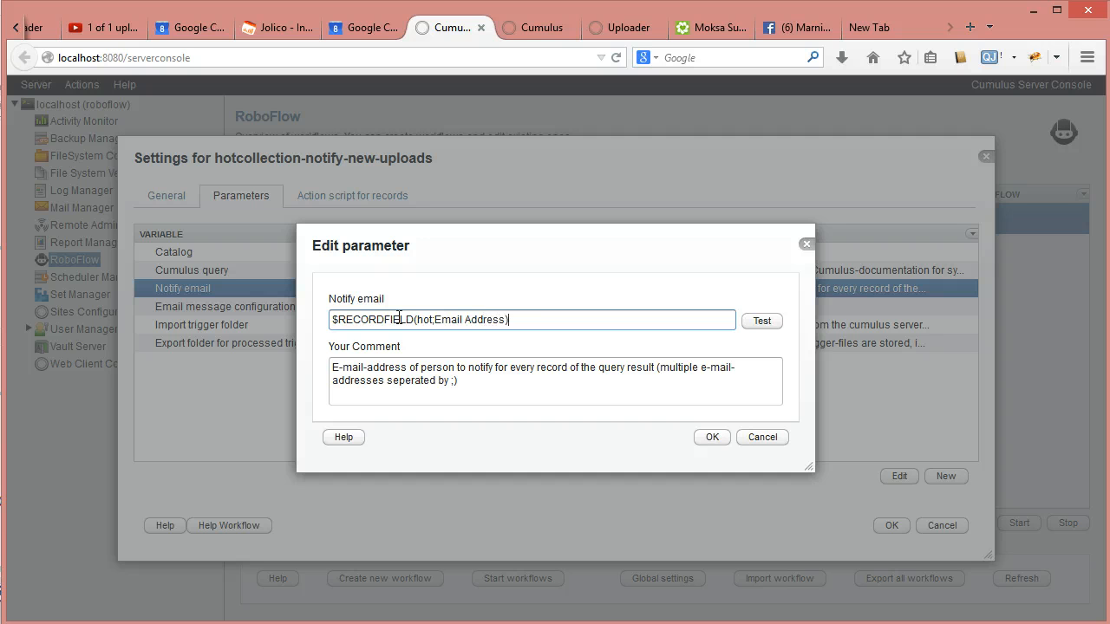
pyautogui.write(')$')
pyautogui.hotkey('shift', 'Left')
pyautogui.hotkey('shift', 'Left')
pyautogui.hotkey('shift', 'Left')
pyautogui.hotkey('shift', 'Left')
pyautogui.hotkey('shift', 'Left')
pyautogui.hotkey('shift', 'Left')
pyautogui.hotkey('shift', 'Left')
pyautogui.hotkey('shift', 'Left')
pyautogui.hotkey('shift', 'Left')
pyautogui.hotkey('shift', 'Left')
pyautogui.hotkey('shift', 'Left')
pyautogui.hotkey('shift', 'Left')
pyautogui.hotkey('shift', 'Right')
pyautogui.hotkey('ctrl', 'c')
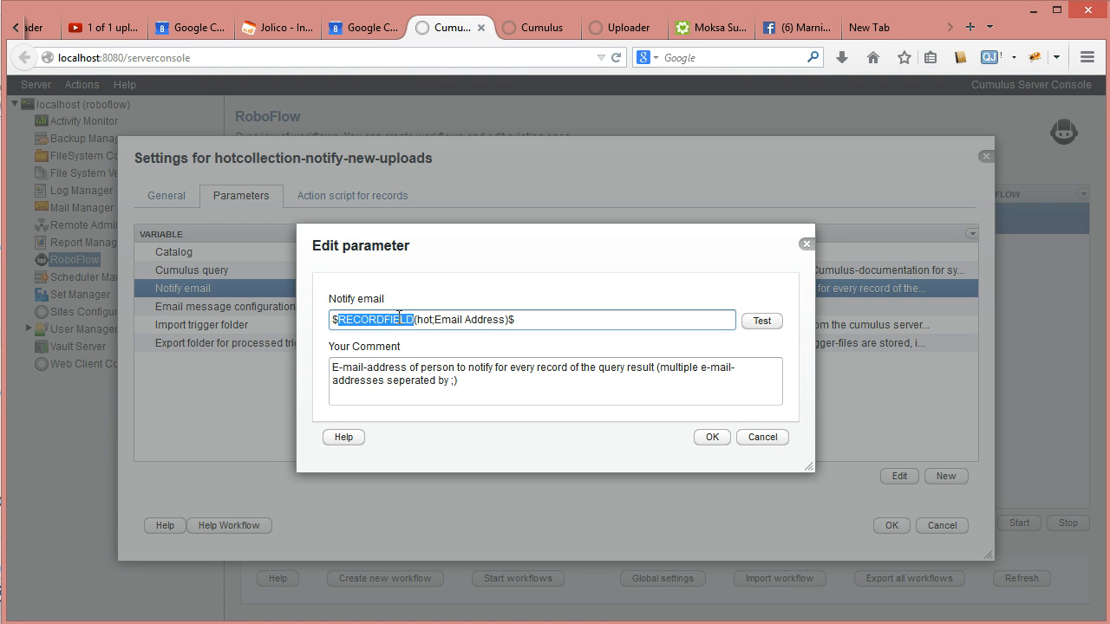
pyautogui.press('End')
pyautogui.hotkey('ctrl', 'v')
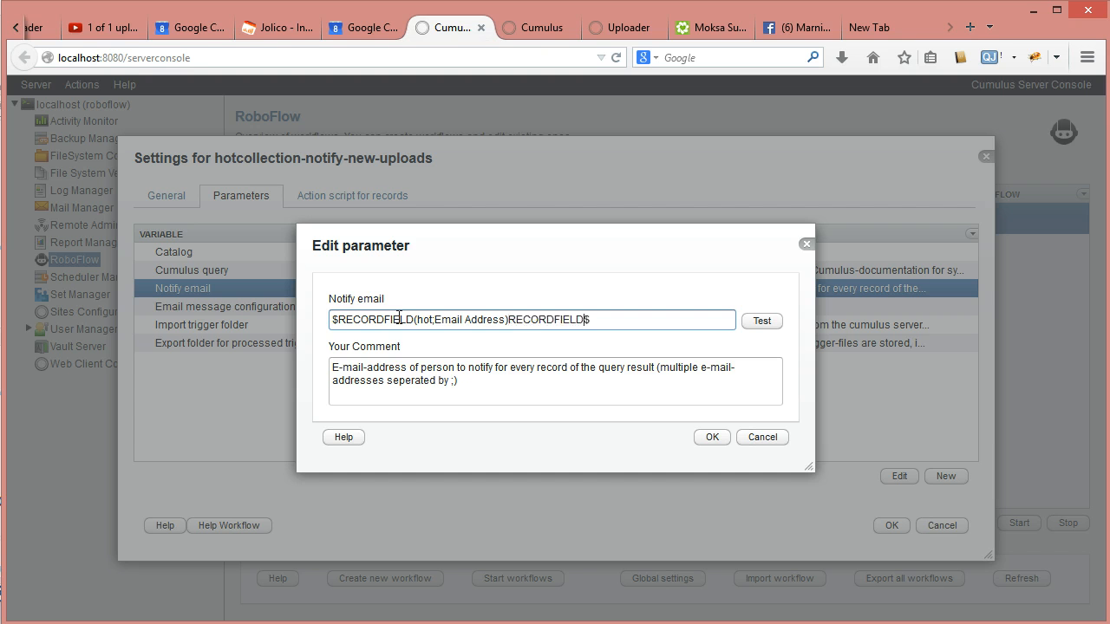
pyautogui.hotkey('ctrl', 'a')
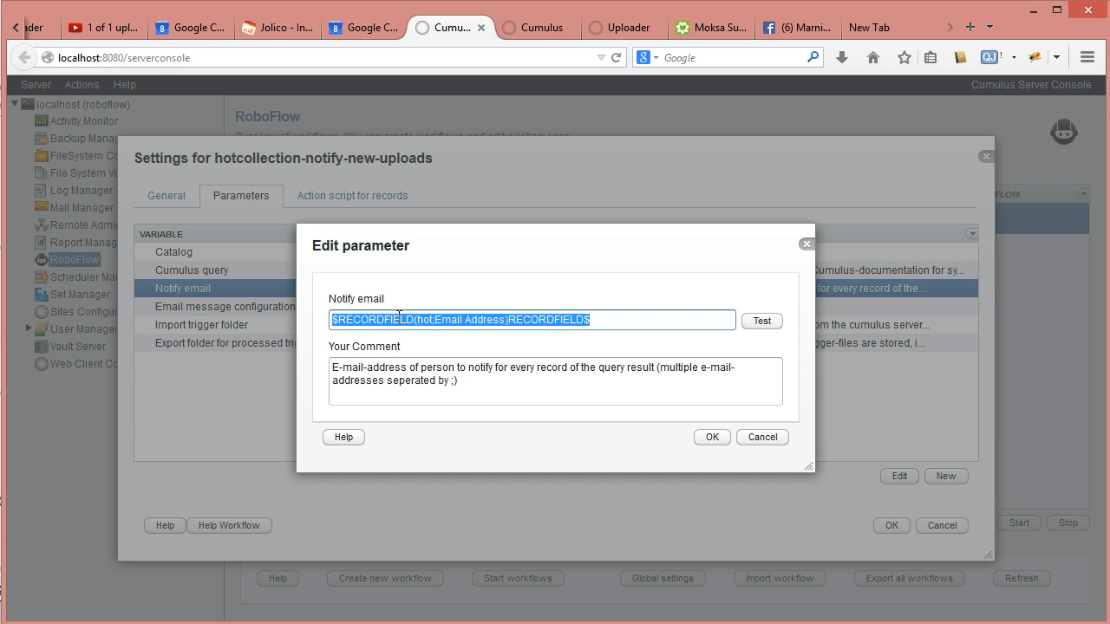
# - Save the Notify email value and bring up the Email message configuration's mail template
pyautogui.click(712, 437)
pyautogui.doubleClick(382, 307)
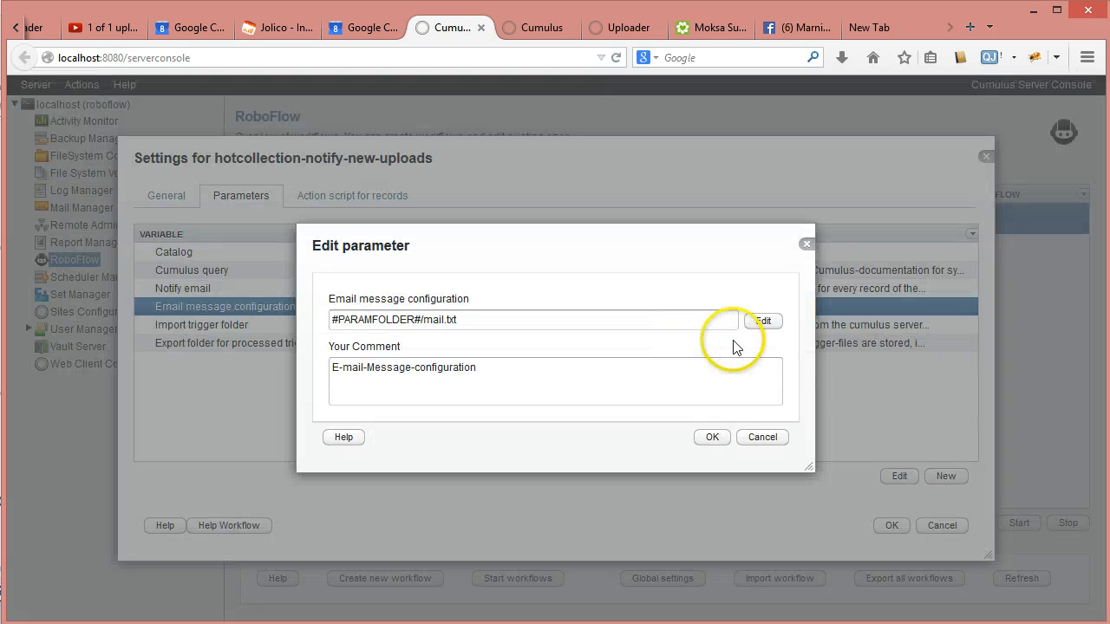
pyautogui.click(763, 323)
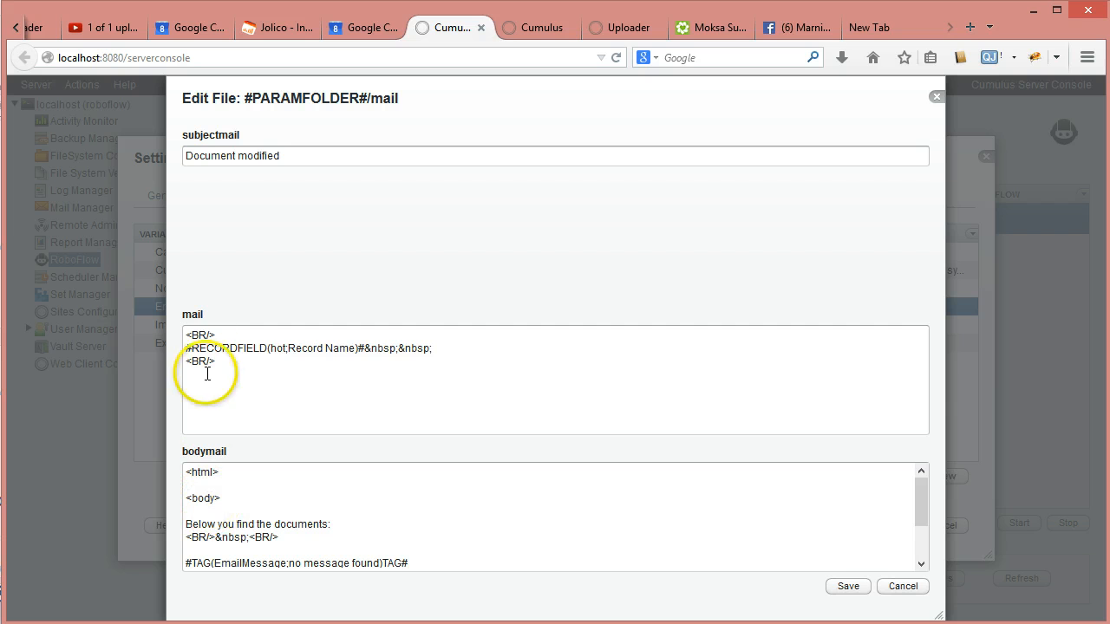
# - Review the mail template's section and body text, then cancel both dialogs unchanged
pyautogui.moveTo(433, 377); pyautogui.dragTo(174, 334)
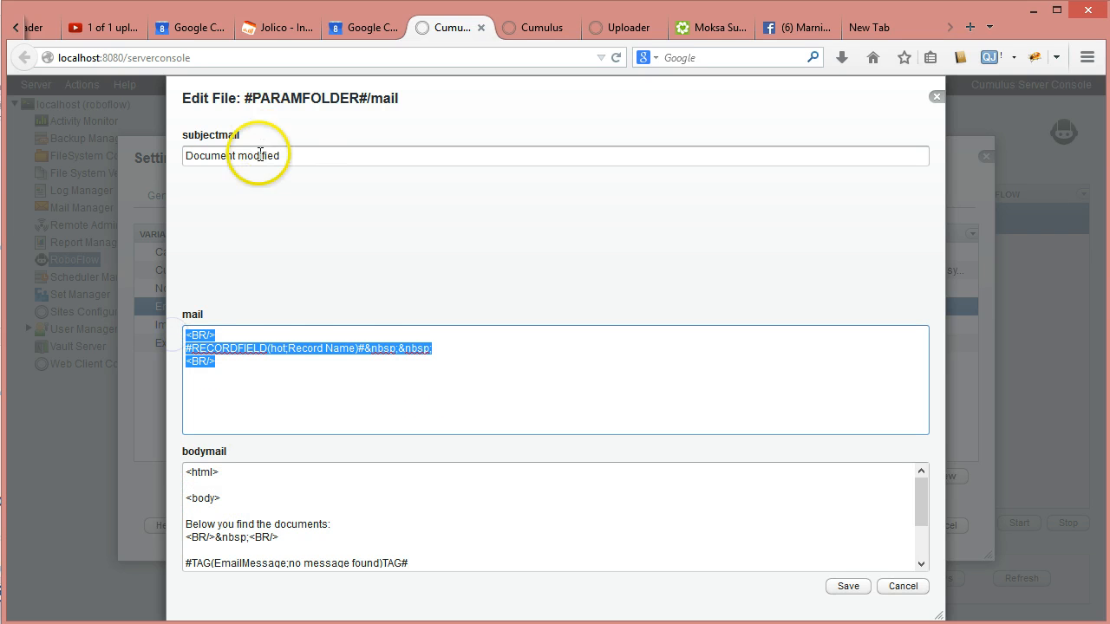
pyautogui.moveTo(919, 510); pyautogui.dragTo(922, 560)
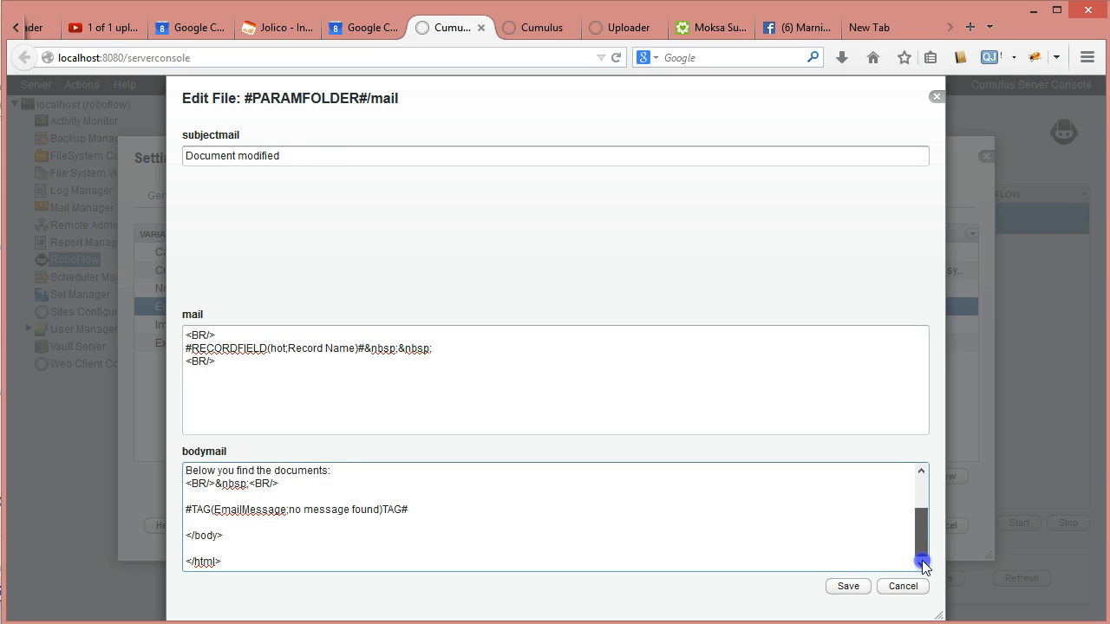
pyautogui.click(239, 562)
pyautogui.moveTo(239, 562); pyautogui.dragTo(136, 443)
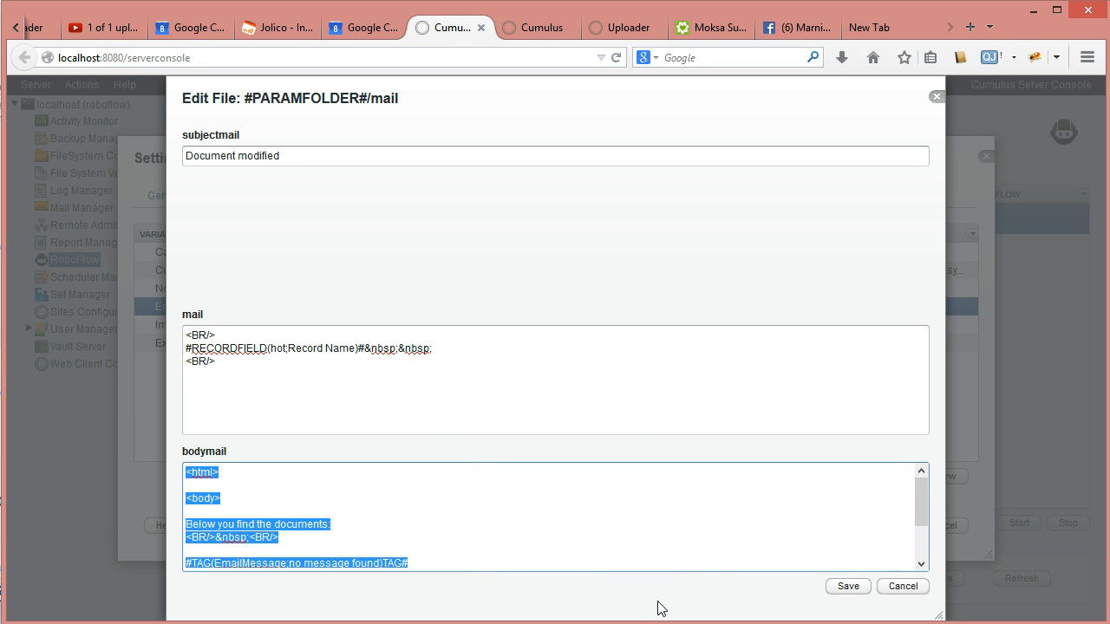
pyautogui.moveTo(376, 379); pyautogui.dragTo(113, 324)
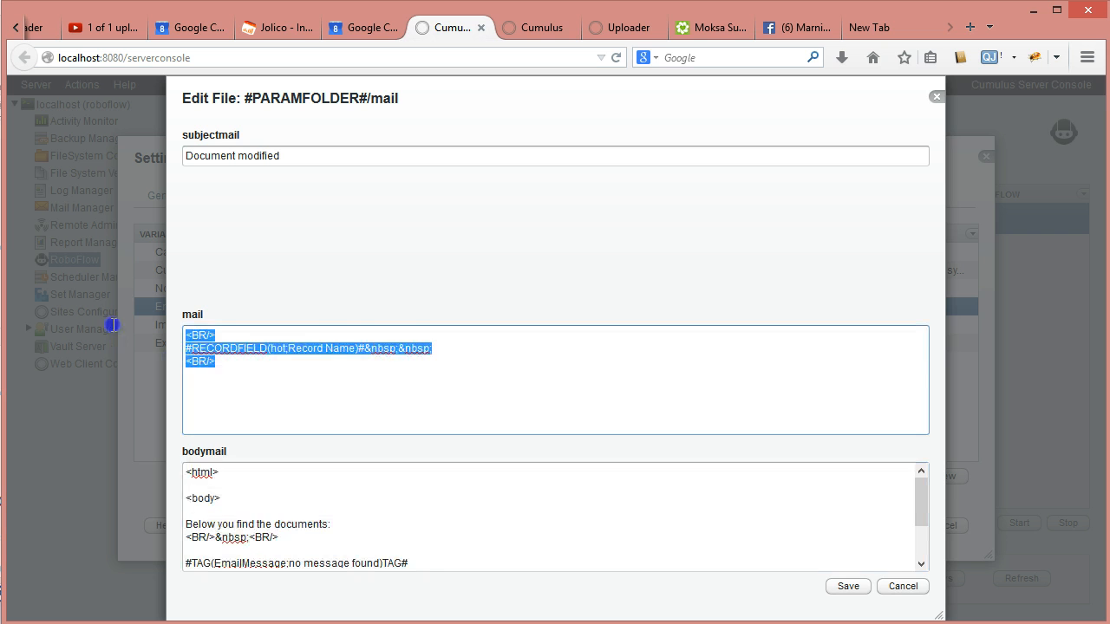
pyautogui.click(903, 588)
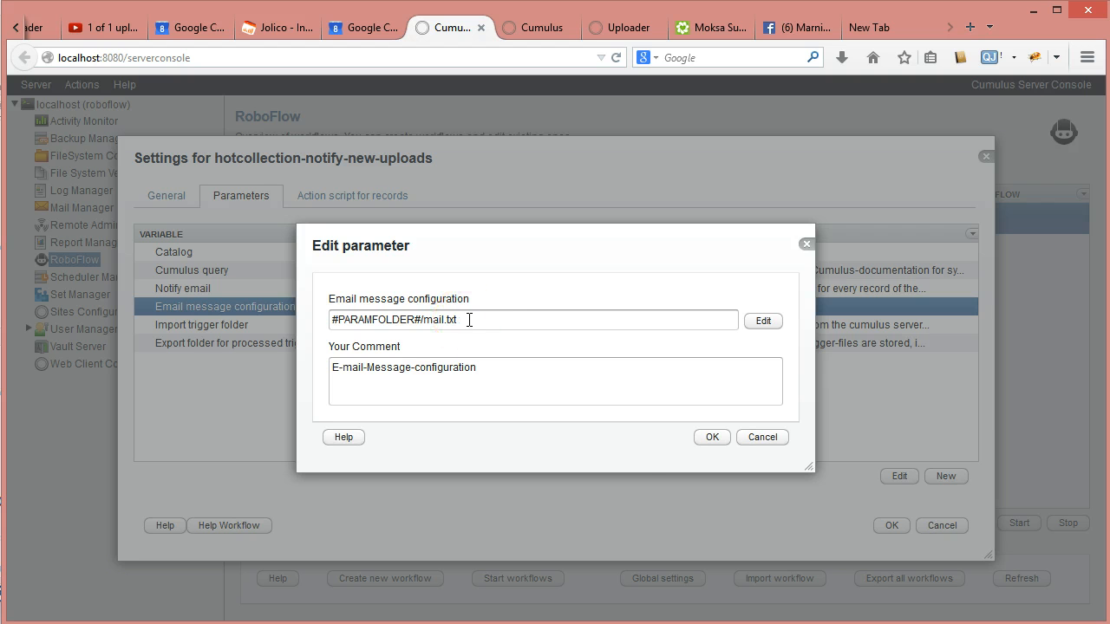
pyautogui.click(763, 438)
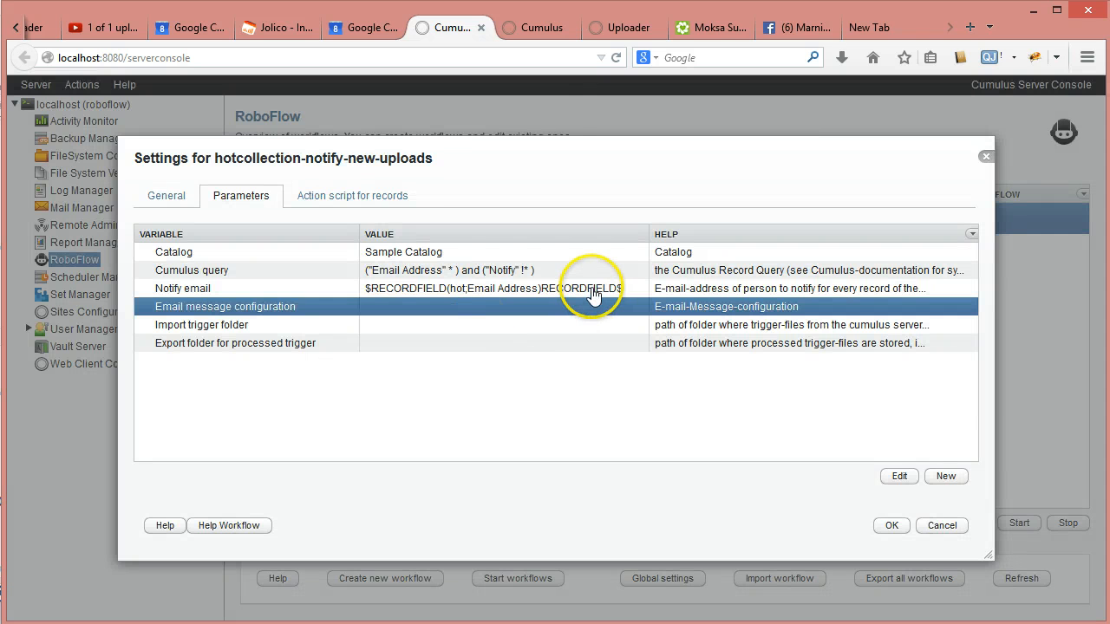
# - Erase the Notify email parameter's value and confirm the empty entry
pyautogui.doubleClick(593, 293)
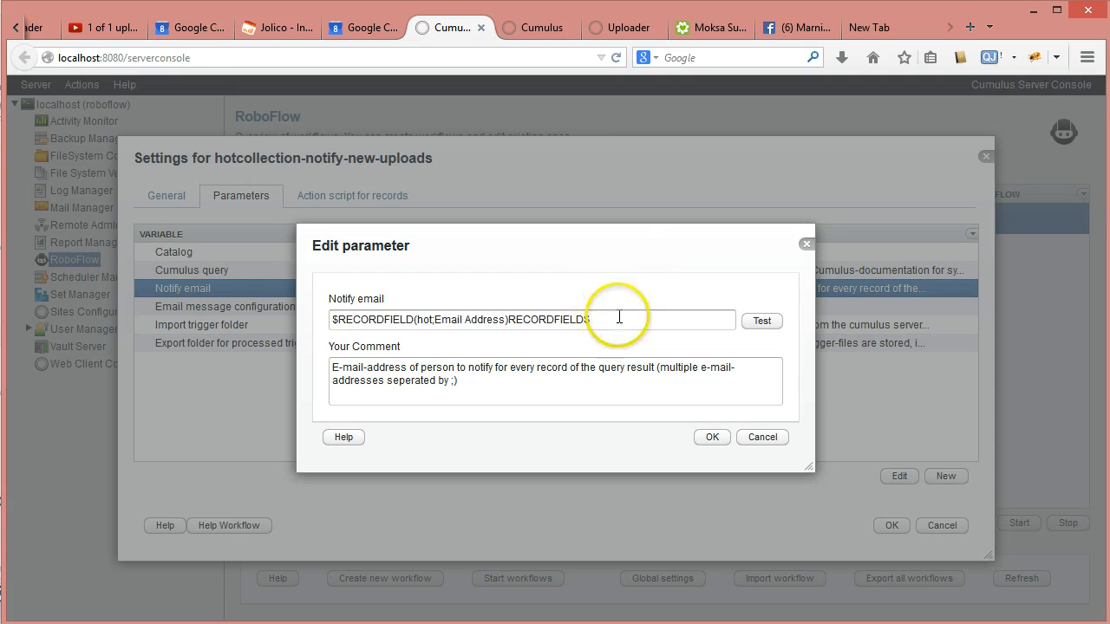
pyautogui.moveTo(619, 318); pyautogui.dragTo(296, 277)
pyautogui.hotkey('ctrl', 'c')
pyautogui.press('BackSpace')
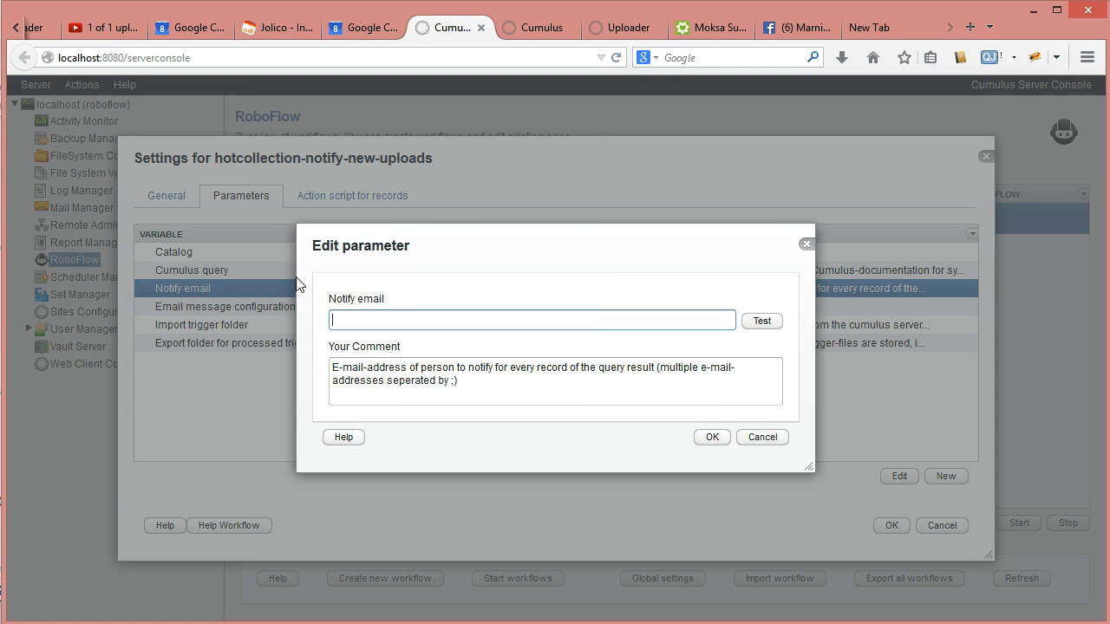
pyautogui.click(713, 438)
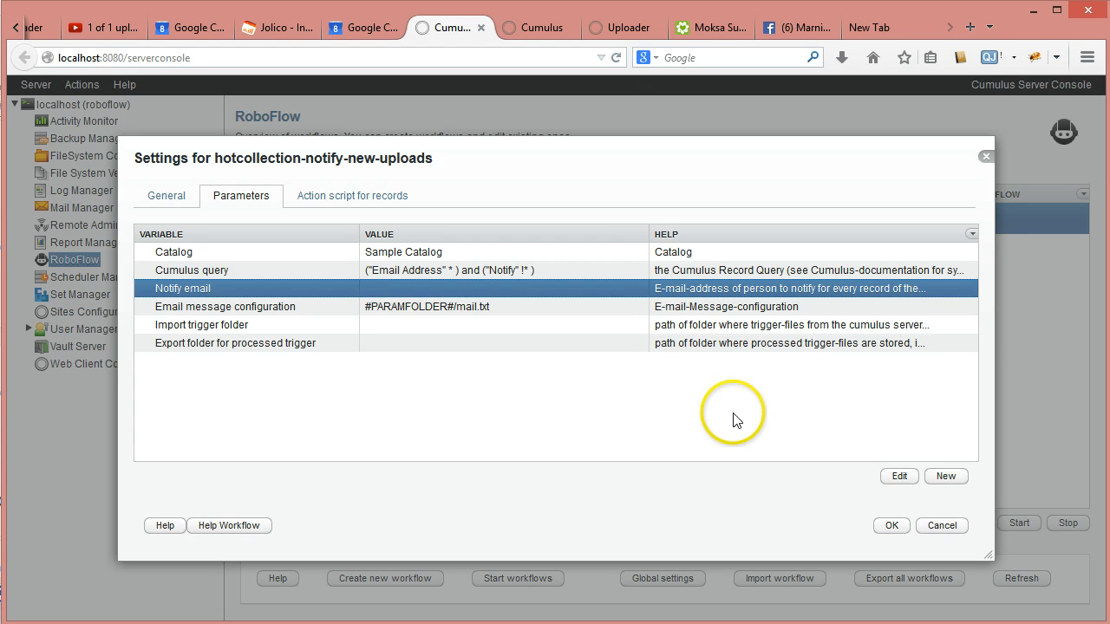
# - In the record action script, review the LastName and email store actions, then select e-mail-body
pyautogui.click(353, 198)
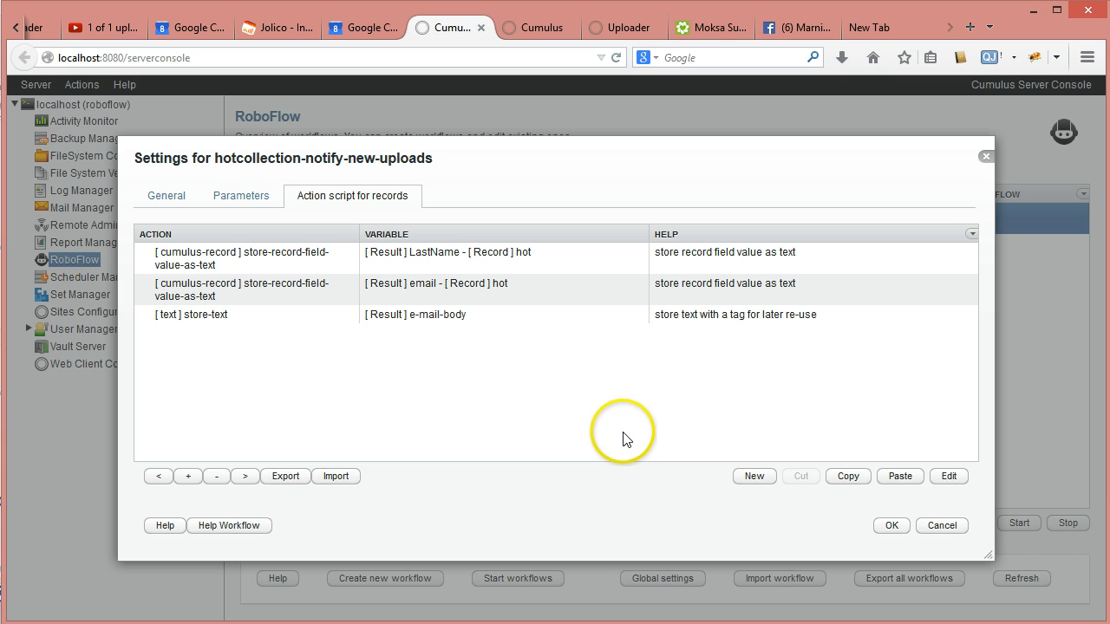
pyautogui.click(321, 254)
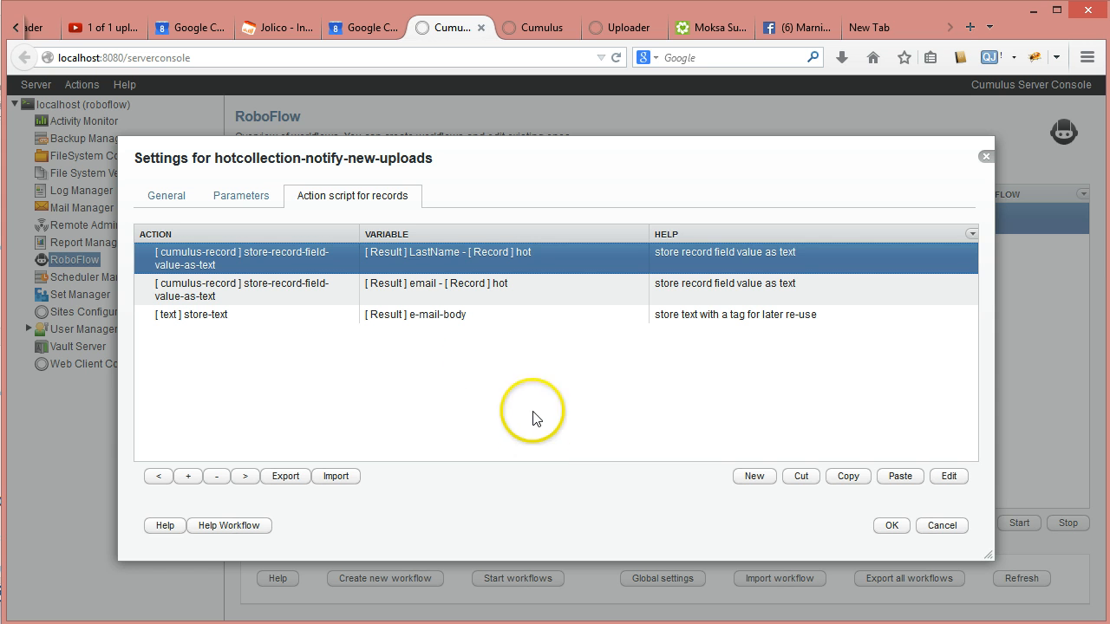
pyautogui.doubleClick(257, 250)
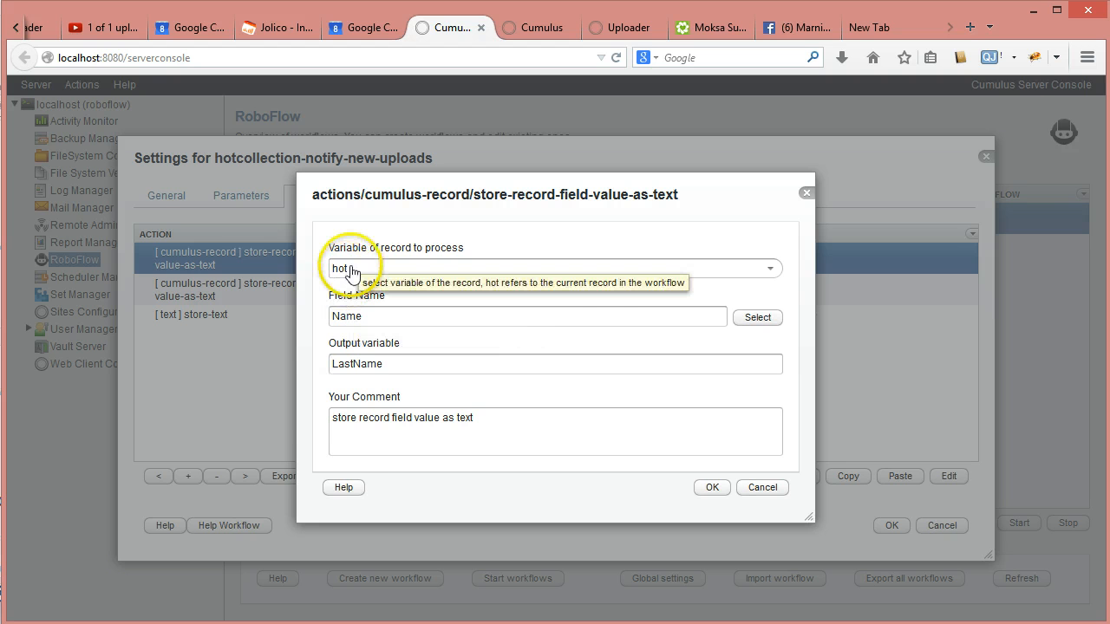
pyautogui.click(708, 488)
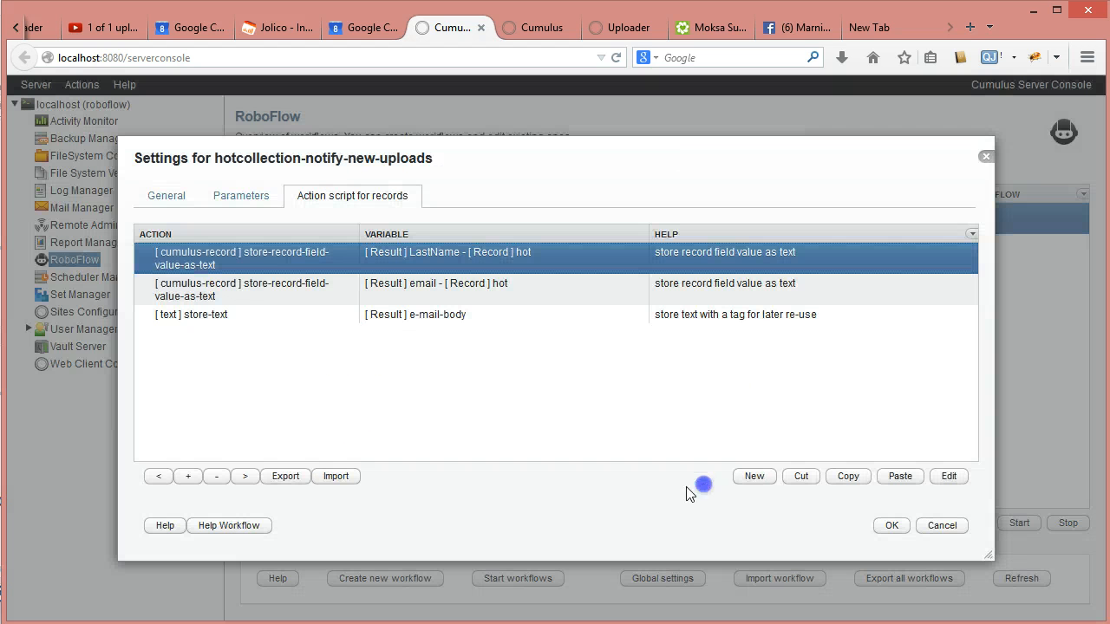
pyautogui.doubleClick(319, 290)
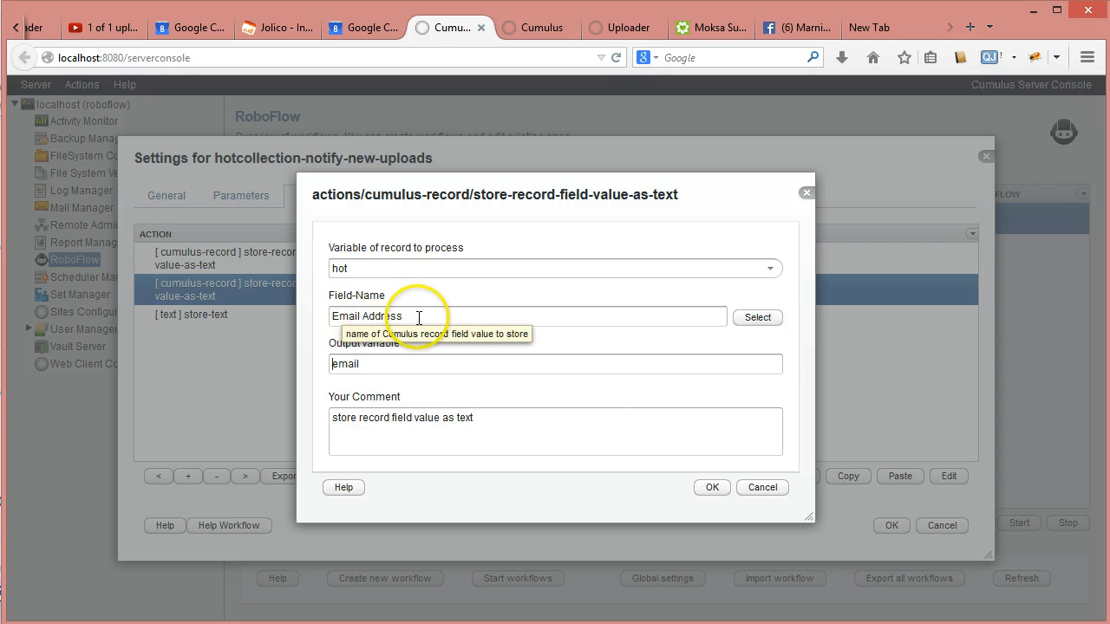
pyautogui.click(709, 490)
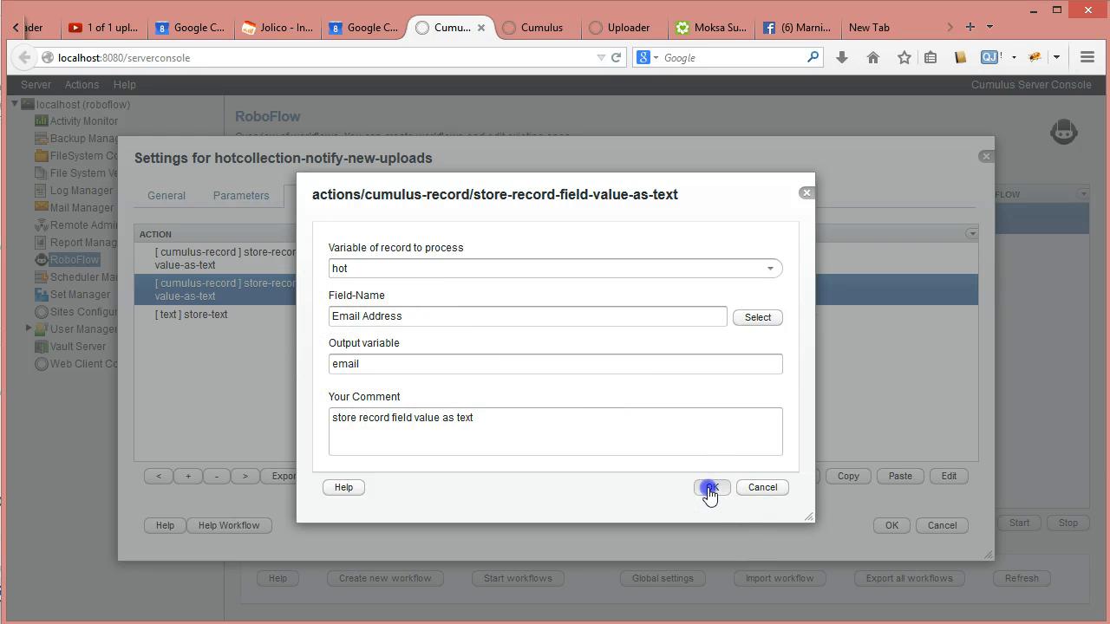
pyautogui.click(240, 320)
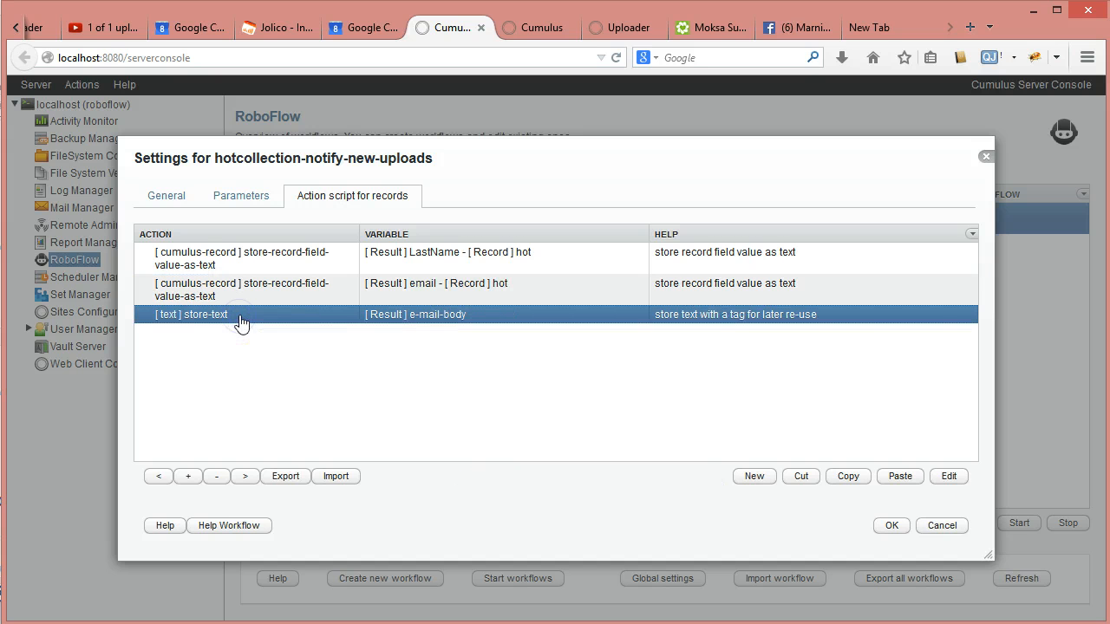
# - Paste the Email Address record-field expression into the store-text Text-To-Store, changing its $ signs to #
pyautogui.doubleClick(240, 318)
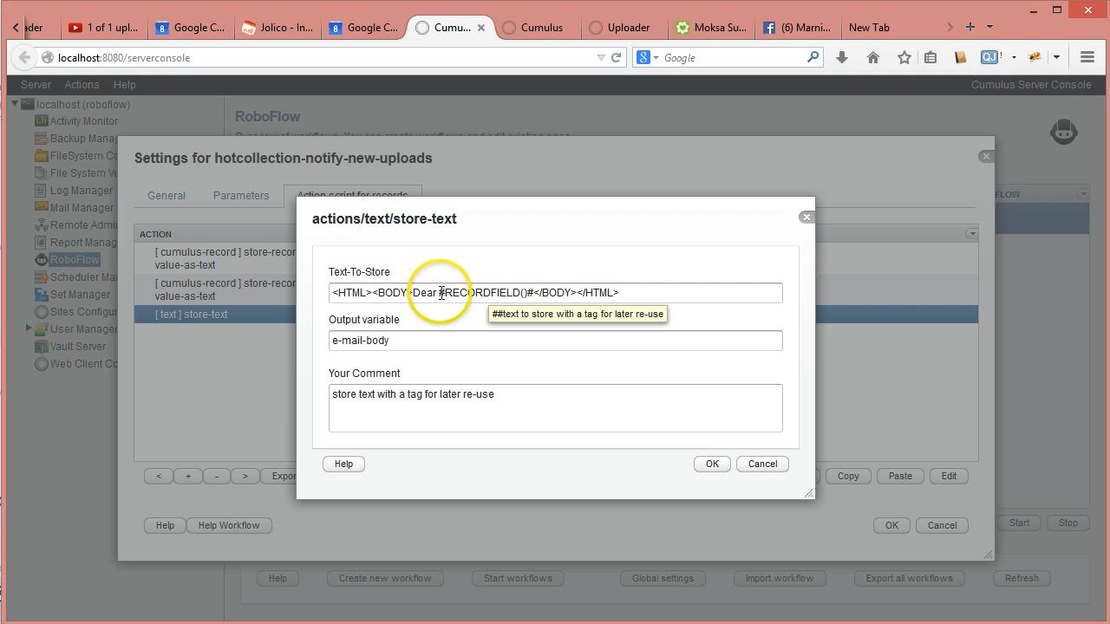
pyautogui.moveTo(439, 292); pyautogui.dragTo(531, 294)
pyautogui.hotkey('ctrl', 'v')
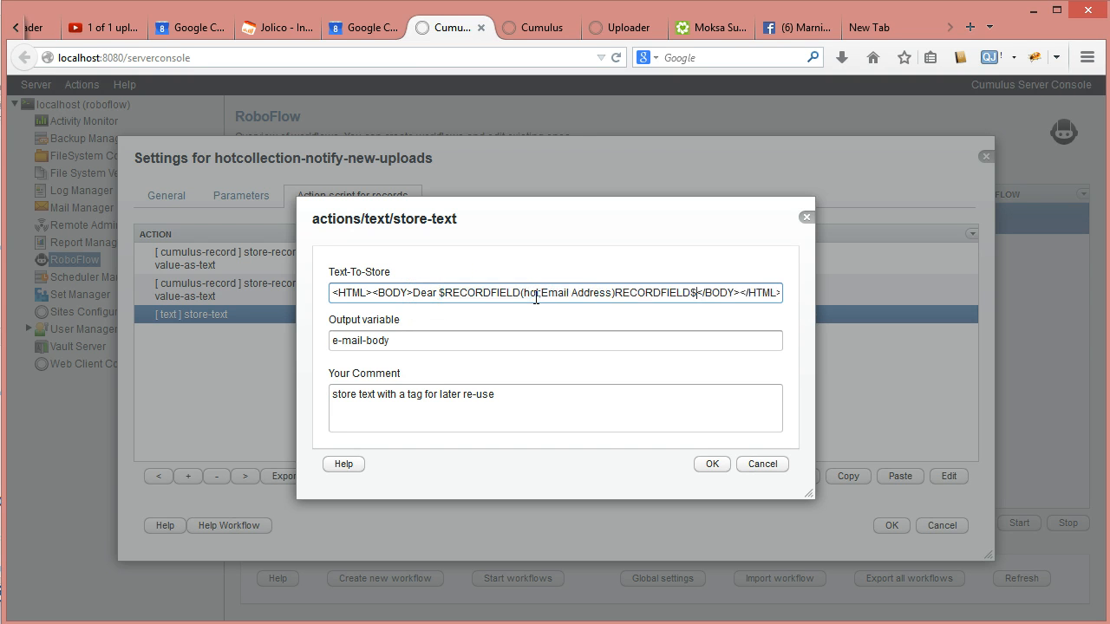
pyautogui.hotkey('shift', 'Left')
pyautogui.write('#')
pyautogui.hotkey('shift', 'Right')
pyautogui.write('#')
# - Delete the record-field expression after 'Dear ', leaving <HTML><BODY>Dear </BODY></HTML>
pyautogui.press('Left')
pyautogui.press('Delete')
pyautogui.press('Delete')
pyautogui.press('Delete')
pyautogui.press('Delete')
pyautogui.press('Delete')
pyautogui.press('Delete')
pyautogui.press('Delete')
pyautogui.press('Delete')
pyautogui.press('Delete')
pyautogui.press('Delete')
pyautogui.press('Delete')
pyautogui.press('Delete')
pyautogui.press('Delete')
pyautogui.press('Delete')
pyautogui.press('Delete')
pyautogui.press('Delete')
pyautogui.press('Delete')
pyautogui.press('Delete')
pyautogui.press('Delete')
pyautogui.press('Delete')
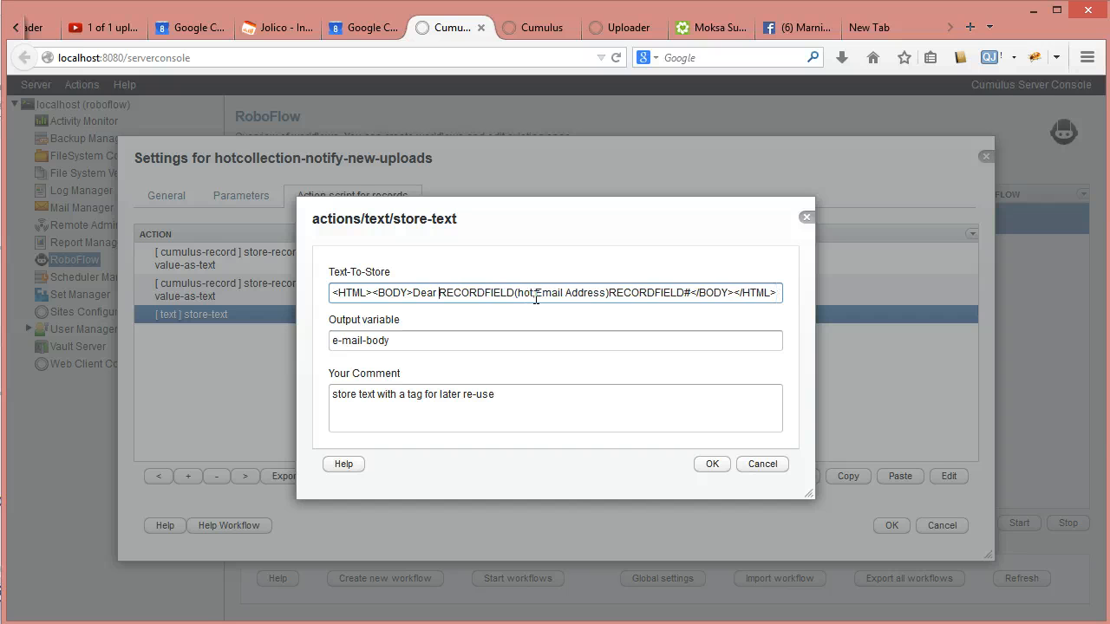
pyautogui.press('Delete')
pyautogui.press('Delete')
pyautogui.press('Delete')
pyautogui.press('Delete')
pyautogui.press('Delete')
pyautogui.press('Delete')
pyautogui.press('Delete')
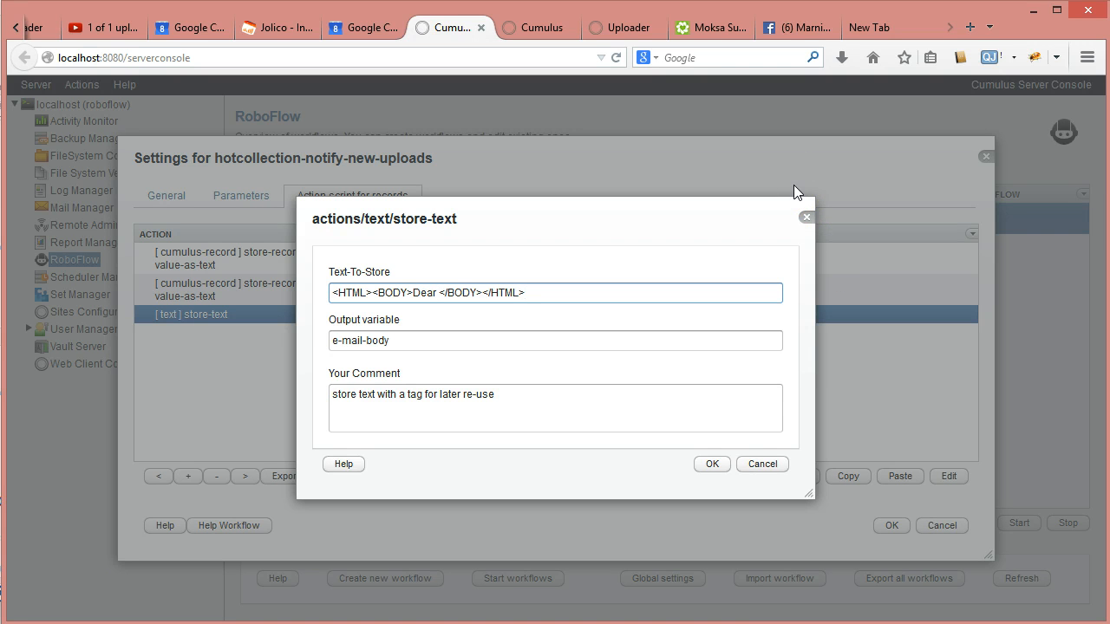
# - Insert the LastName tag after 'Dear' and add 'M.', two line breaks and 'Thank you for uploading the file'
pyautogui.write('##')
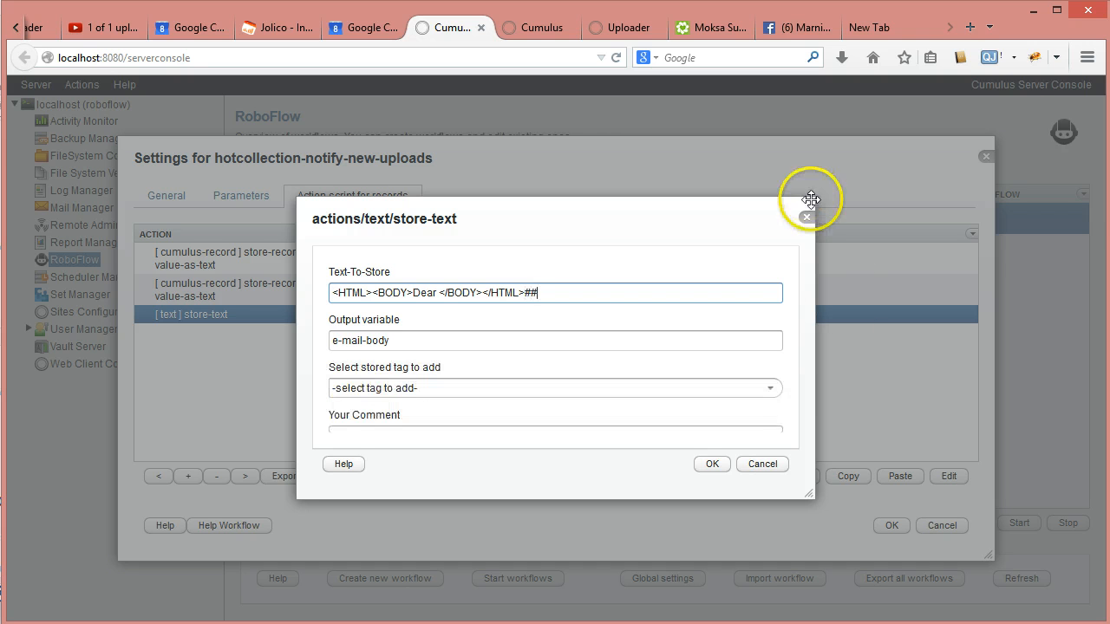
pyautogui.click(771, 389)
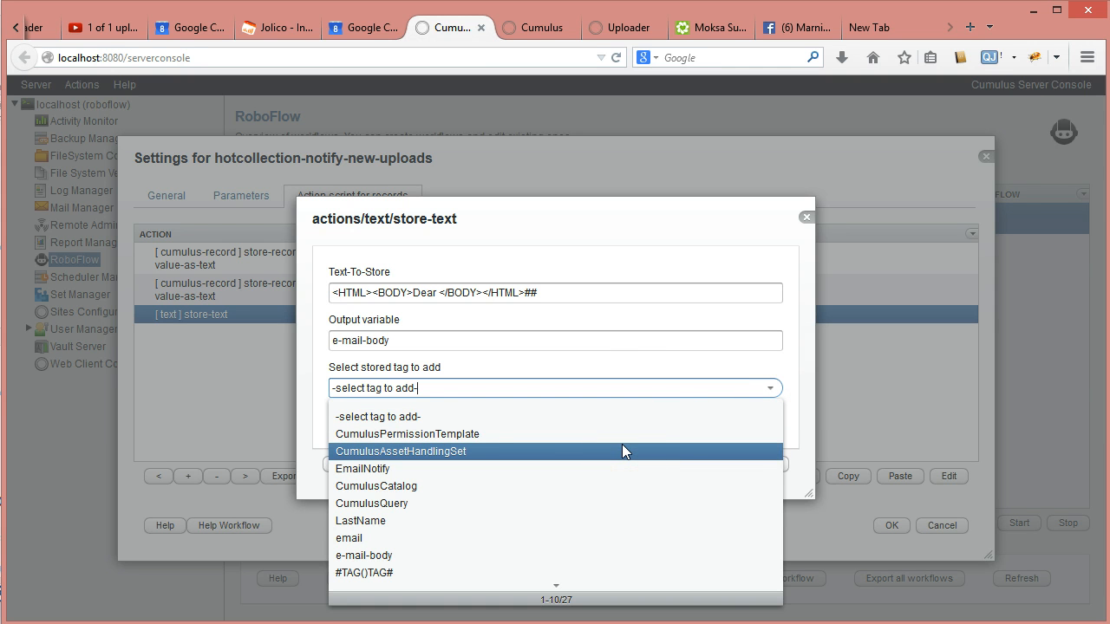
pyautogui.click(416, 521)
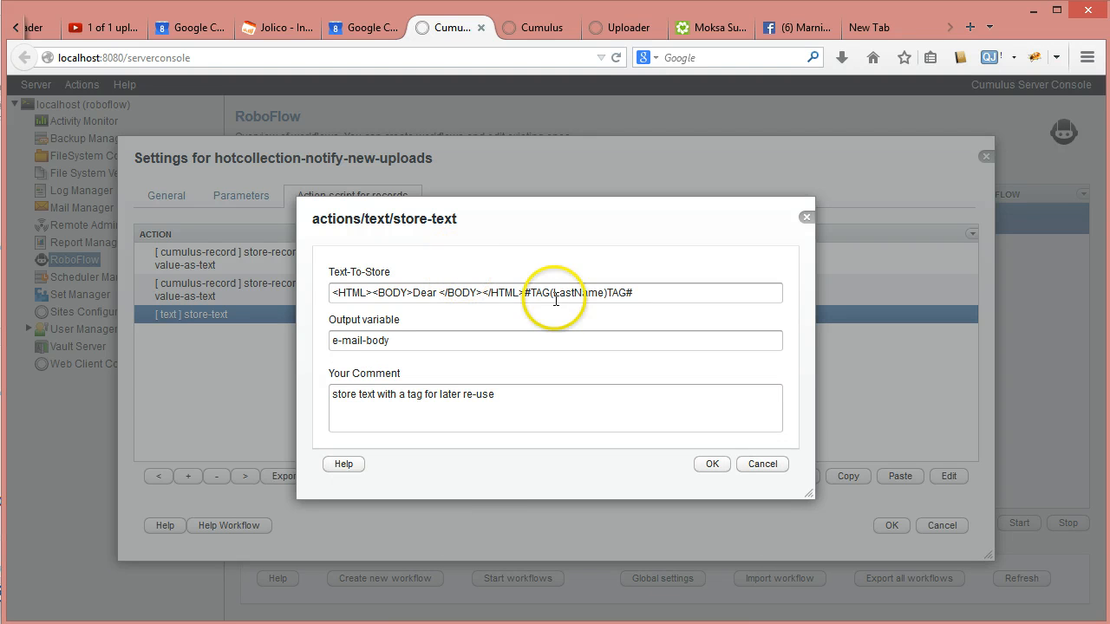
pyautogui.moveTo(632, 293); pyautogui.dragTo(516, 293)
pyautogui.hotkey('ctrl', 'c')
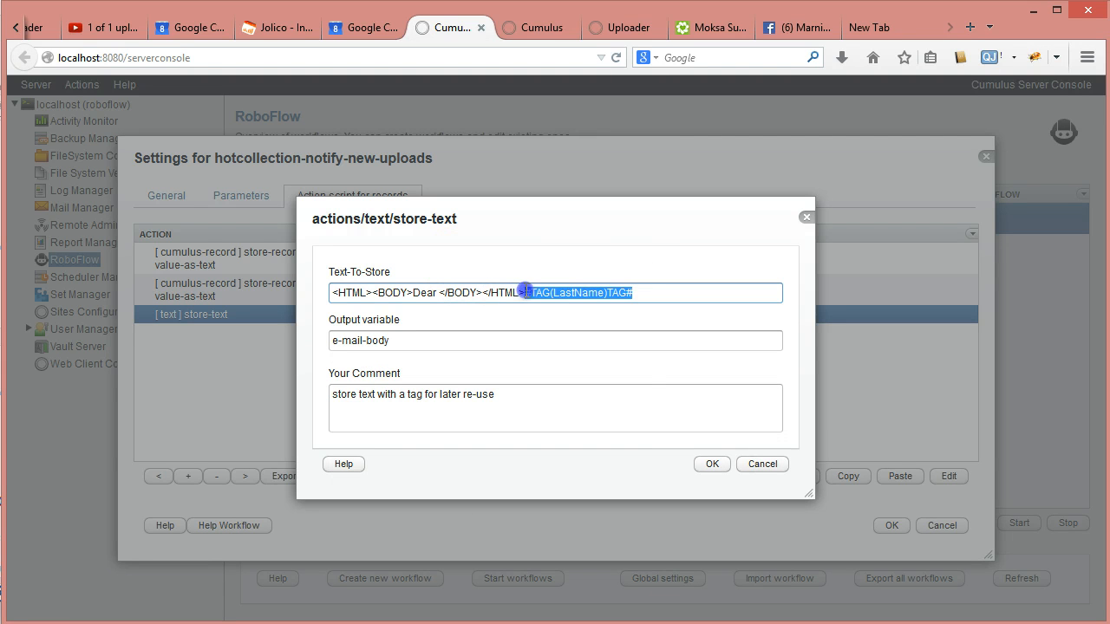
pyautogui.press('BackSpace')
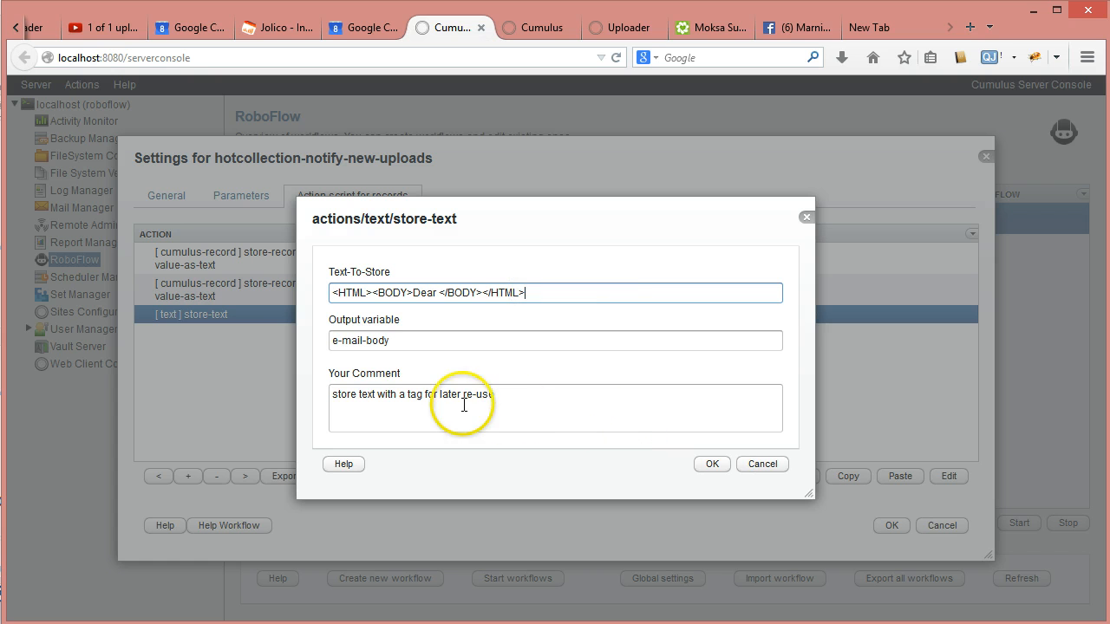
pyautogui.click(436, 292)
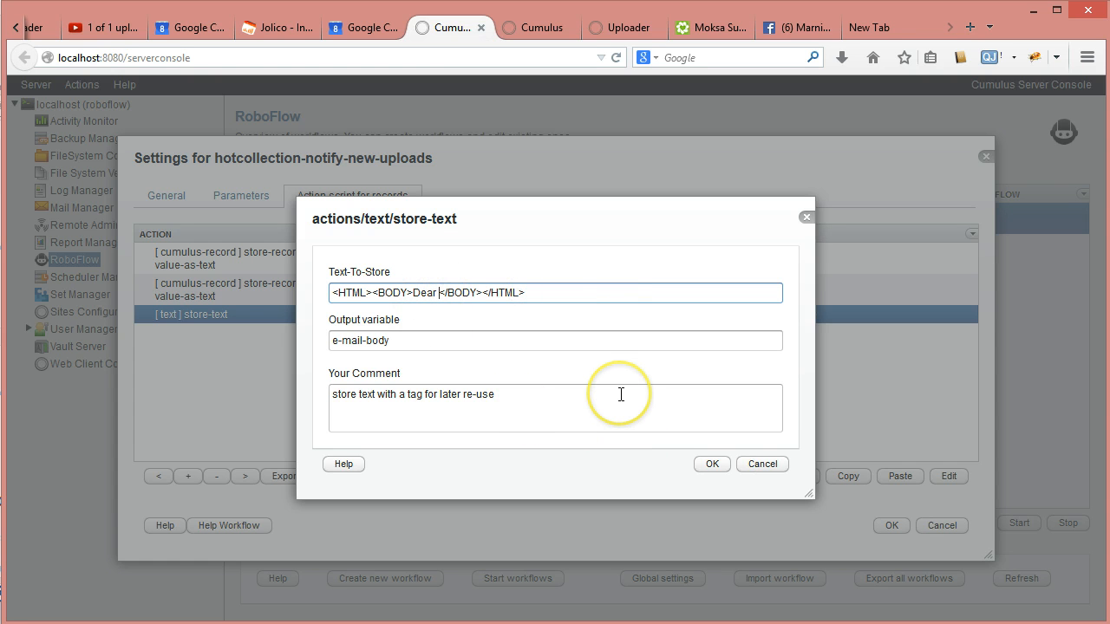
pyautogui.hotkey('ctrl', 'v')
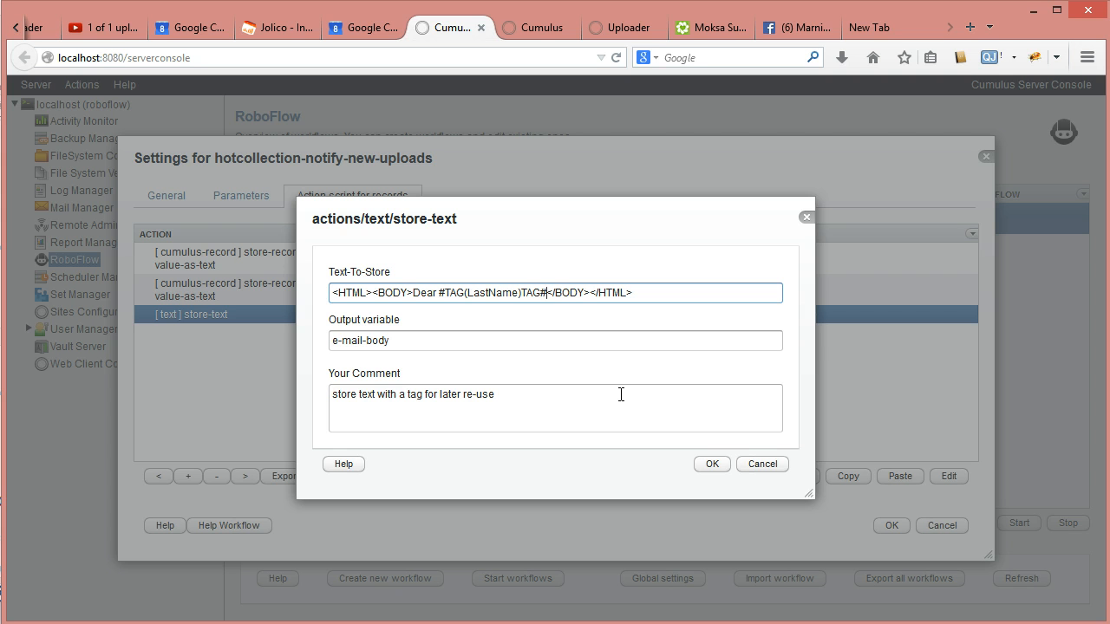
pyautogui.write(',')
pyautogui.write('M.')
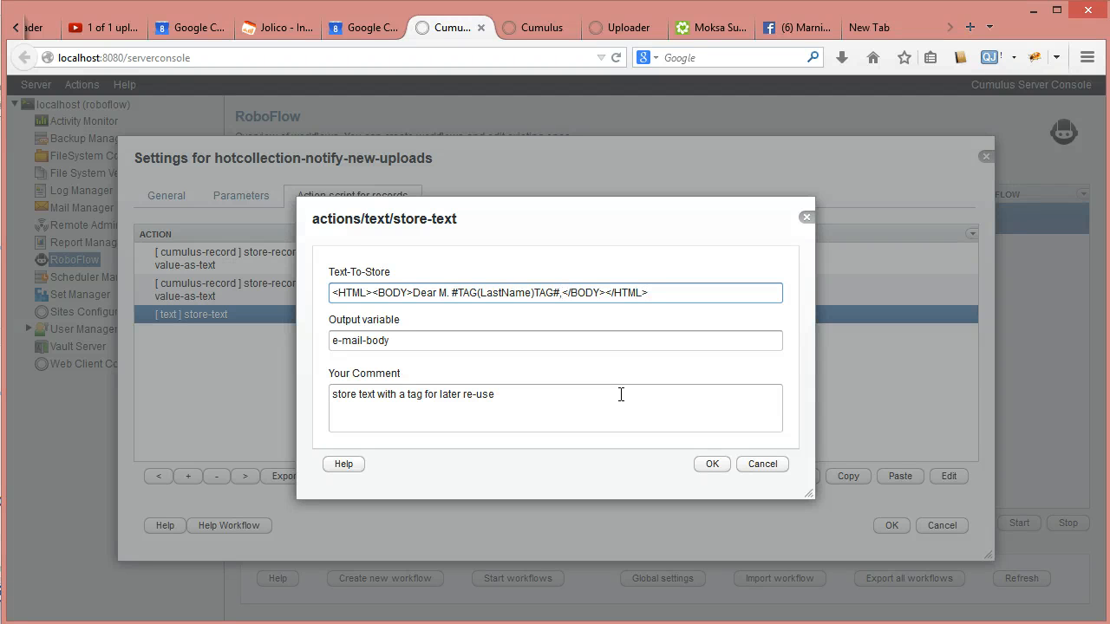
pyautogui.write(' <BR/')
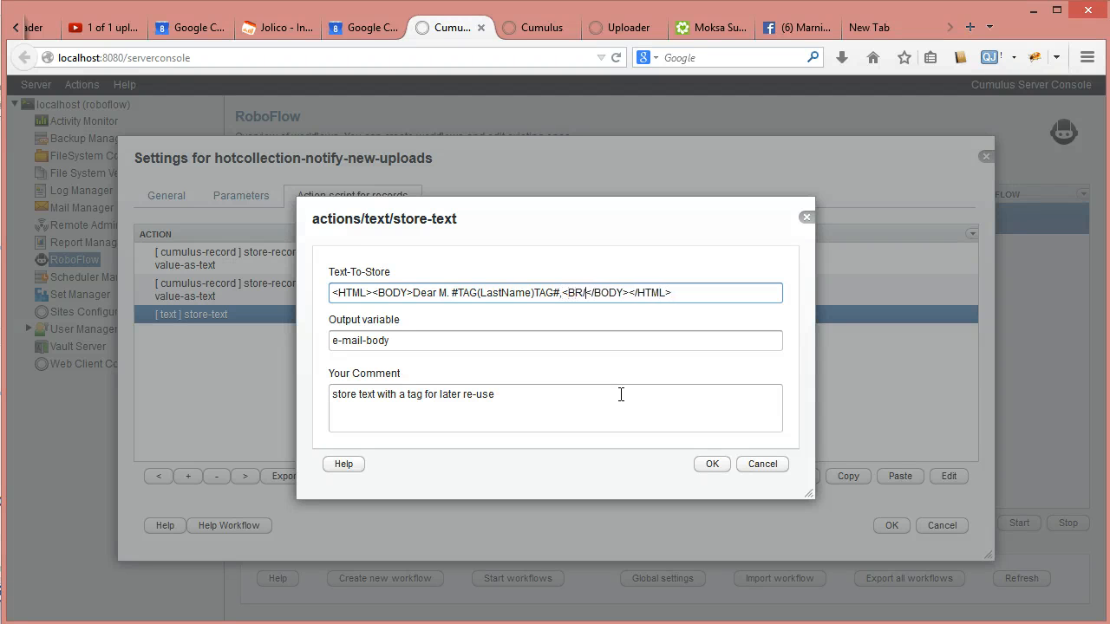
pyautogui.write('> <BR/>')
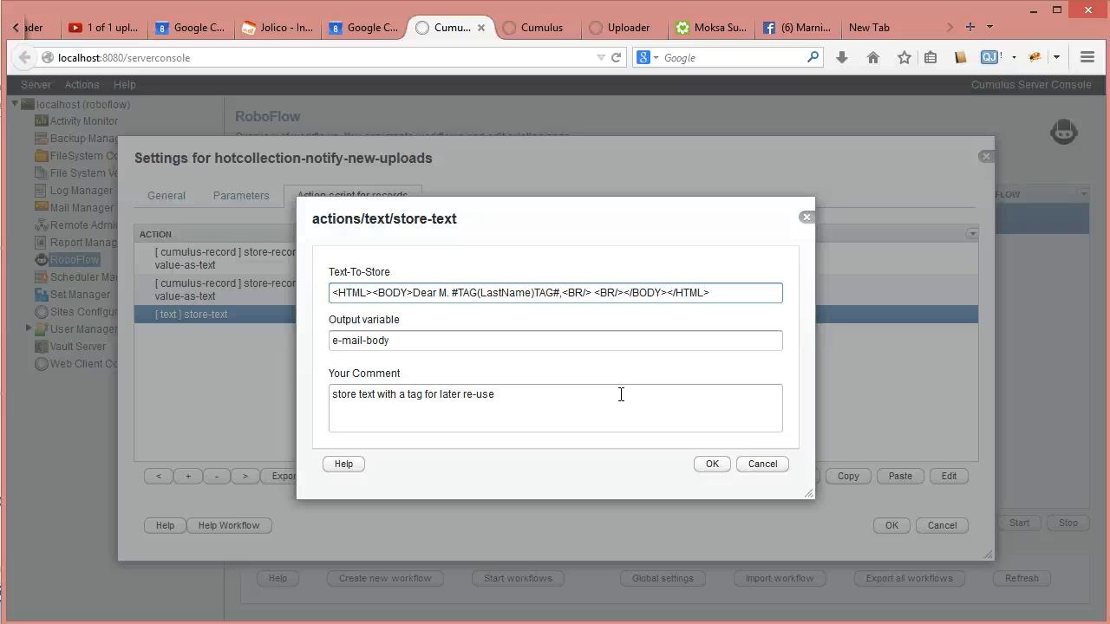
pyautogui.write('Thank yo')
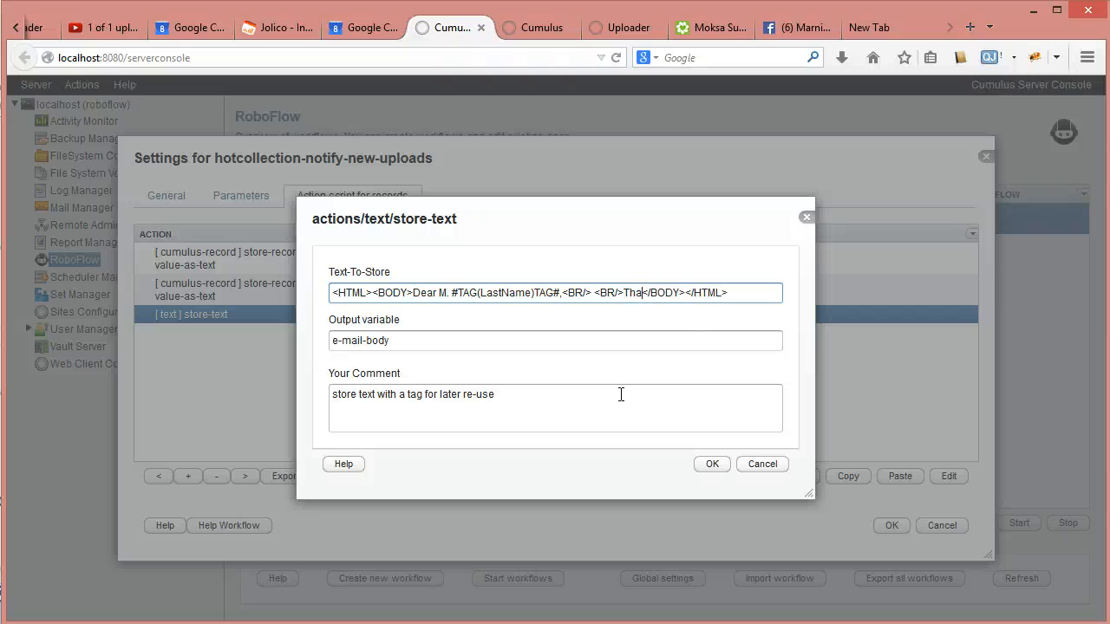
pyautogui.write('u for uploa')
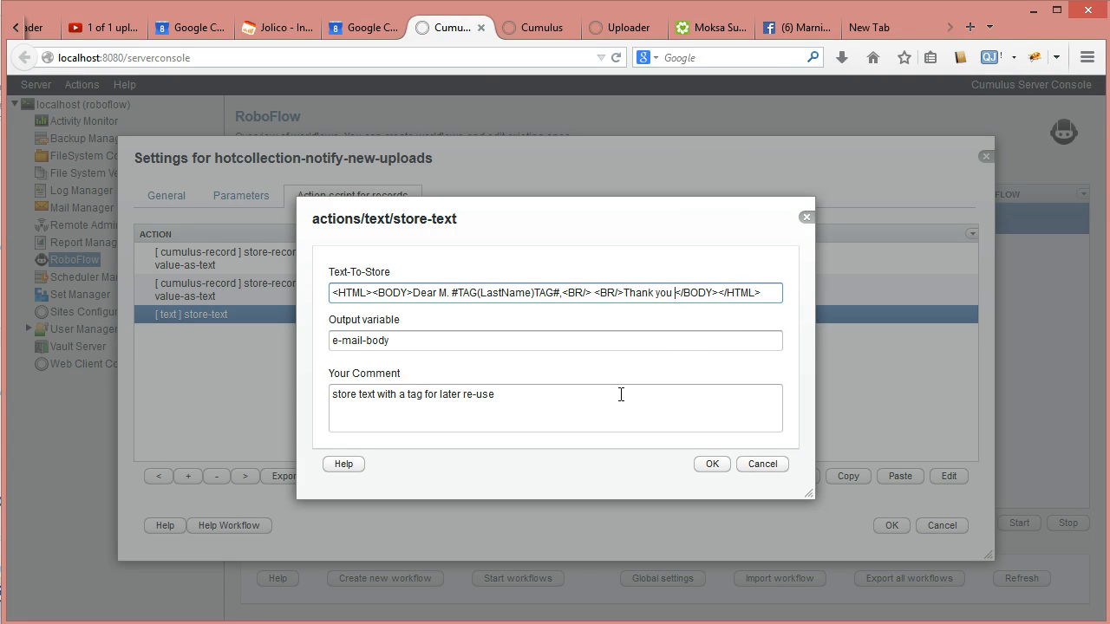
pyautogui.write('ding')
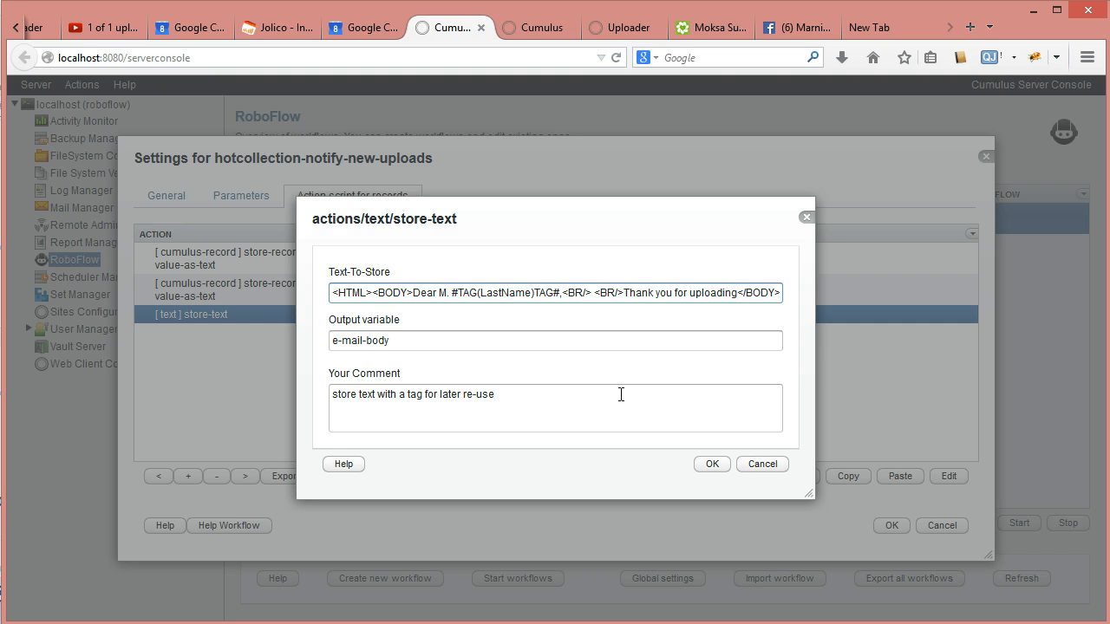
pyautogui.write(' the file')
pyautogui.click(652, 390)
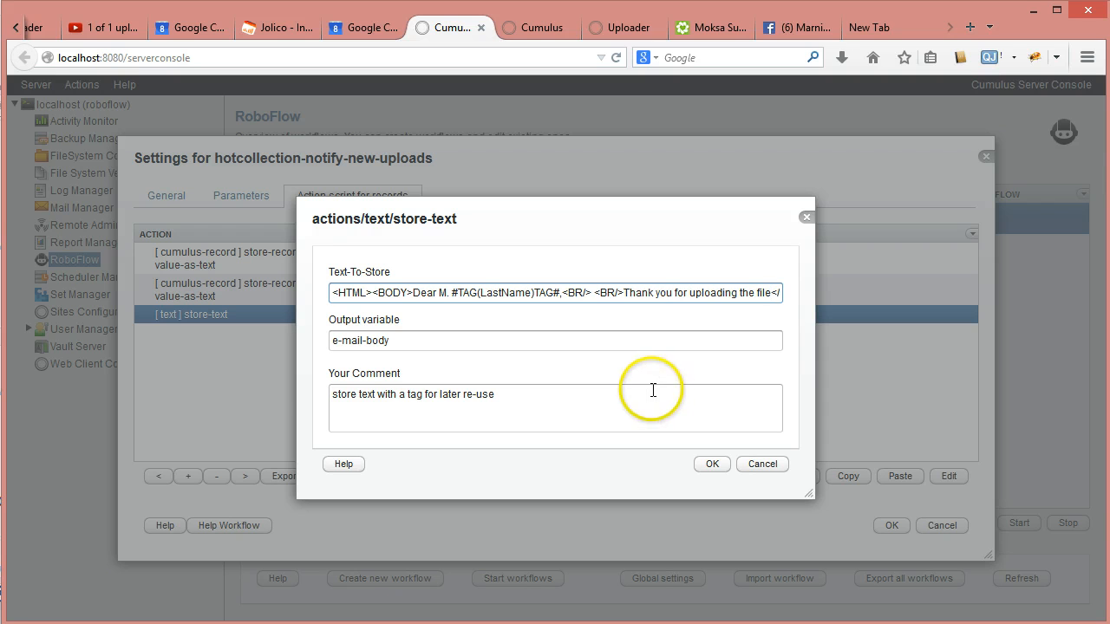
# - Append the #TAG(hot)TAG# tag and closing <BR/><BR/></BODY></HTML>, then save the e-mail body text
pyautogui.press('End')
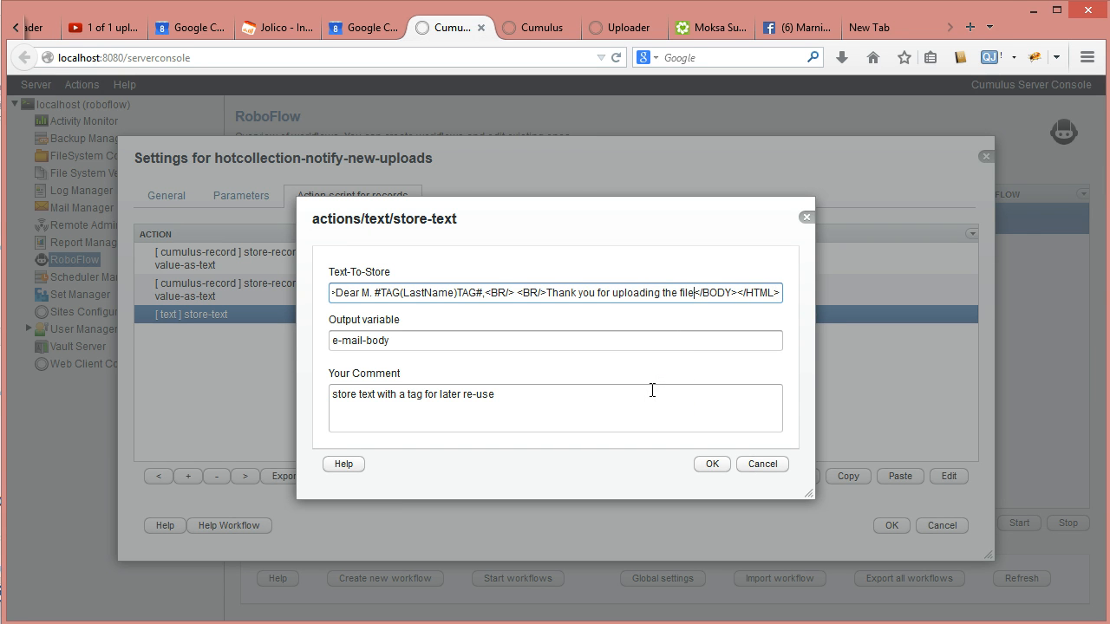
pyautogui.write(': ')
pyautogui.write('##')
pyautogui.write('TAG(')
pyautogui.write(')')
pyautogui.write('TAG')
pyautogui.write('hot')
pyautogui.write('BR')
pyautogui.write('/>')
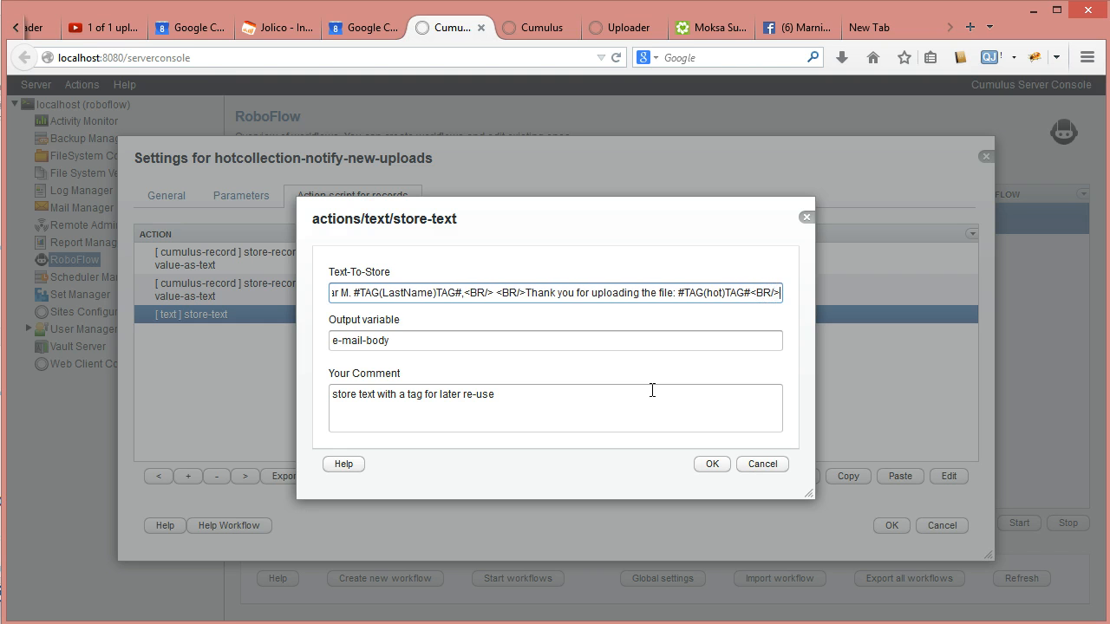
pyautogui.write('<BR')
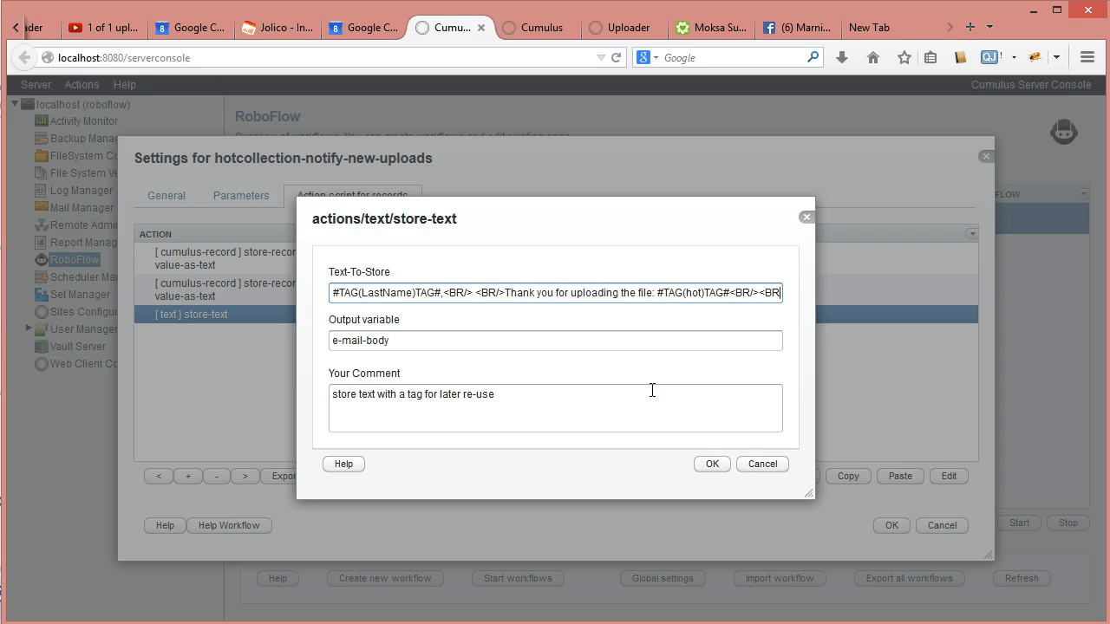
pyautogui.write('/>')
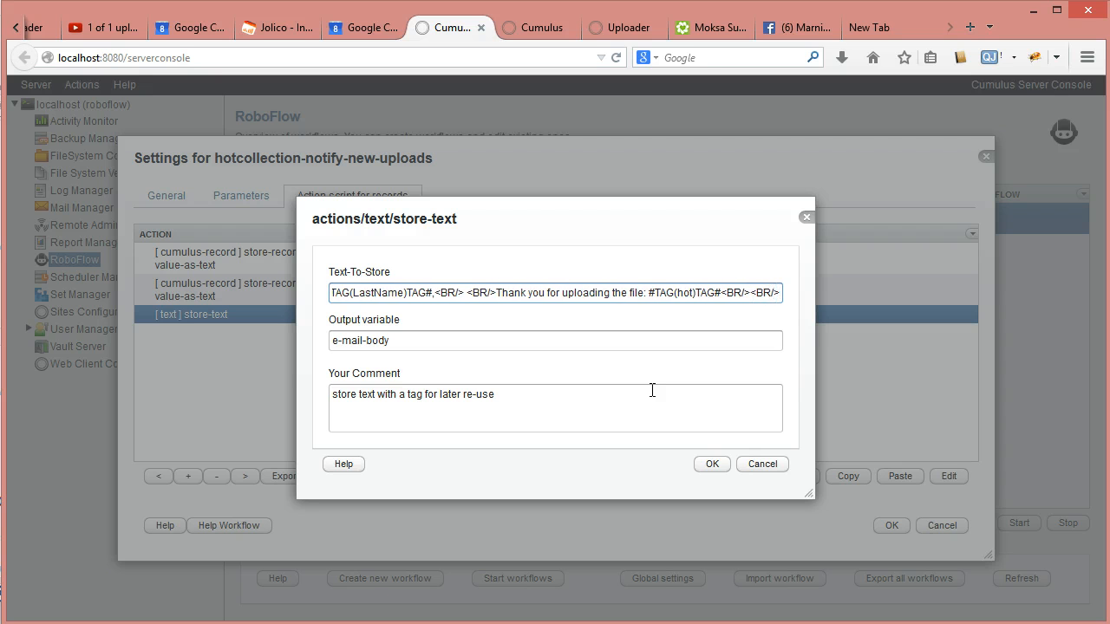
pyautogui.write('</BODY></')
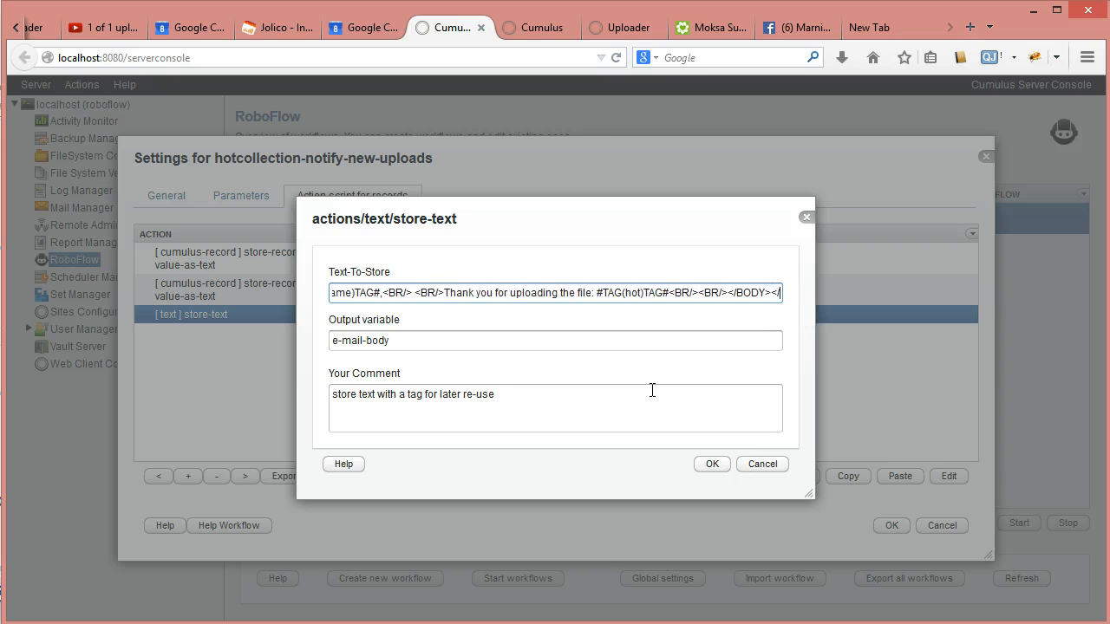
pyautogui.write('HTML>')
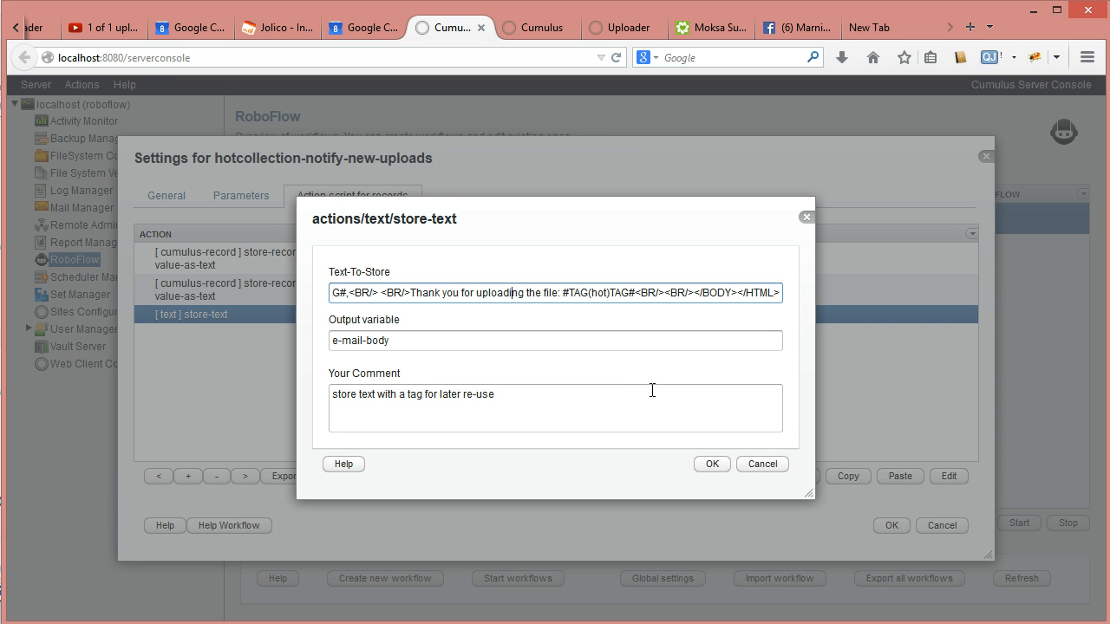
pyautogui.press('Left')
pyautogui.press('Left')
pyautogui.press('Left')
pyautogui.press('Left')
pyautogui.press('Left')
pyautogui.press('Left')
pyautogui.press('Left')
pyautogui.press('Left')
pyautogui.press('Left')
pyautogui.press('Left')
pyautogui.press('Left')
pyautogui.press('Left')
pyautogui.press('Left')
pyautogui.press('Left')
pyautogui.press('Left')
pyautogui.press('Left')
pyautogui.press('Left')
pyautogui.press('Left')
pyautogui.press('Left')
pyautogui.press('Left')
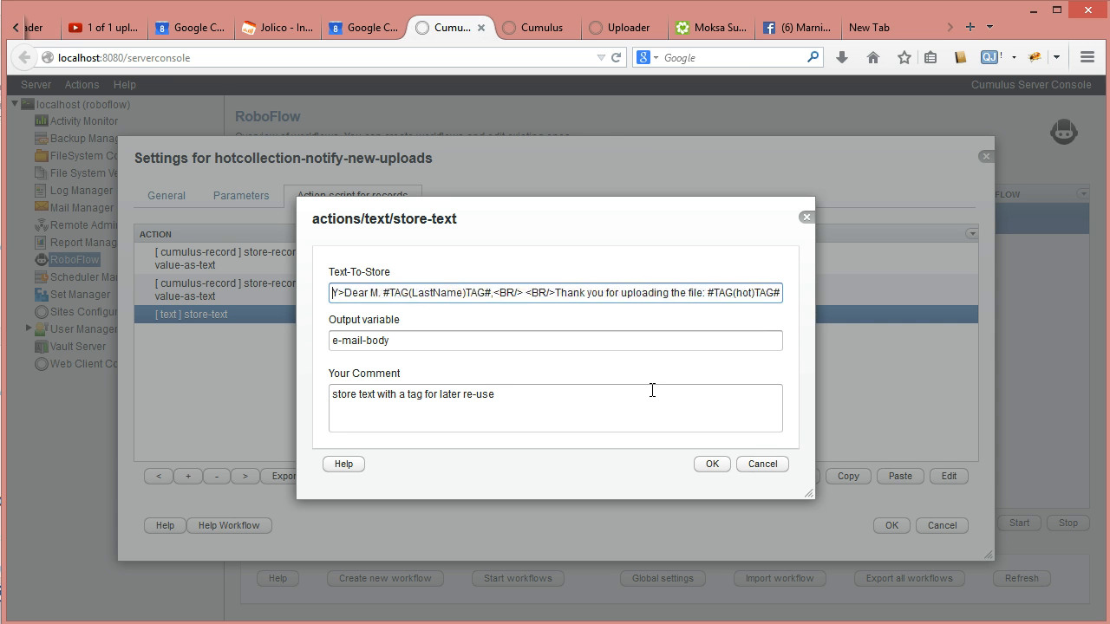
pyautogui.press('End')
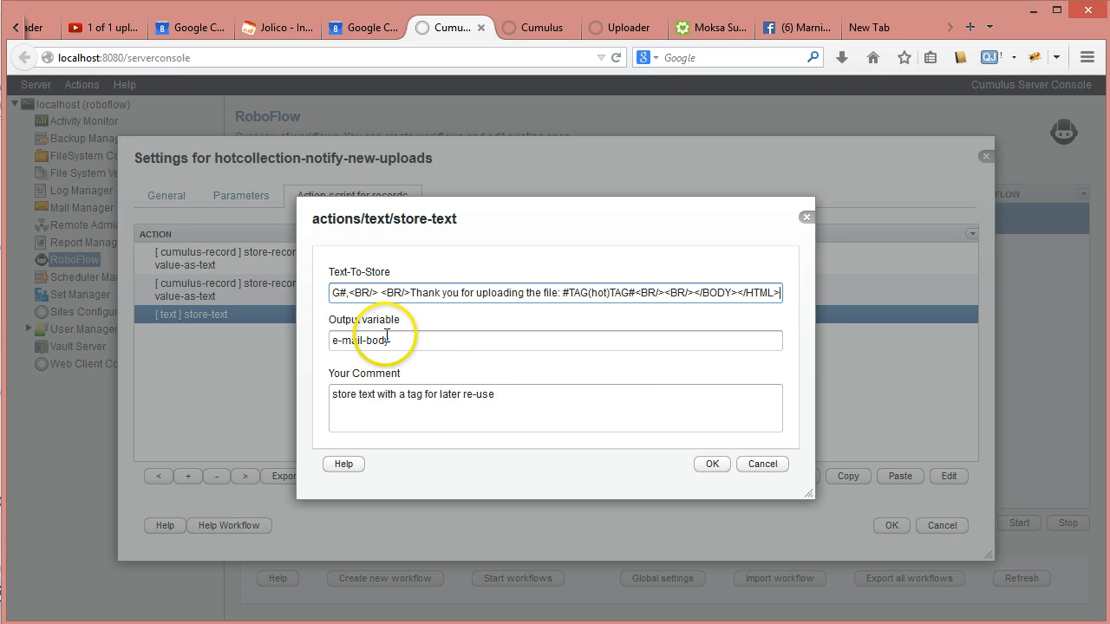
pyautogui.click(711, 465)
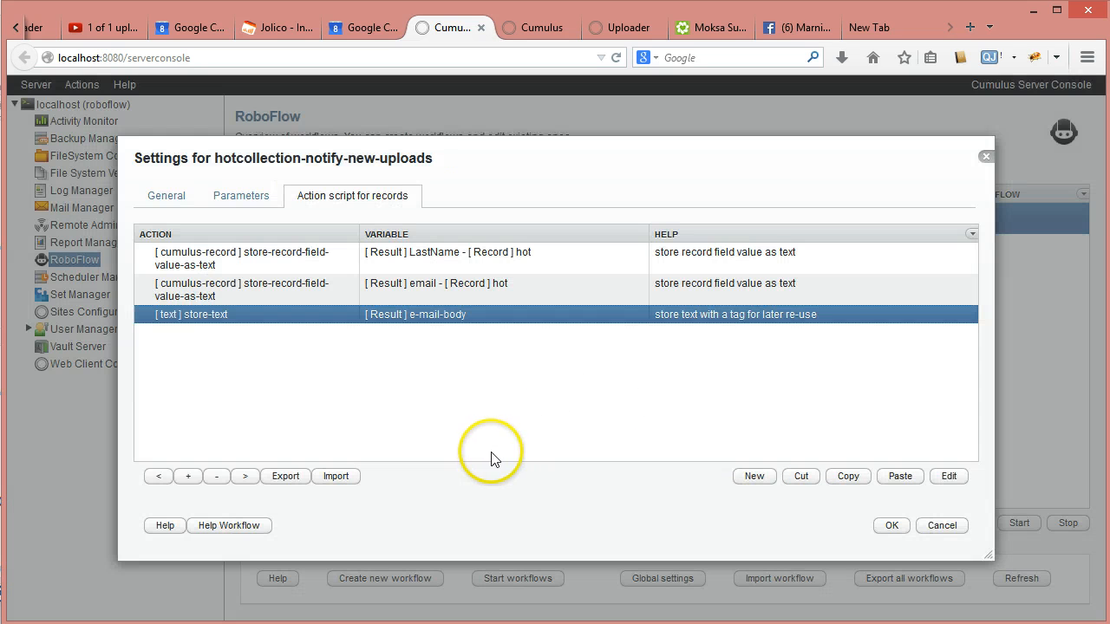
# - Add a notification > send-email action after the store-text step
pyautogui.click(756, 482)
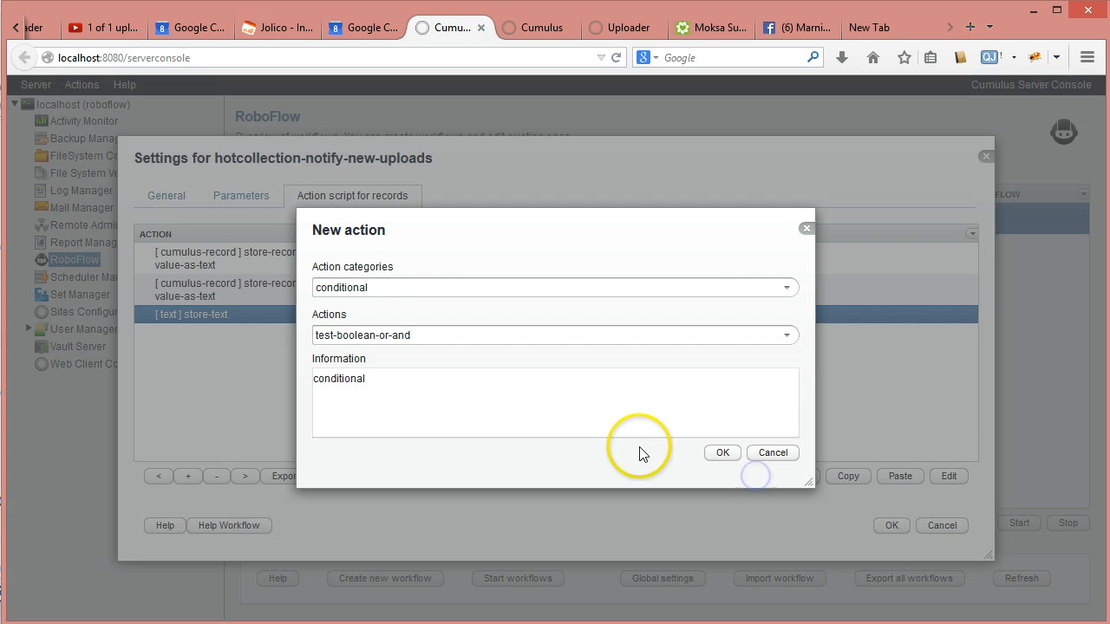
pyautogui.click(787, 288)
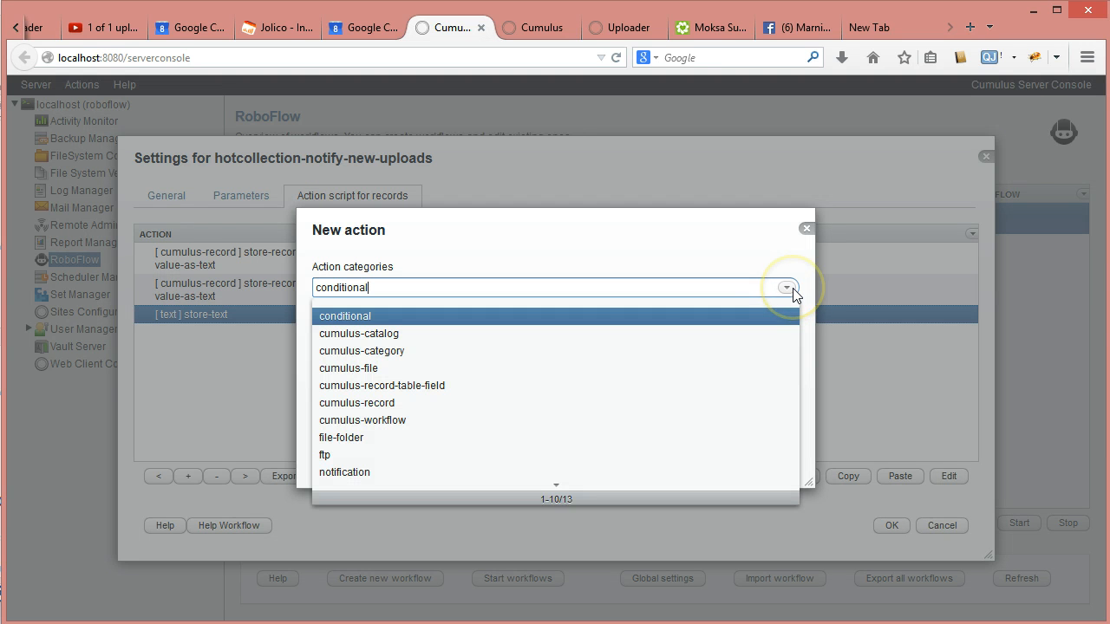
pyautogui.click(433, 473)
pyautogui.click(787, 335)
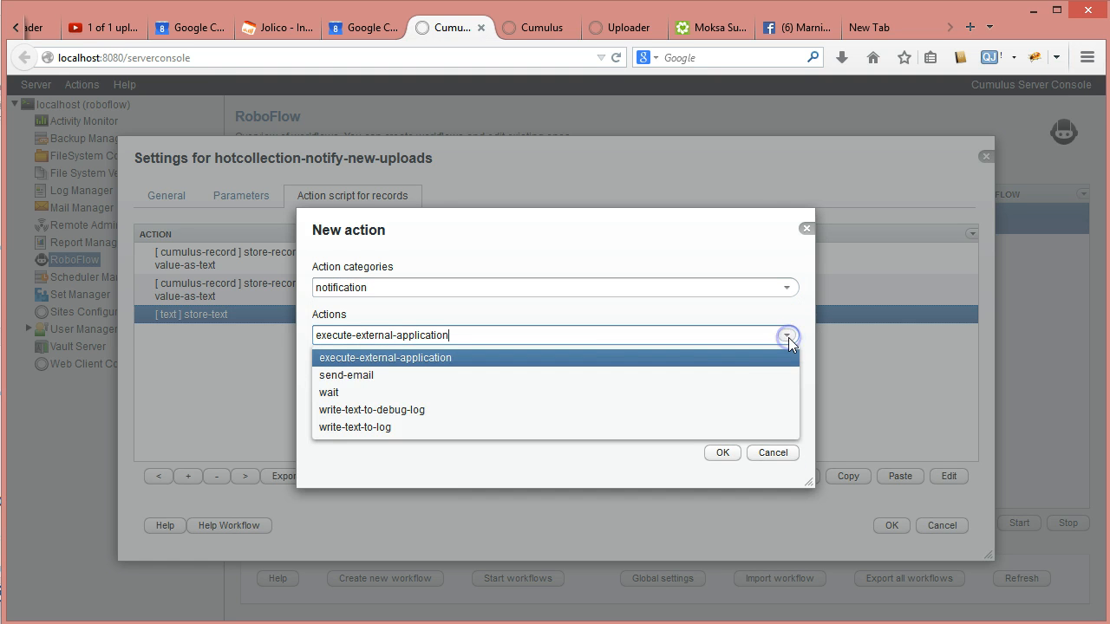
pyautogui.click(416, 376)
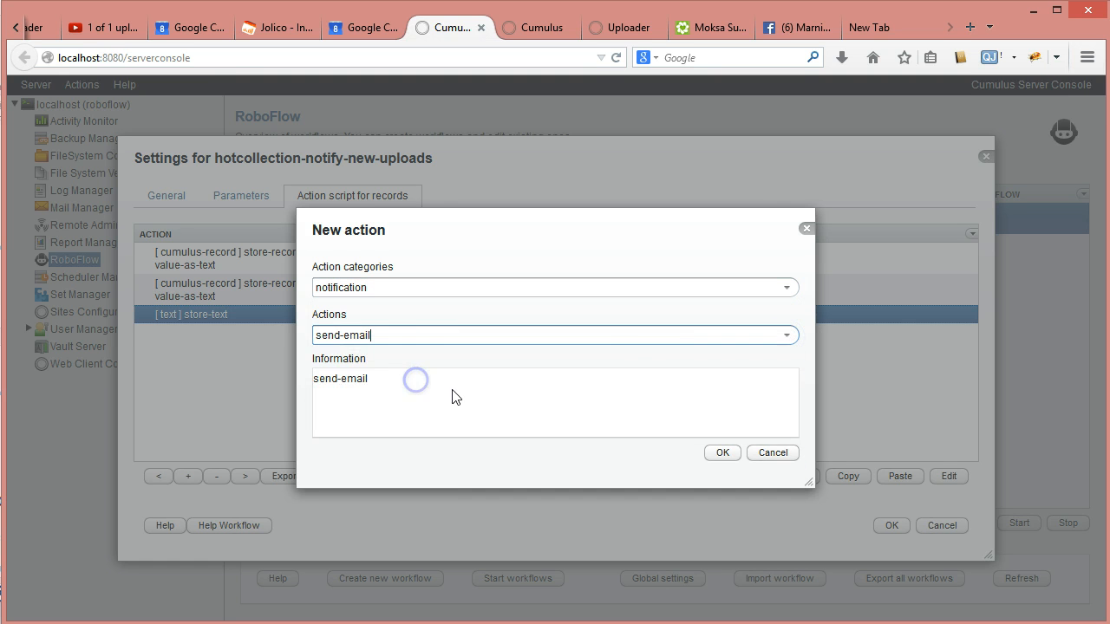
pyautogui.click(722, 453)
# - Set the send-email recipient to the stored #TAG(email)TAG# tag
pyautogui.click(718, 270)
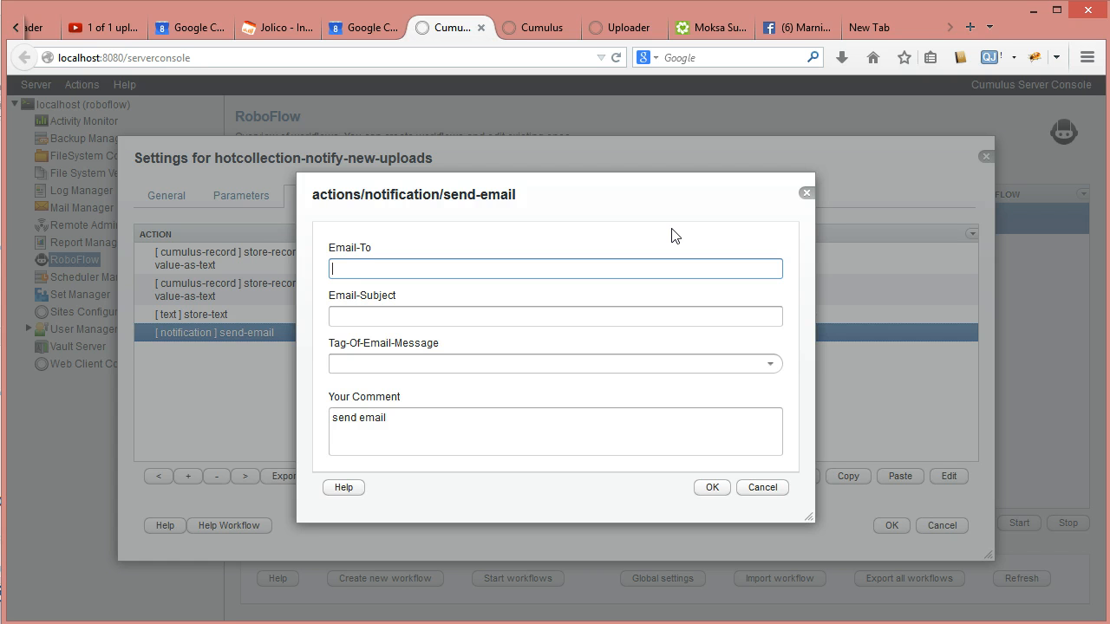
pyautogui.write('##')
pyautogui.press('BackSpace')
pyautogui.press('BackSpace')
pyautogui.write('##')
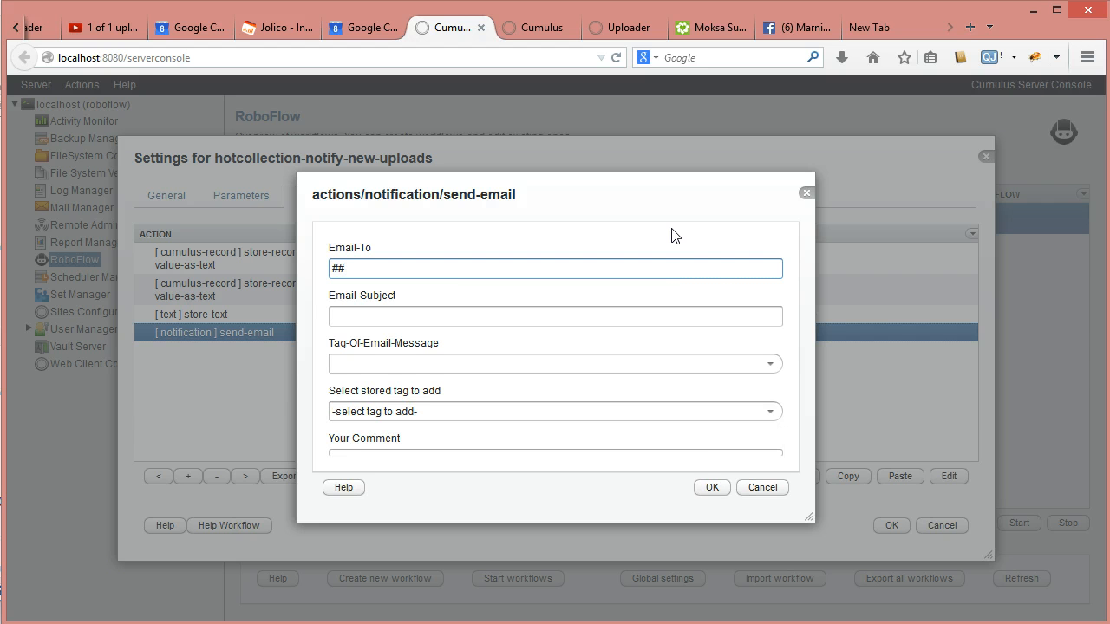
pyautogui.click(770, 414)
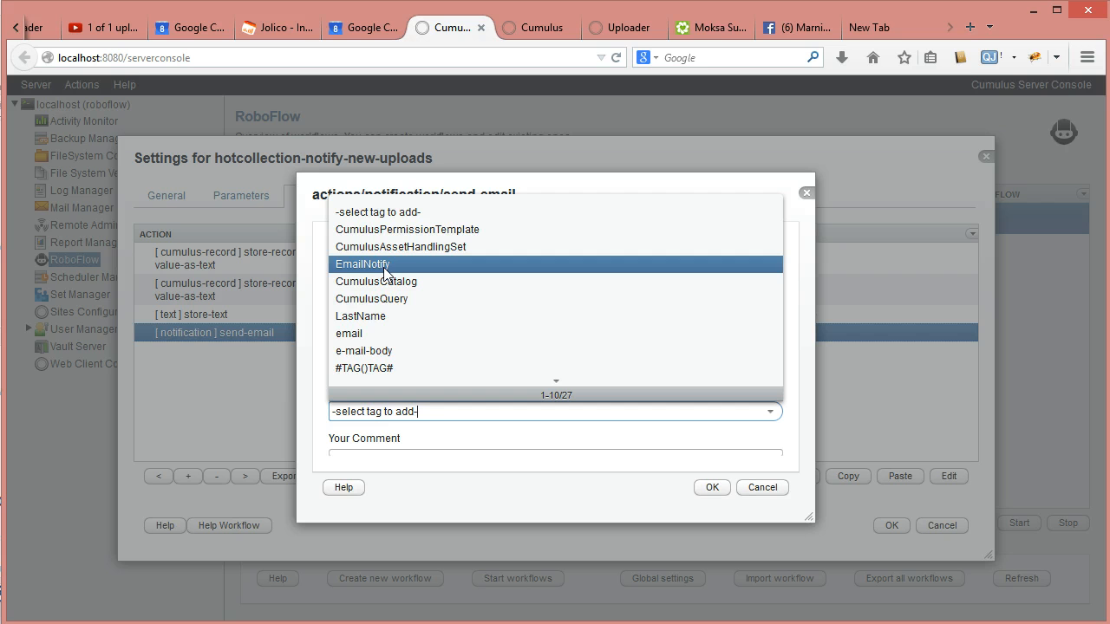
pyautogui.click(364, 333)
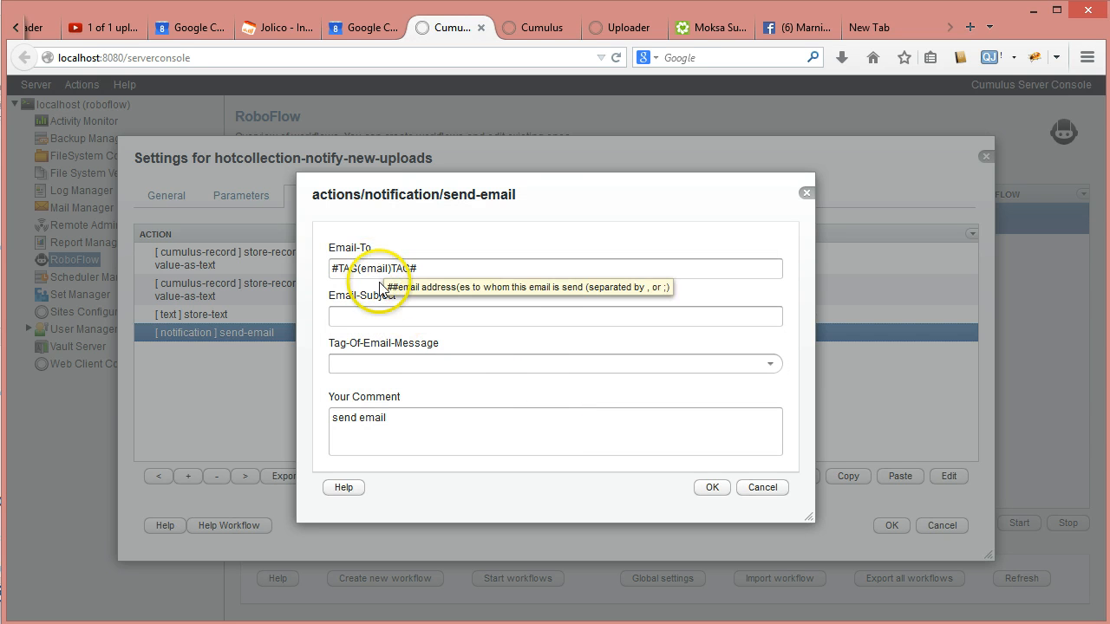
# - Give the e-mail the subject 'New file uploaded' and the e-mail-body message, and confirm
pyautogui.click(348, 318)
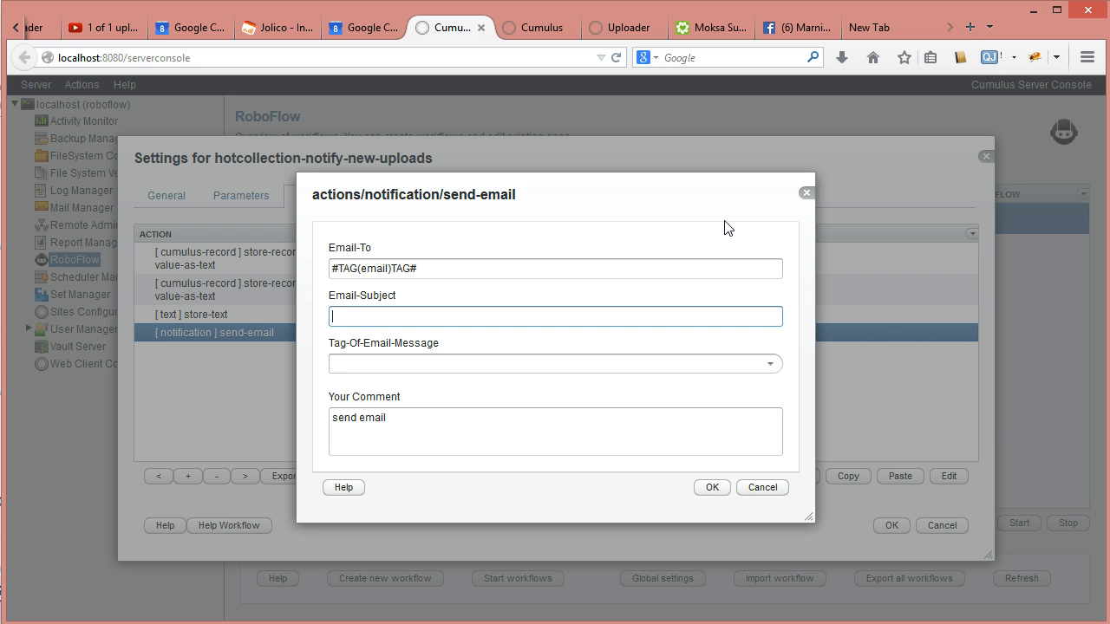
pyautogui.write('New file uploaded')
pyautogui.click(769, 364)
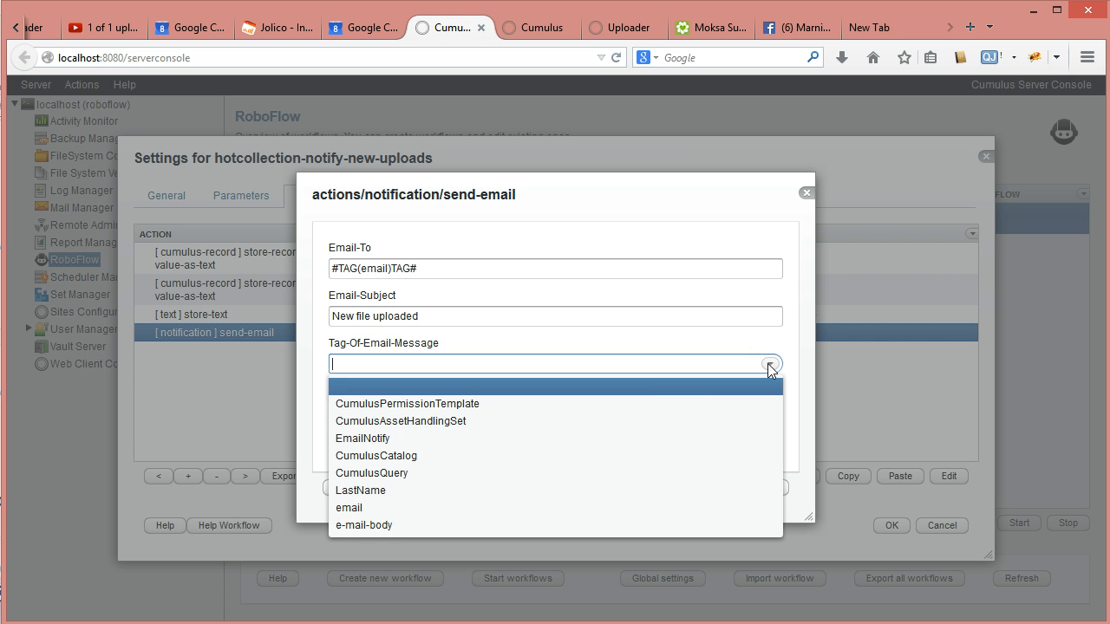
pyautogui.click(351, 526)
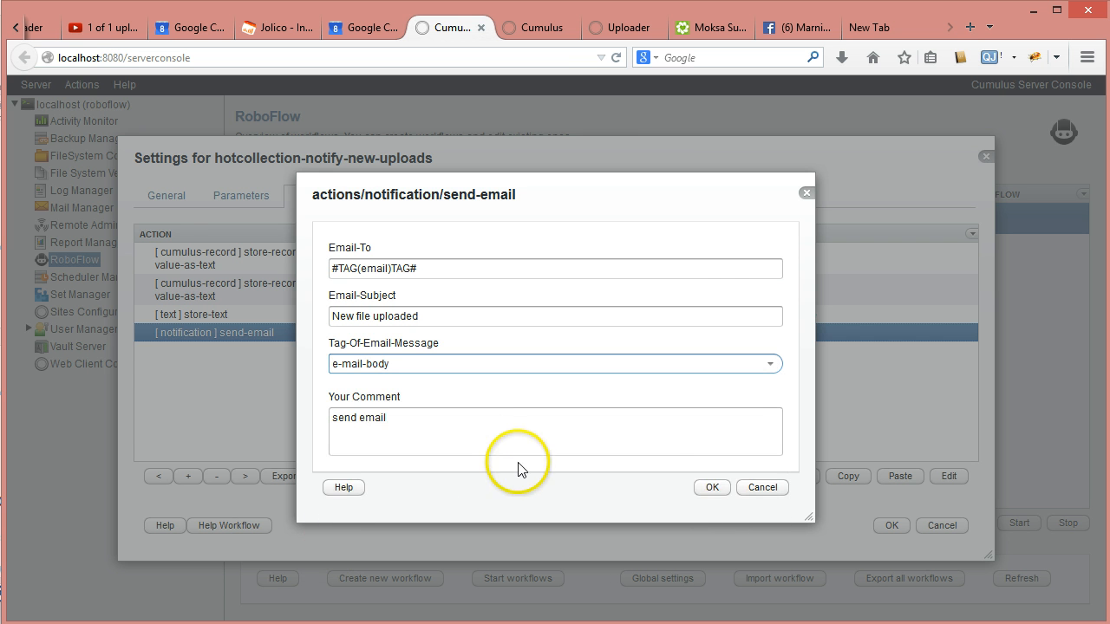
pyautogui.click(709, 489)
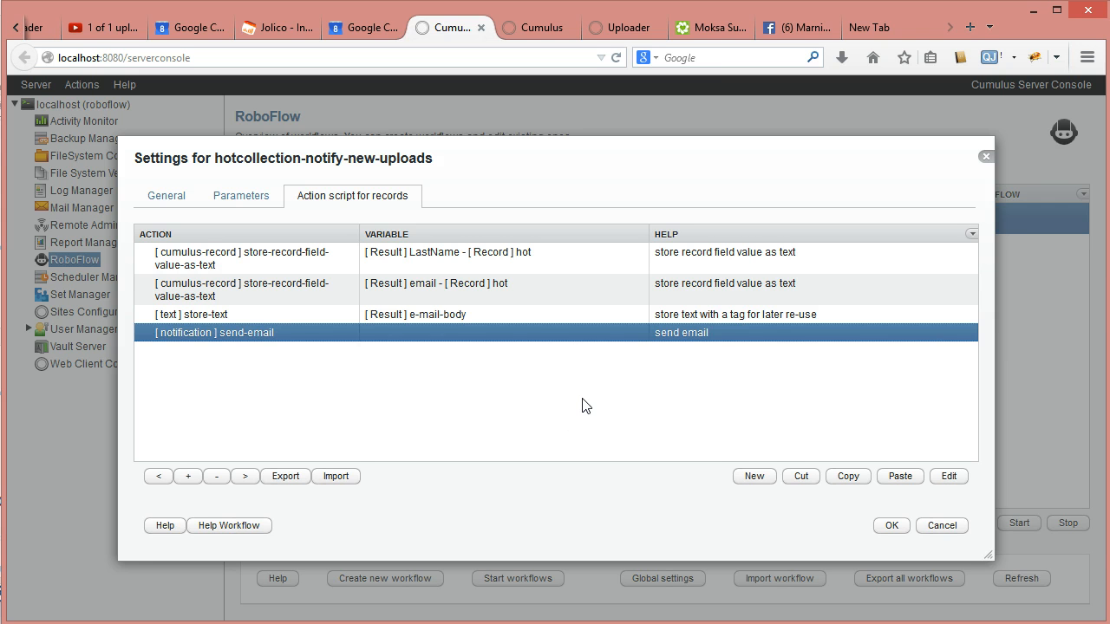
# - Find the Cumulus records with an e-mail address but no Notify value, returning 2 records
pyautogui.click(564, 607)
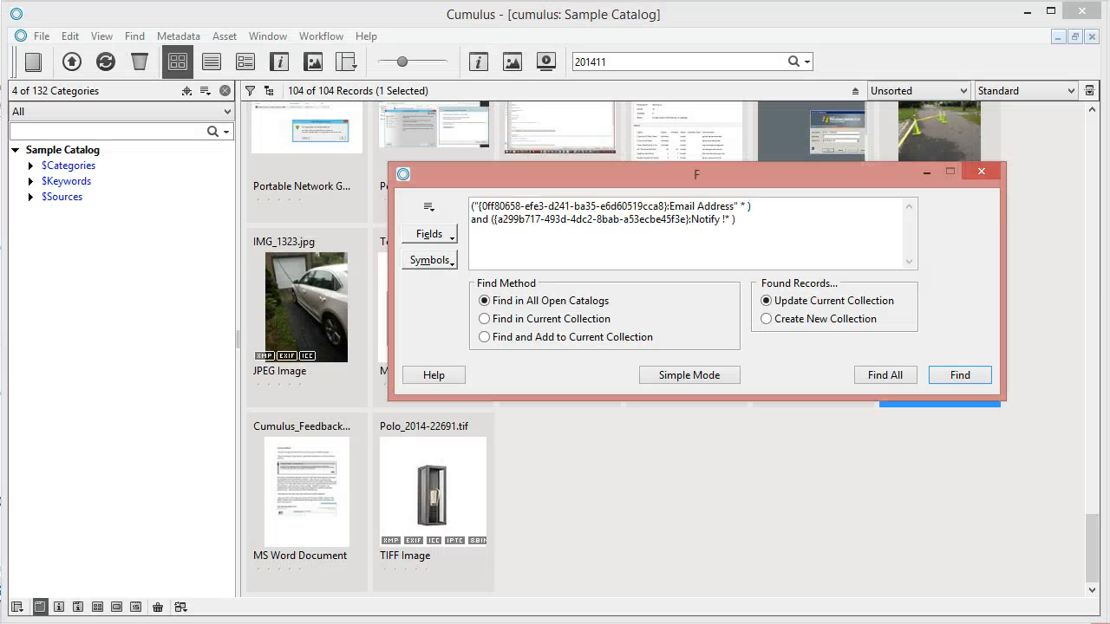
pyautogui.click(689, 326)
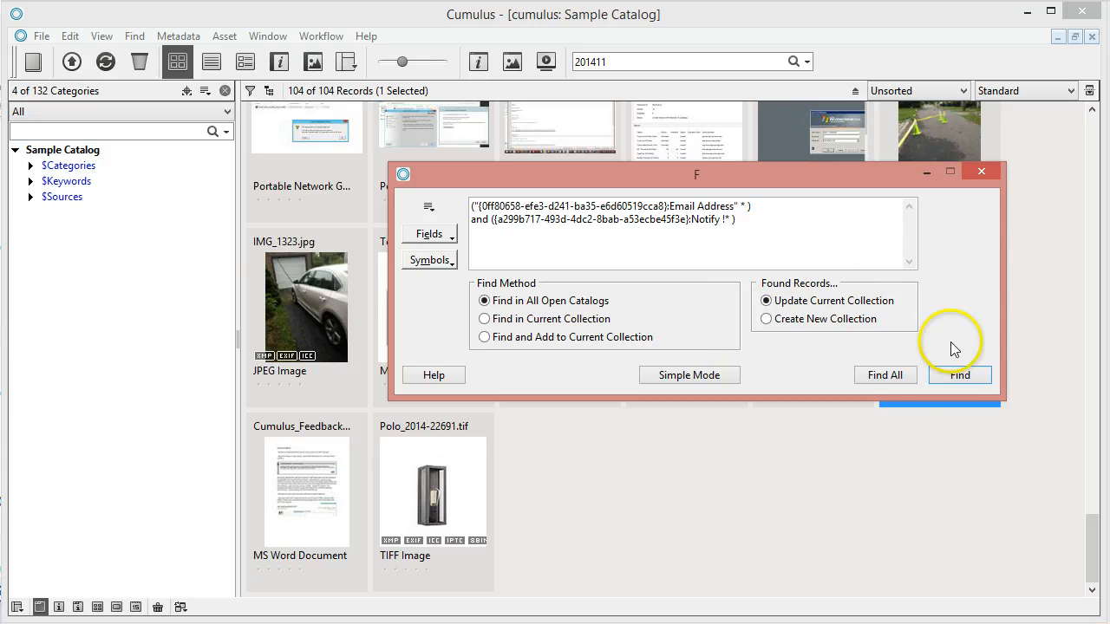
pyautogui.click(960, 375)
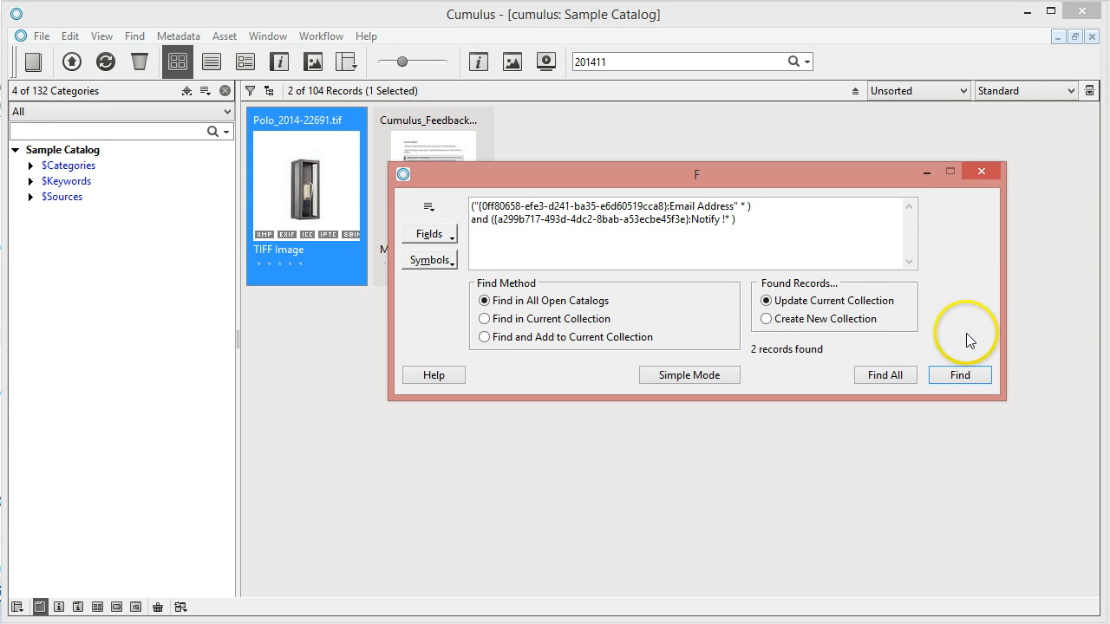
pyautogui.click(979, 171)
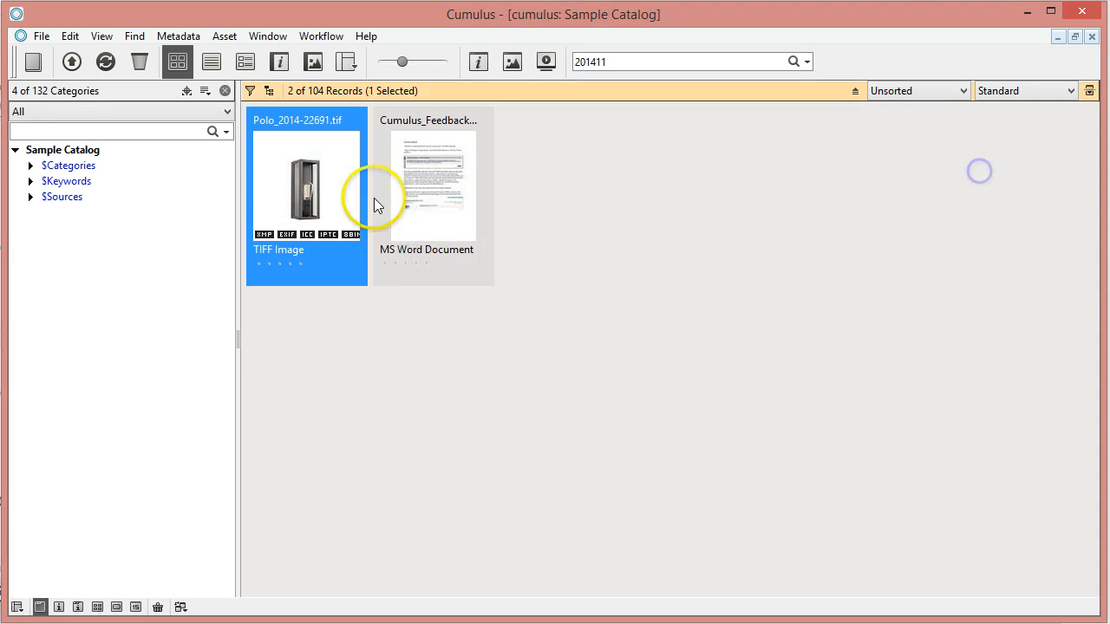
# - Check the uploader's e-mail in Polo_2014-22691.tif's details, then open the Standard view set's Customize settings
pyautogui.click(296, 181)
pyautogui.doubleClick(296, 181)
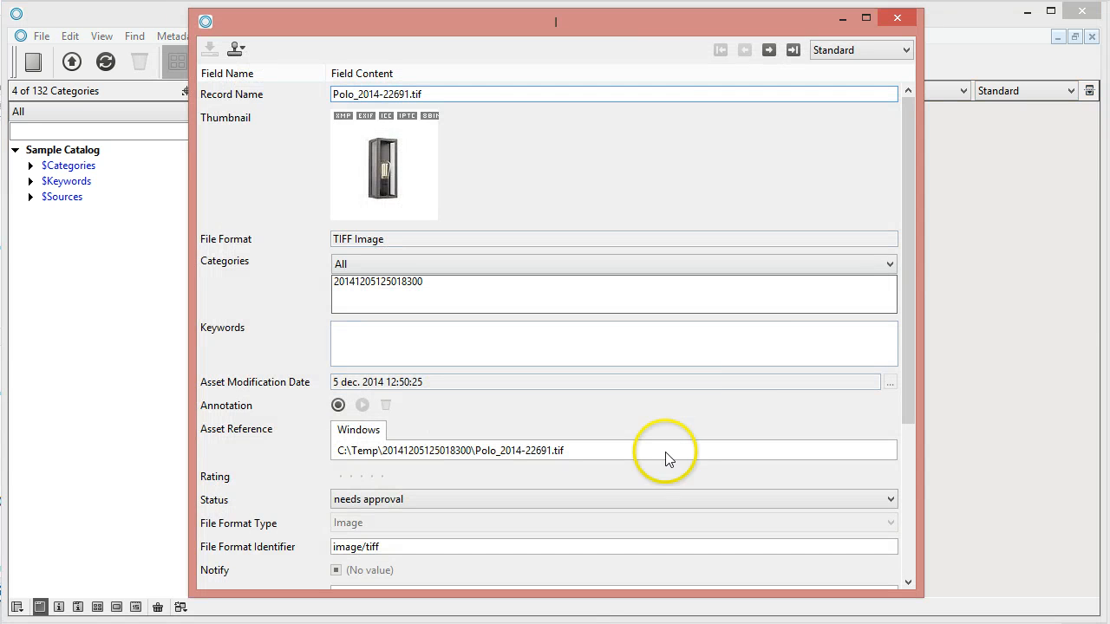
pyautogui.moveTo(909, 310); pyautogui.dragTo(902, 547)
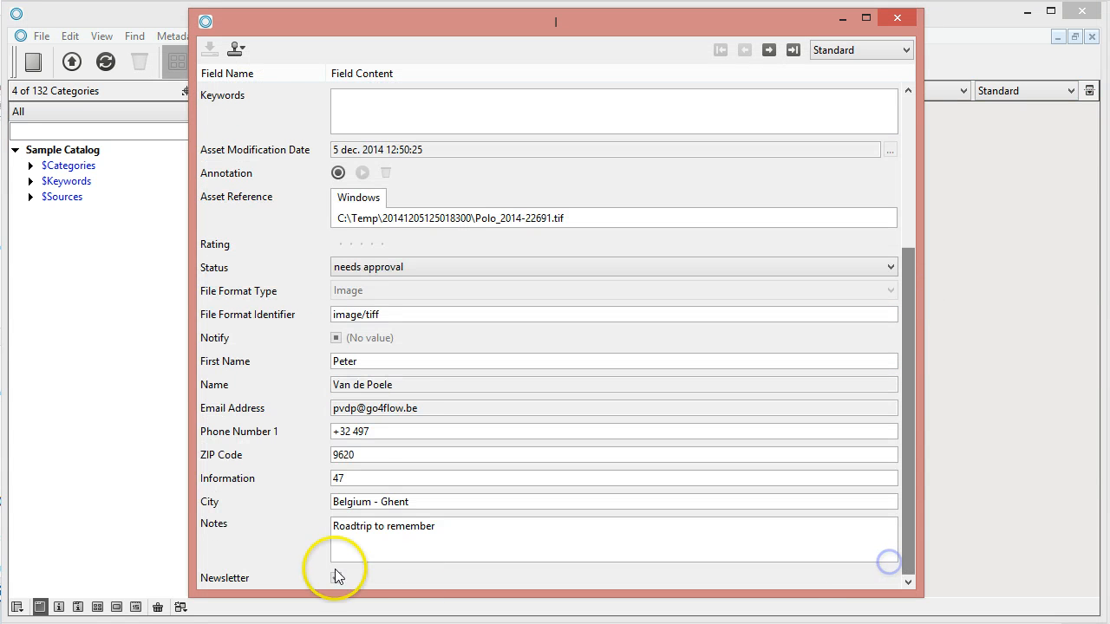
pyautogui.click(423, 409)
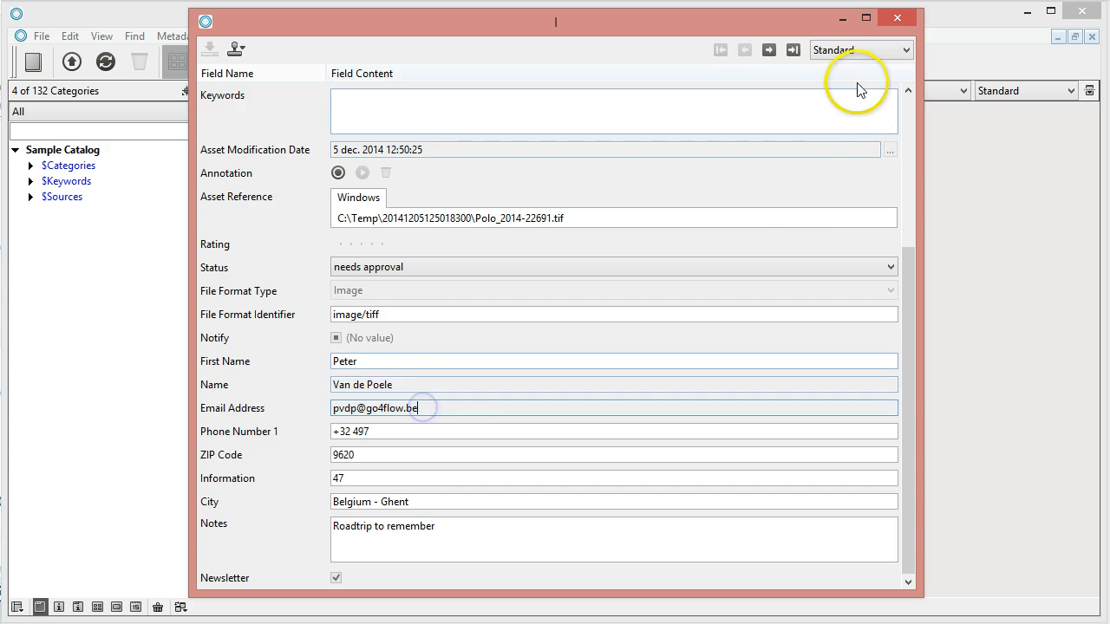
pyautogui.click(895, 51)
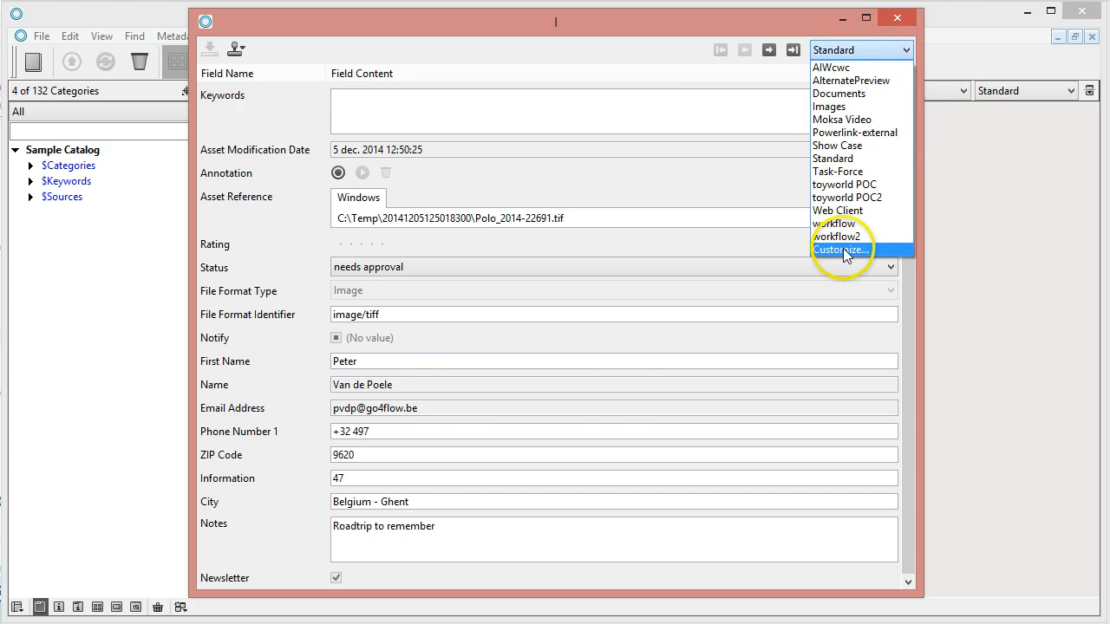
pyautogui.click(841, 248)
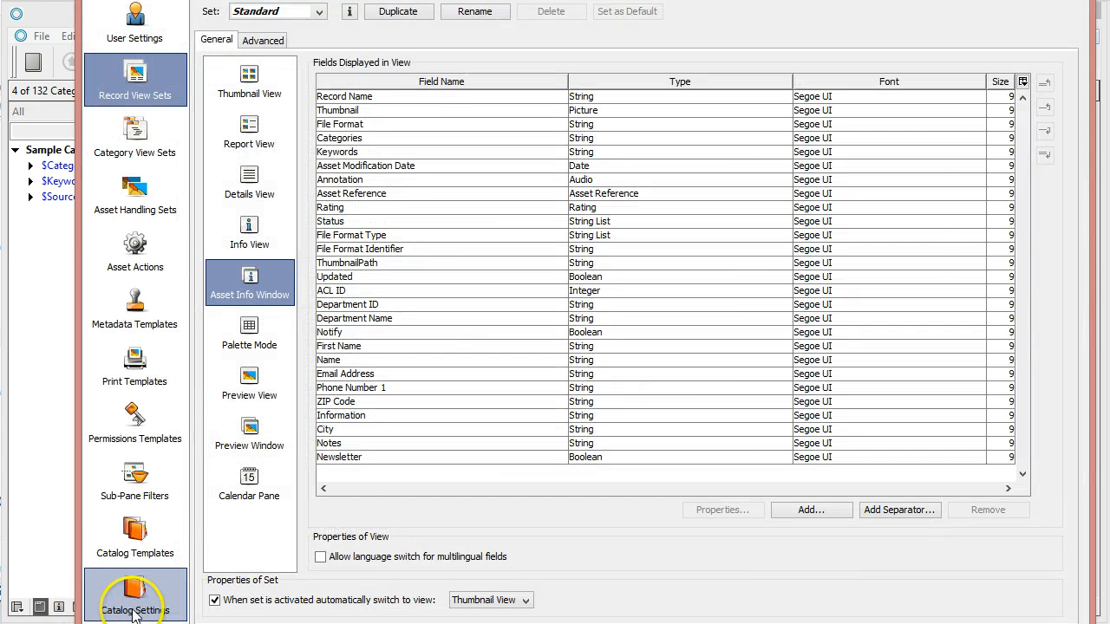
# - Enable 'Allow user to edit' for the Email Address record field
pyautogui.click(134, 603)
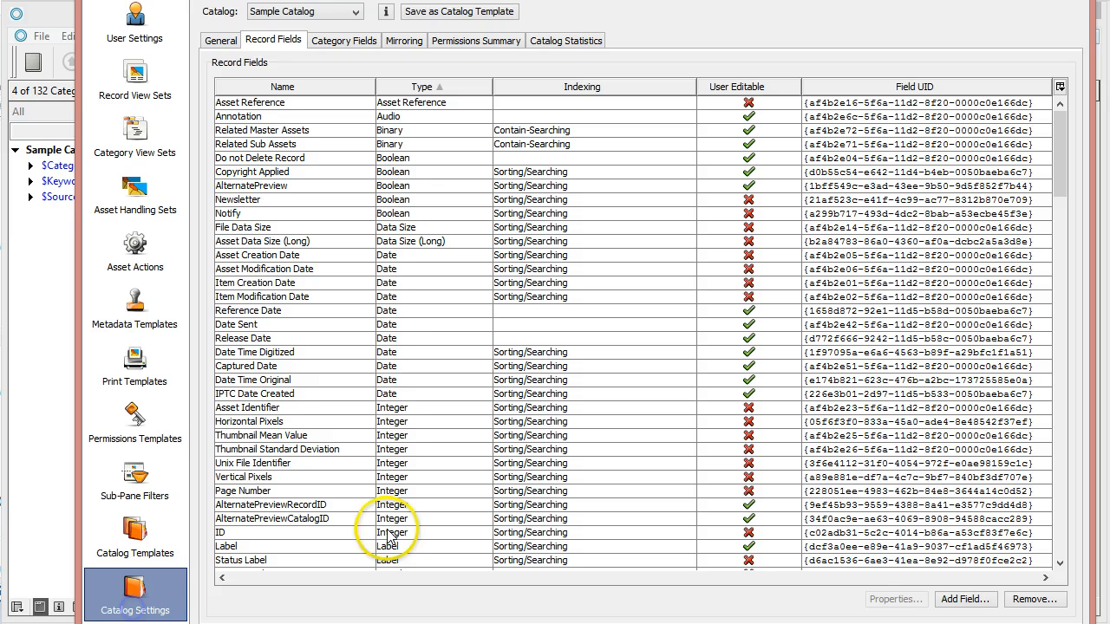
pyautogui.click(265, 255)
pyautogui.write('e')
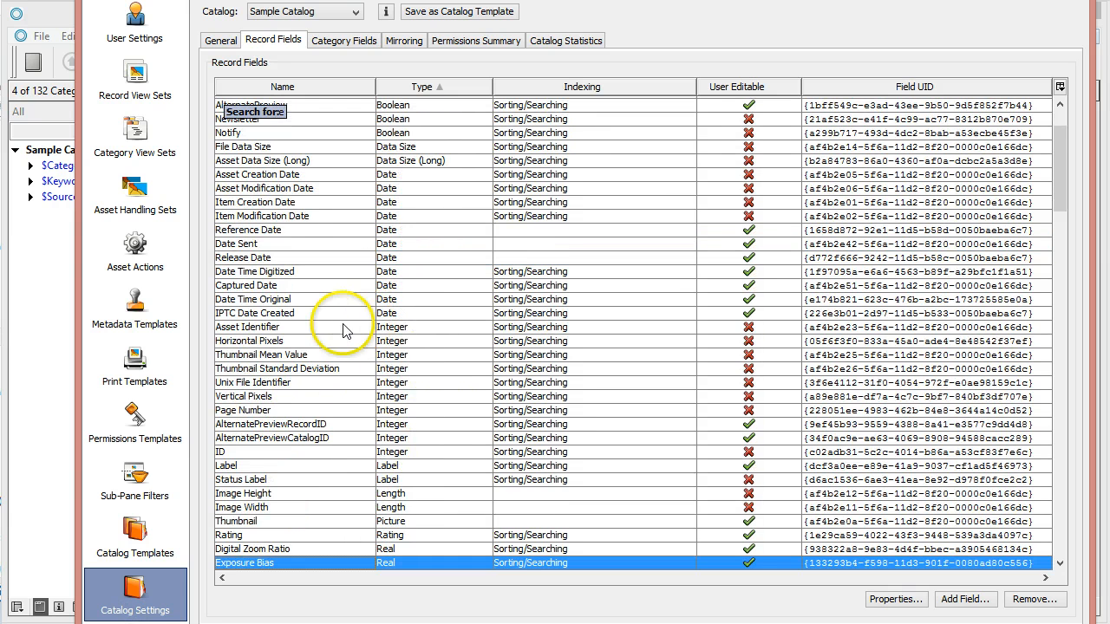
pyautogui.scroll(-2, 329, 286)
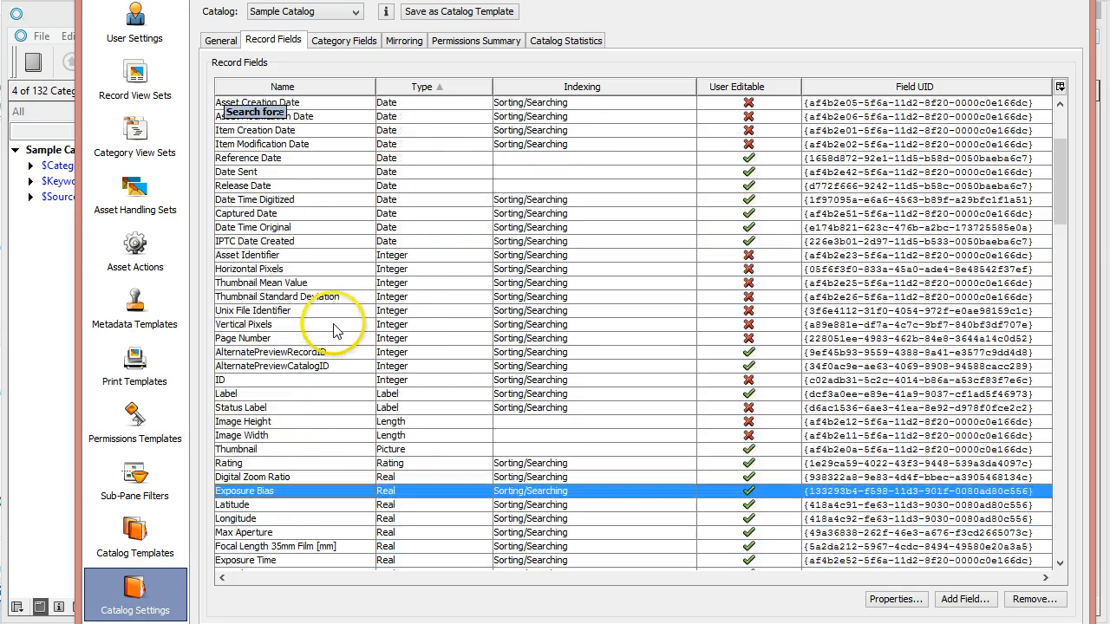
pyautogui.click(281, 87)
pyautogui.click(247, 455)
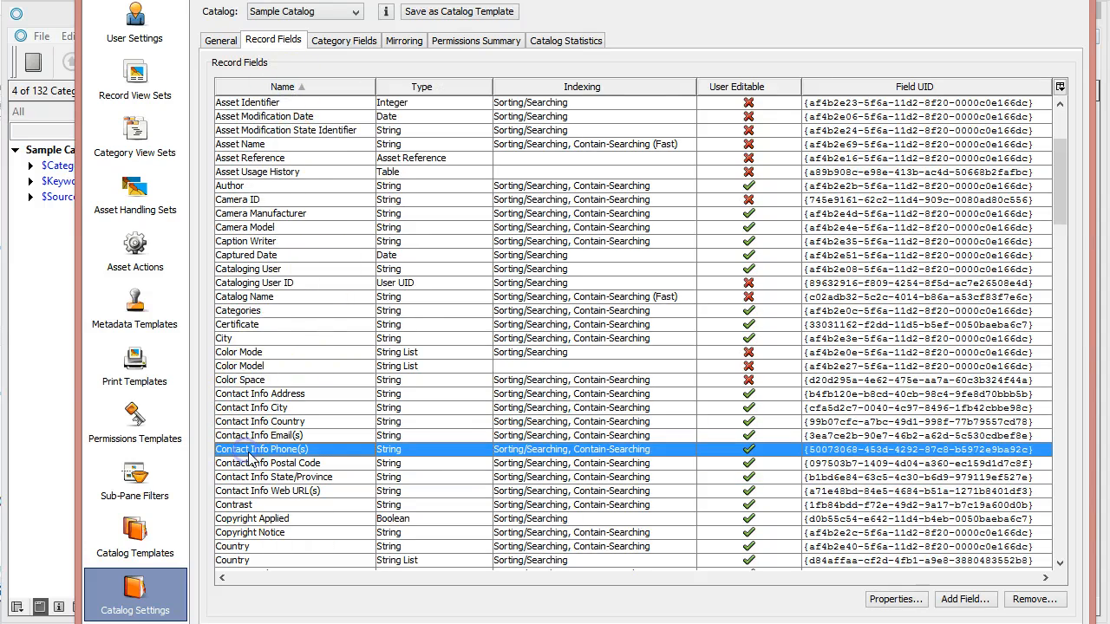
pyautogui.write('e')
pyautogui.scroll(-3, 257, 479)
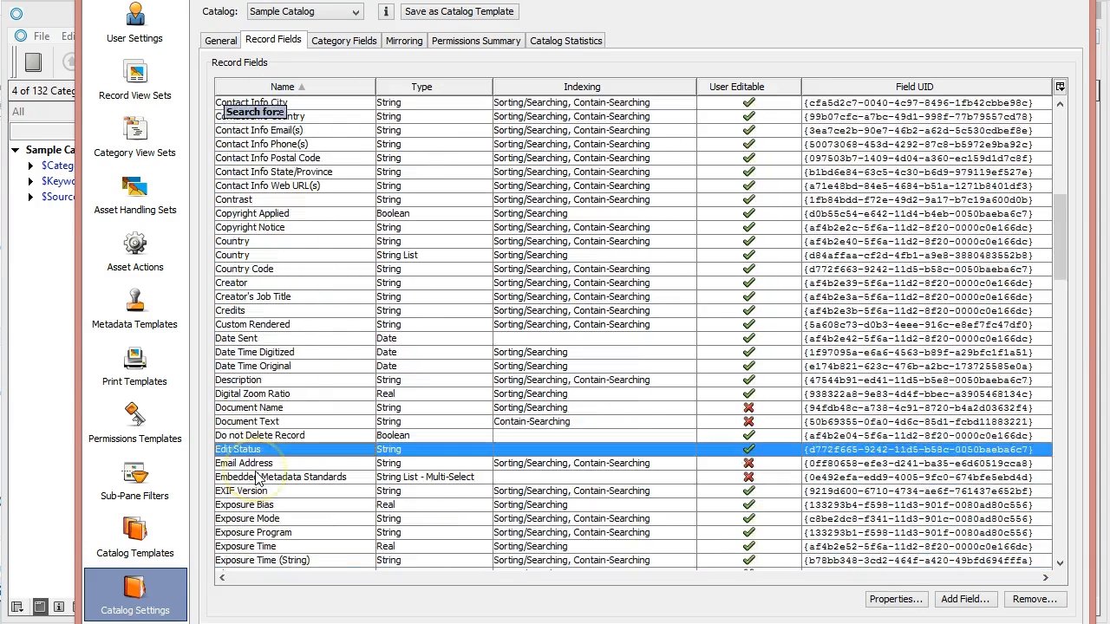
pyautogui.click(256, 463)
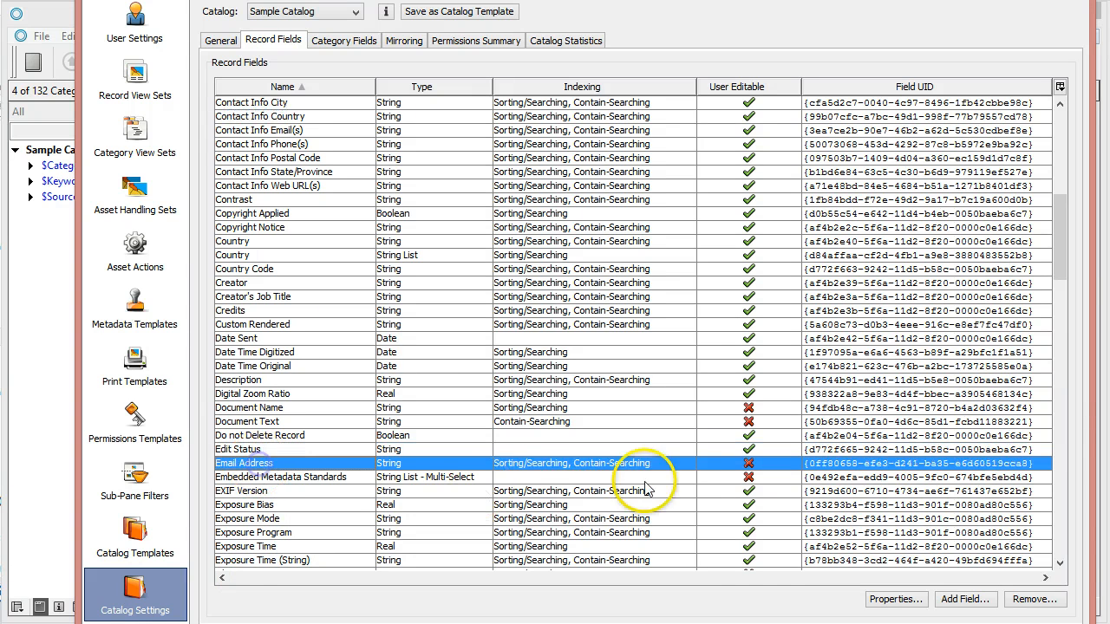
pyautogui.rightClick(722, 467)
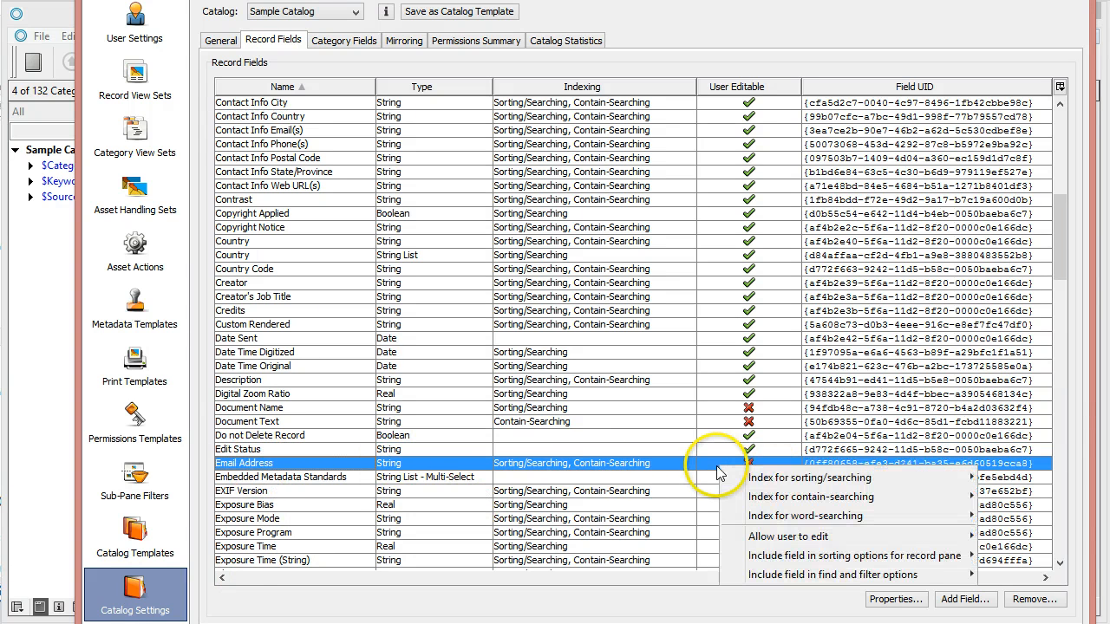
pyautogui.moveTo(752, 536)
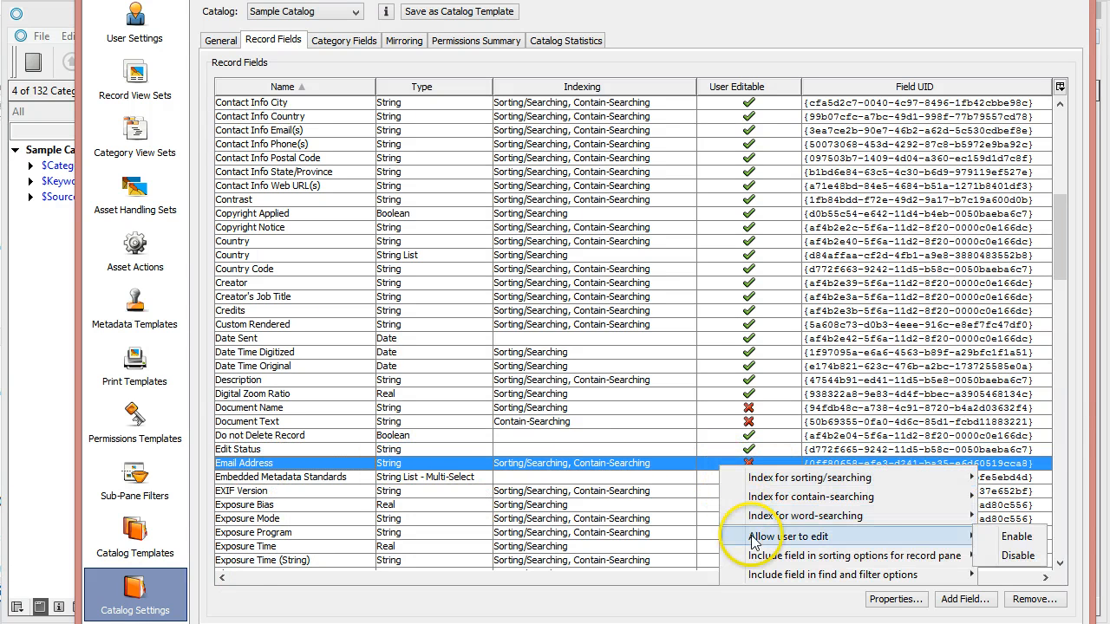
pyautogui.click(1017, 537)
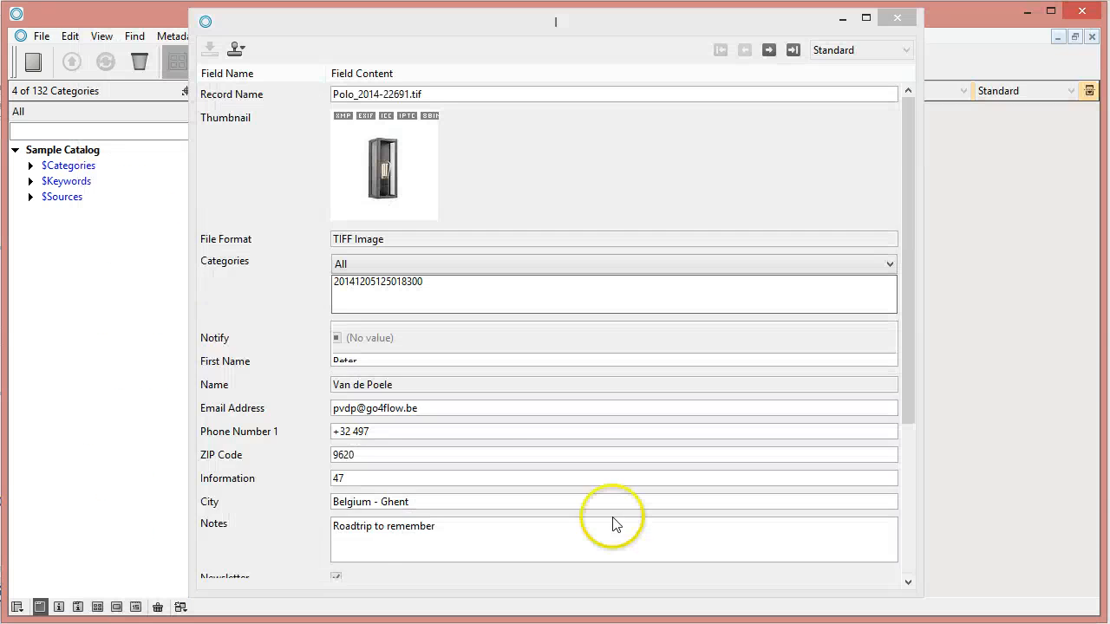
# - Replace the e-mail address with the local test address in both uploaded records, saving each
pyautogui.moveTo(908, 357); pyautogui.dragTo(913, 531)
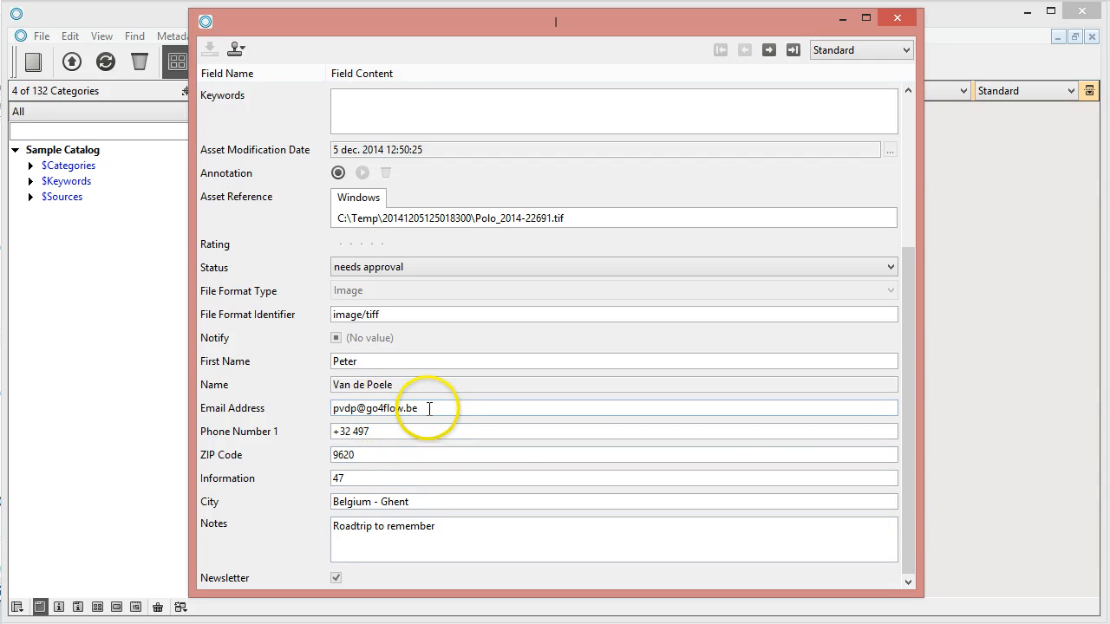
pyautogui.moveTo(425, 408); pyautogui.dragTo(239, 398)
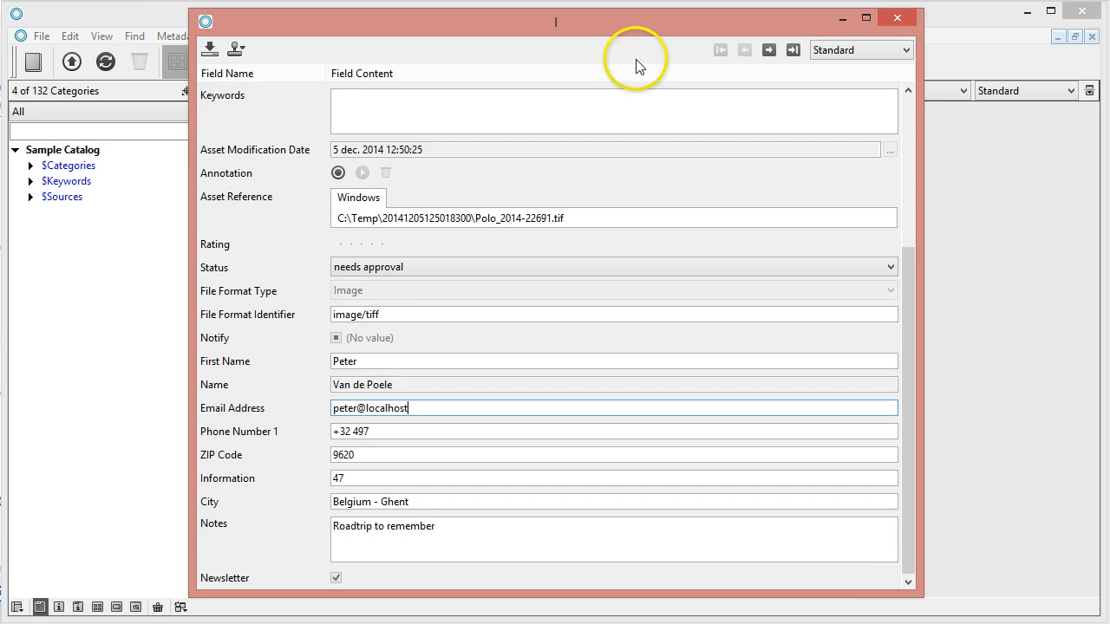
pyautogui.click(210, 50)
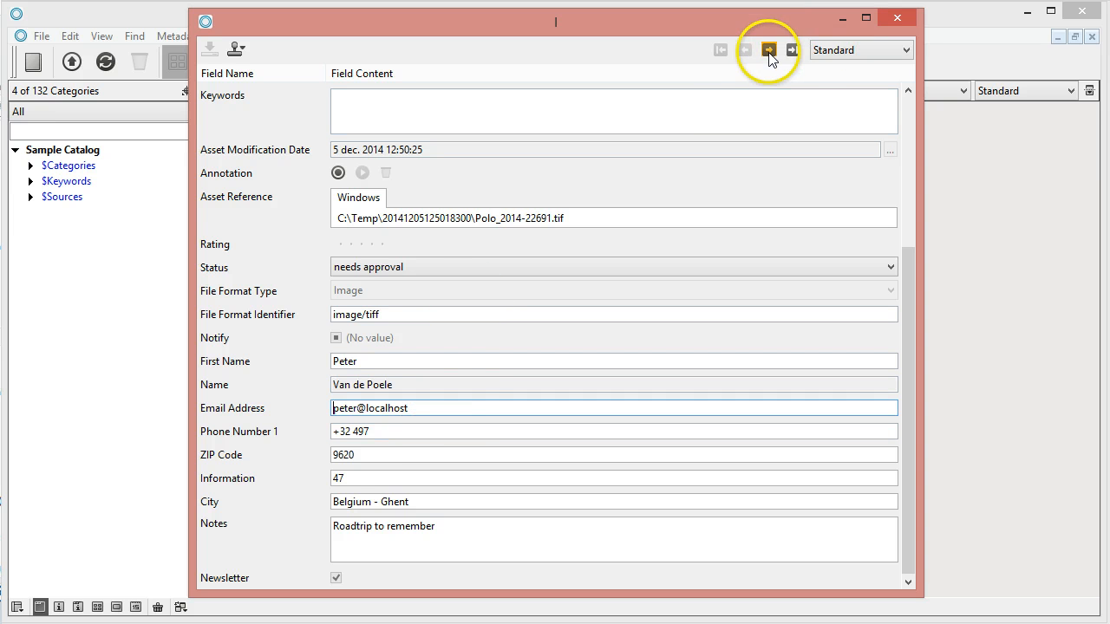
pyautogui.moveTo(414, 408); pyautogui.dragTo(230, 393)
pyautogui.hotkey('ctrl', 'c')
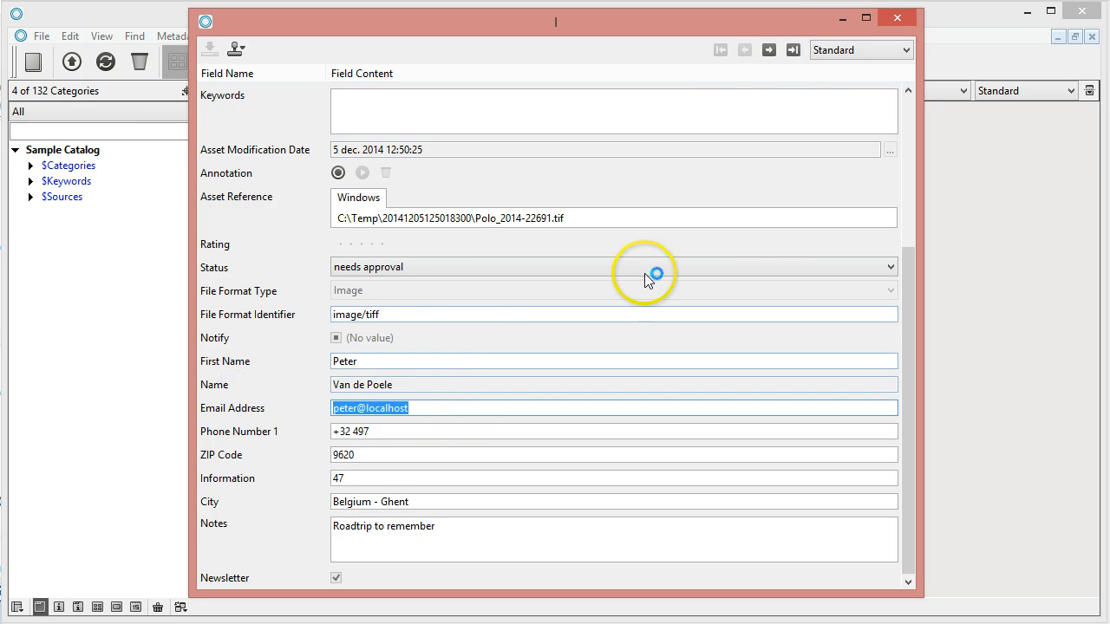
pyautogui.click(769, 49)
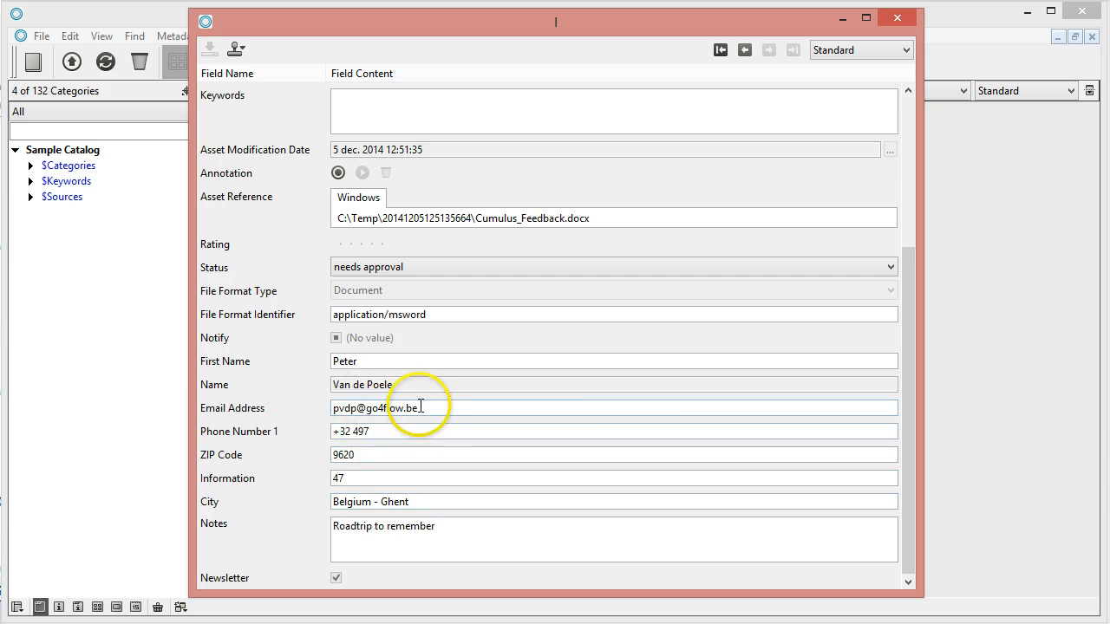
pyautogui.moveTo(421, 408); pyautogui.dragTo(313, 451)
pyautogui.hotkey('ctrl', 'v')
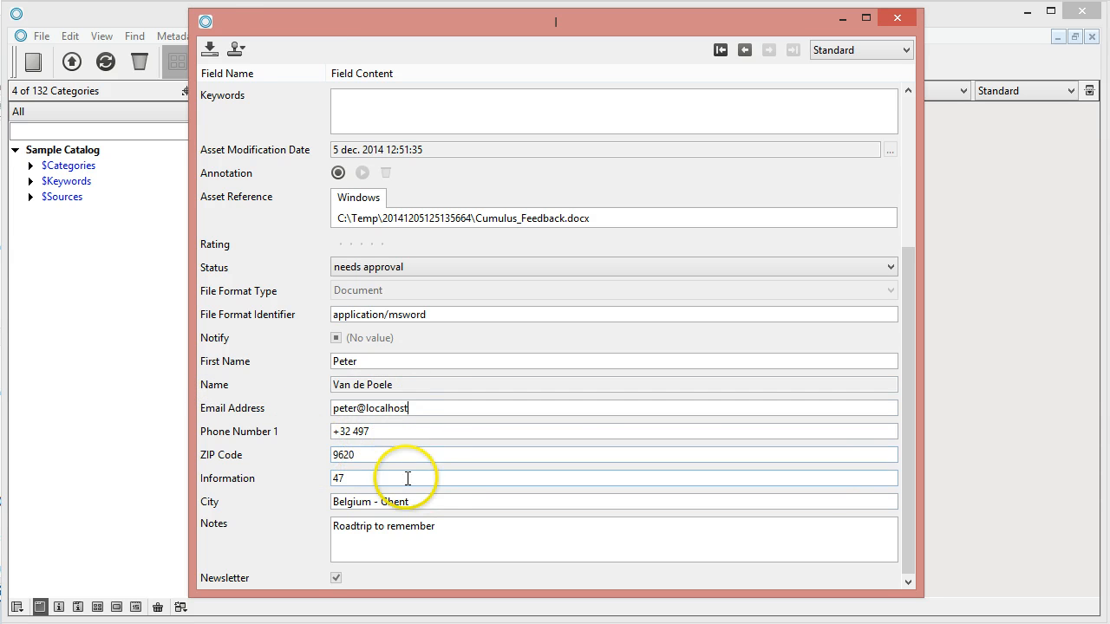
pyautogui.click(209, 49)
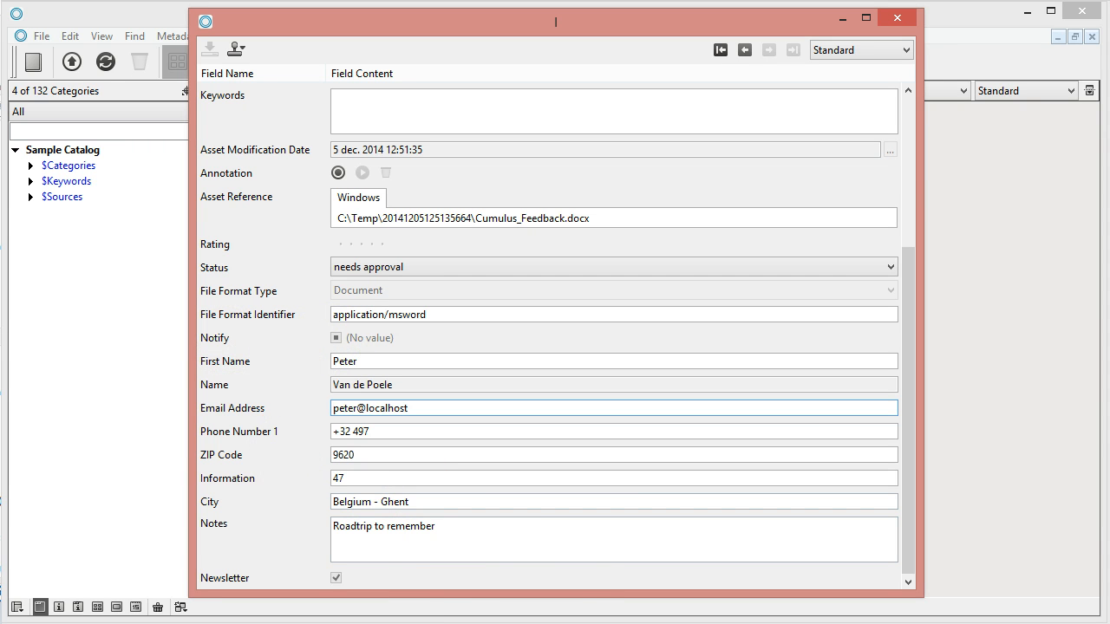
pyautogui.moveTo(501, 622)
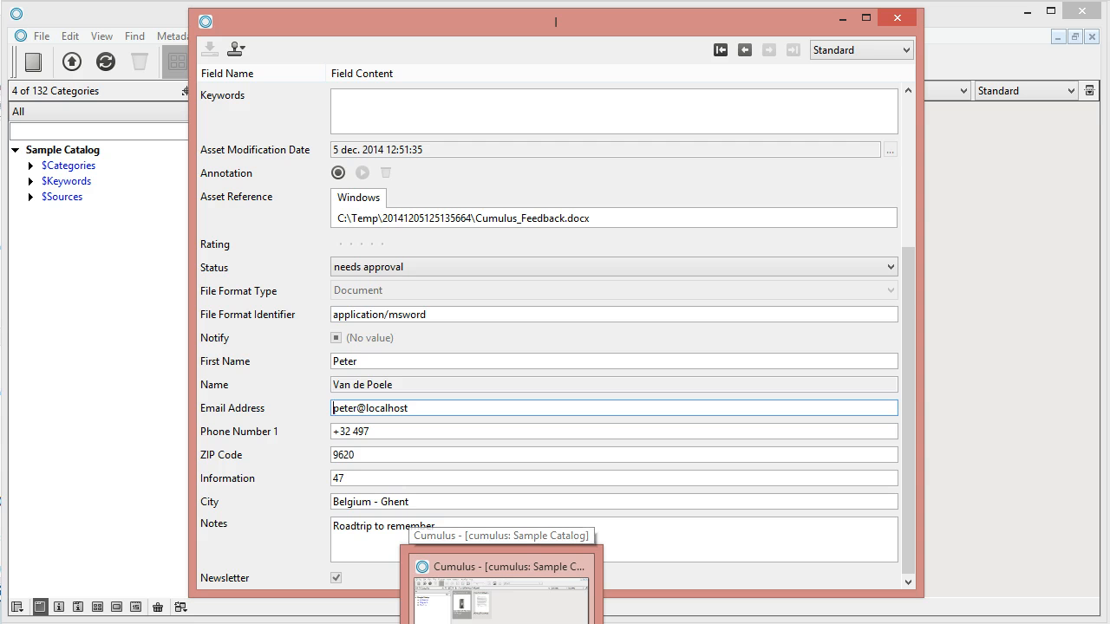
# - Add a cumulus-record > set-record-field-value action to the end of the workflow script
pyautogui.click(2, 623)
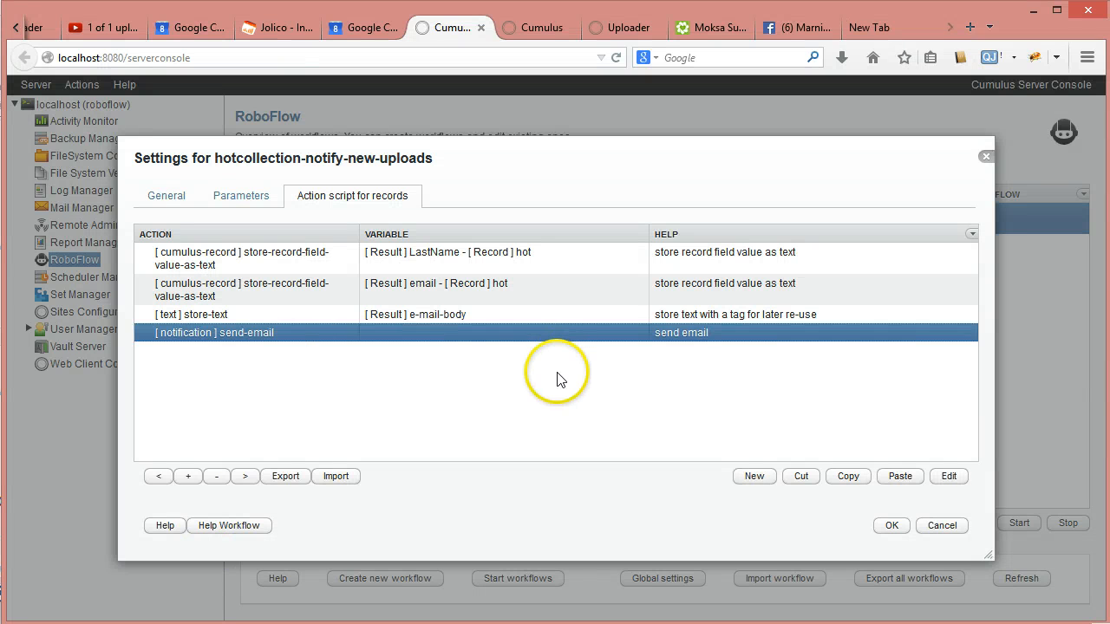
pyautogui.click(751, 478)
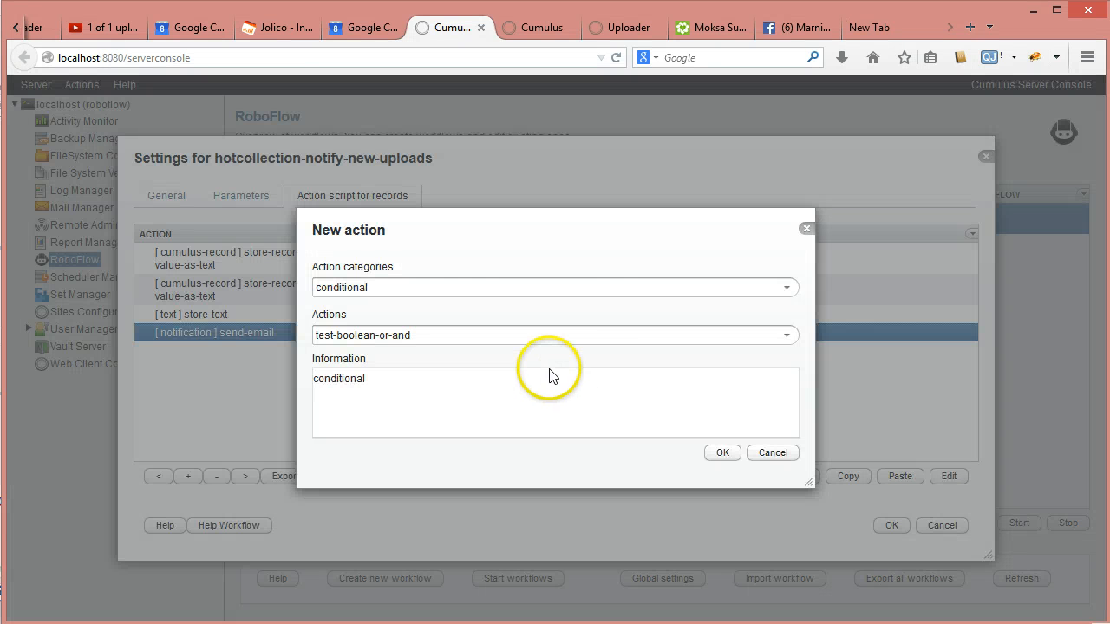
pyautogui.click(785, 289)
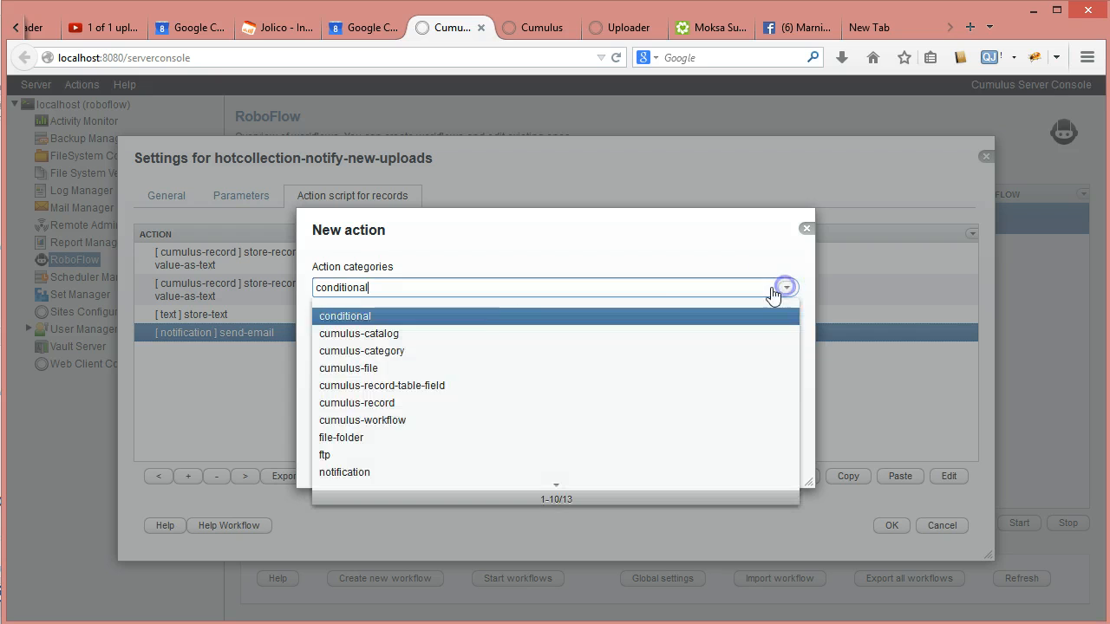
pyautogui.click(408, 409)
pyautogui.click(788, 336)
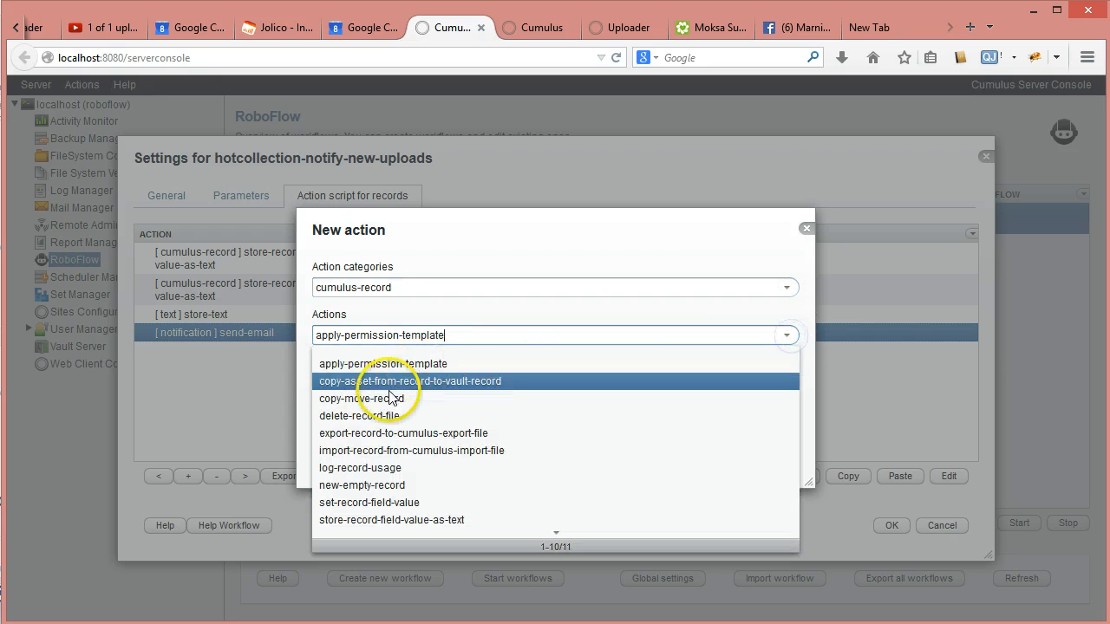
pyautogui.click(362, 506)
pyautogui.click(715, 458)
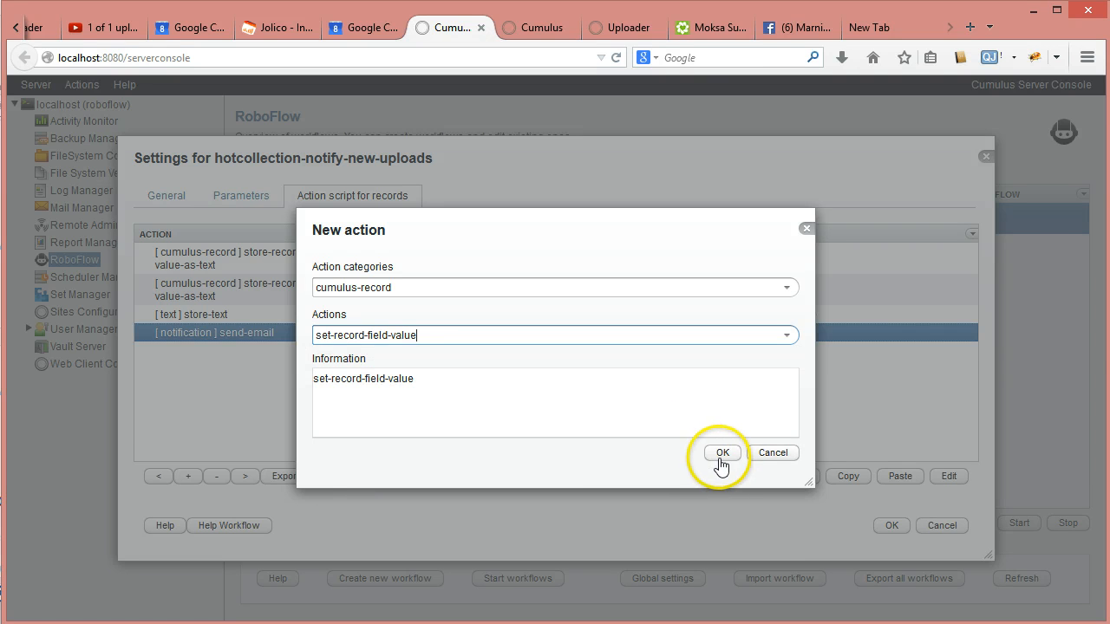
# - Point the action at record variable hot and field name Notify, and confirm
pyautogui.click(770, 269)
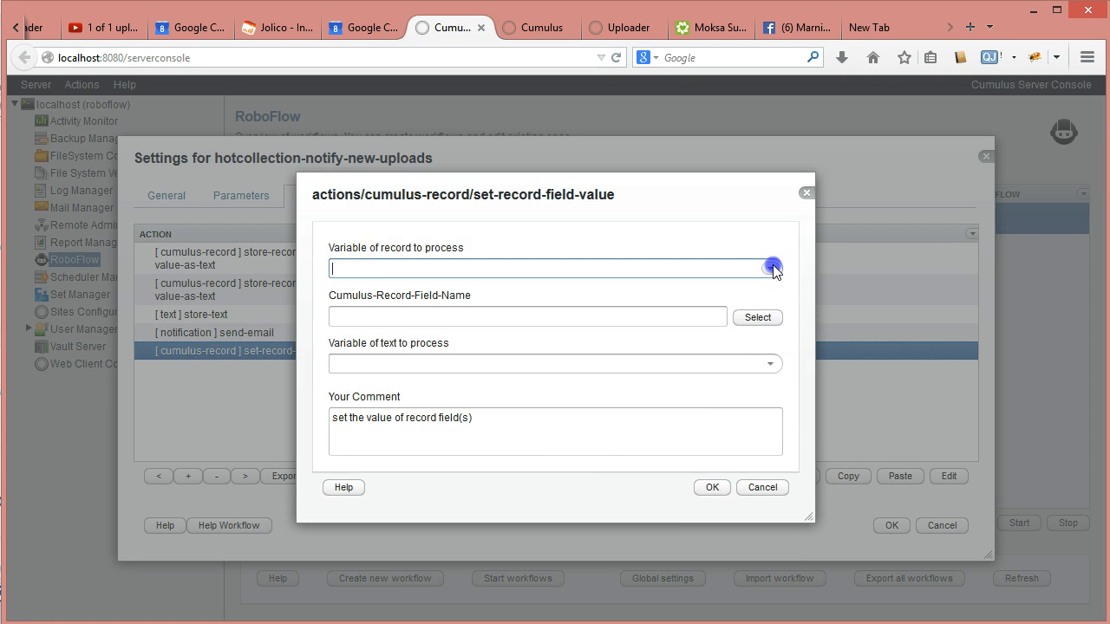
pyautogui.click(388, 308)
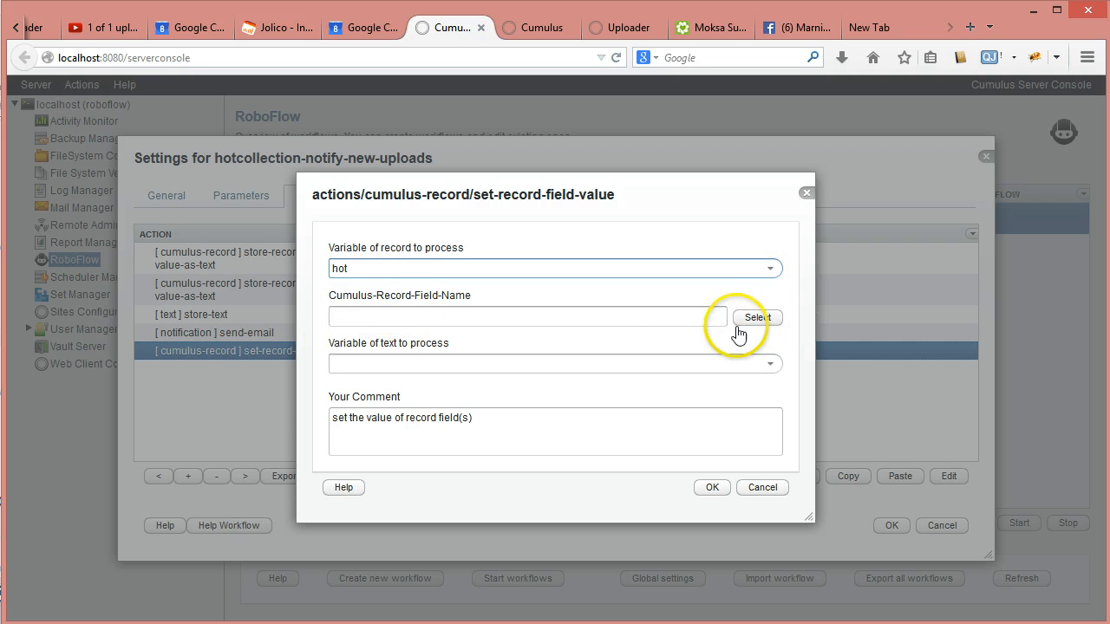
pyautogui.click(660, 316)
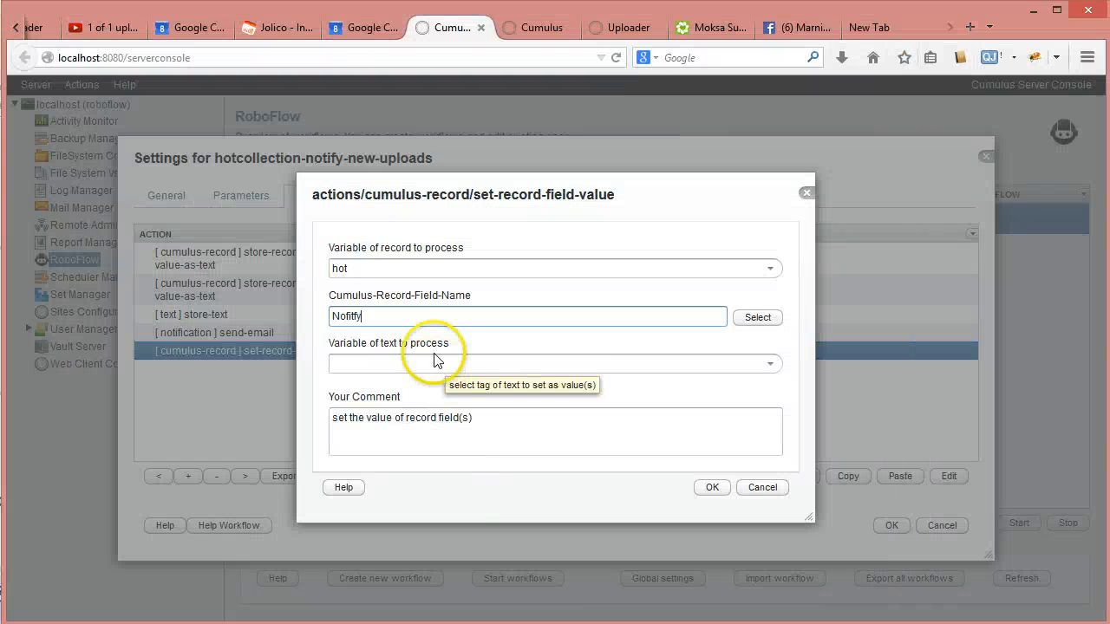
pyautogui.press('BackSpace')
pyautogui.press('BackSpace')
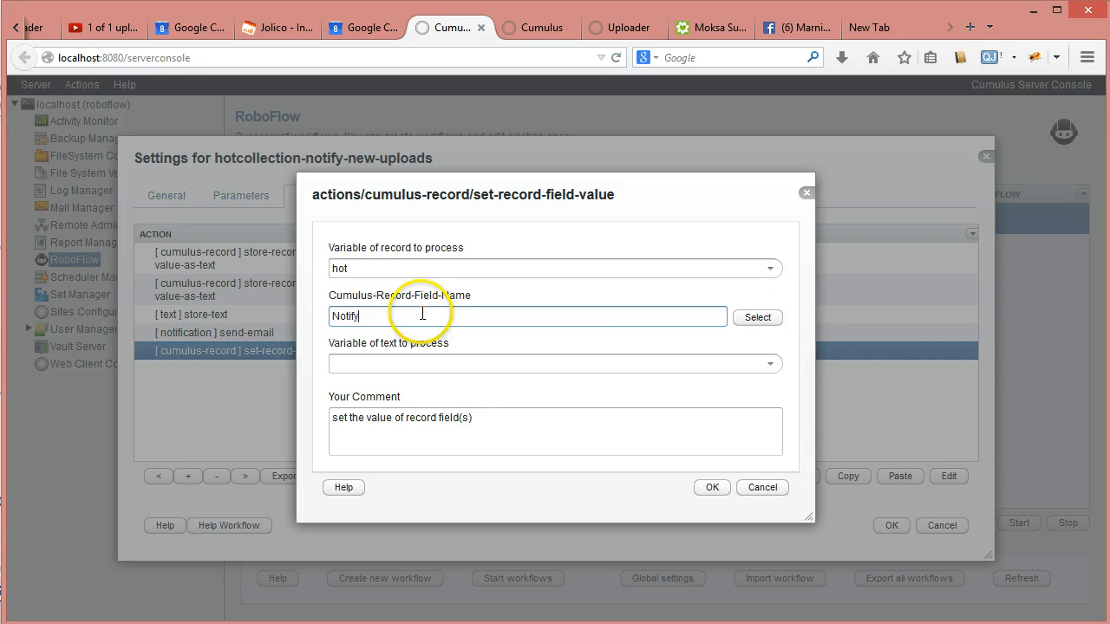
pyautogui.click(771, 363)
pyautogui.click(771, 363)
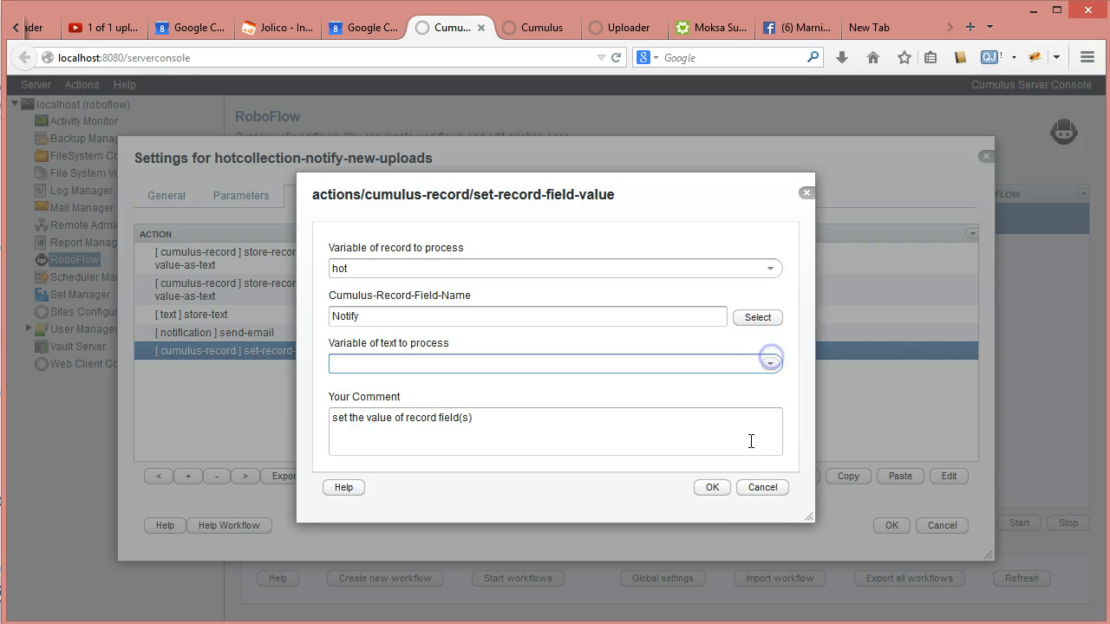
pyautogui.click(711, 488)
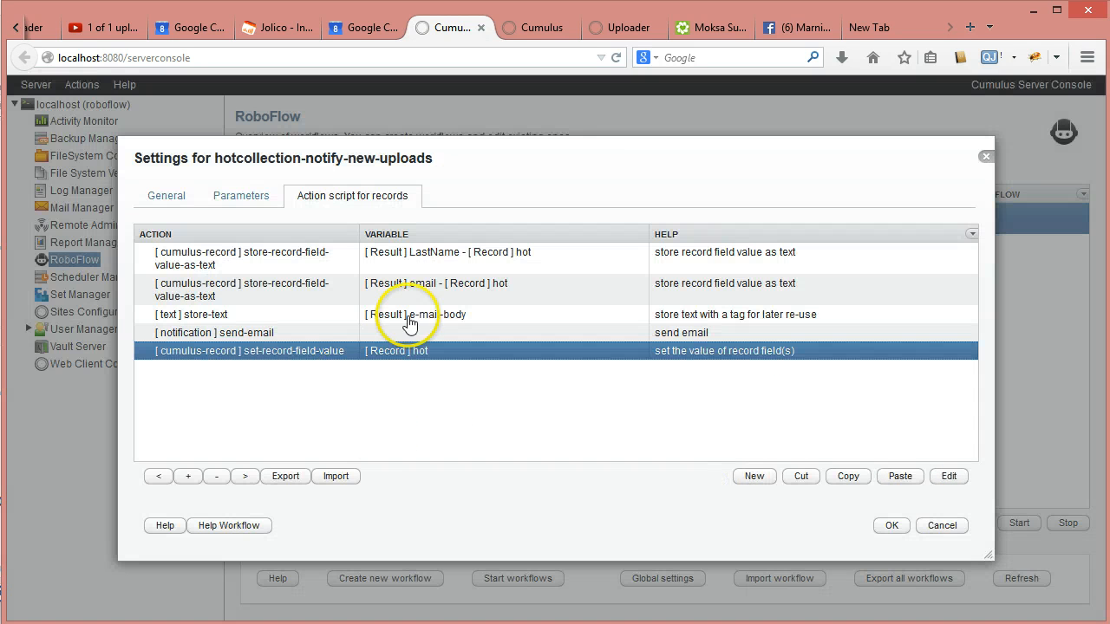
# - Copy the store-text step below send-email, storing 'true' in output variable notify-true
pyautogui.click(308, 315)
pyautogui.click(845, 480)
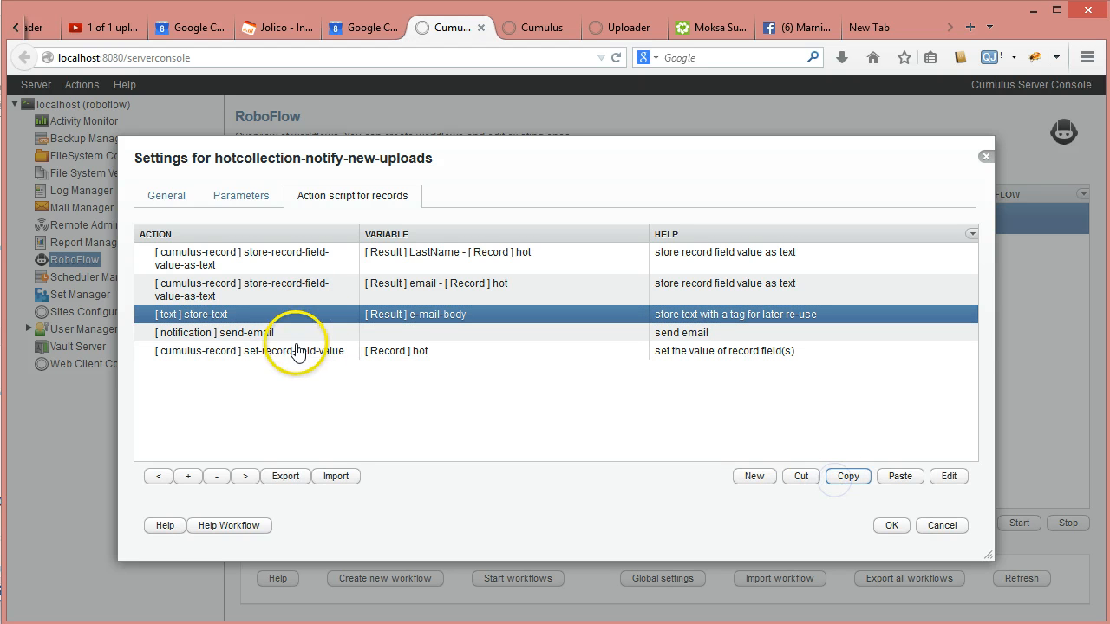
pyautogui.click(260, 335)
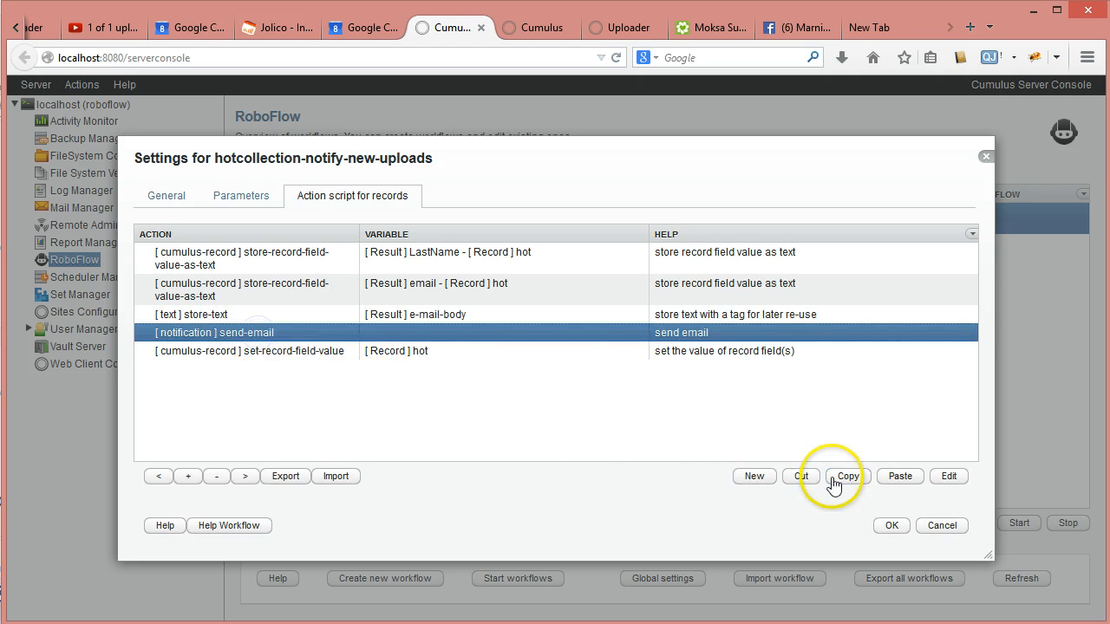
pyautogui.click(898, 480)
pyautogui.doubleClick(420, 358)
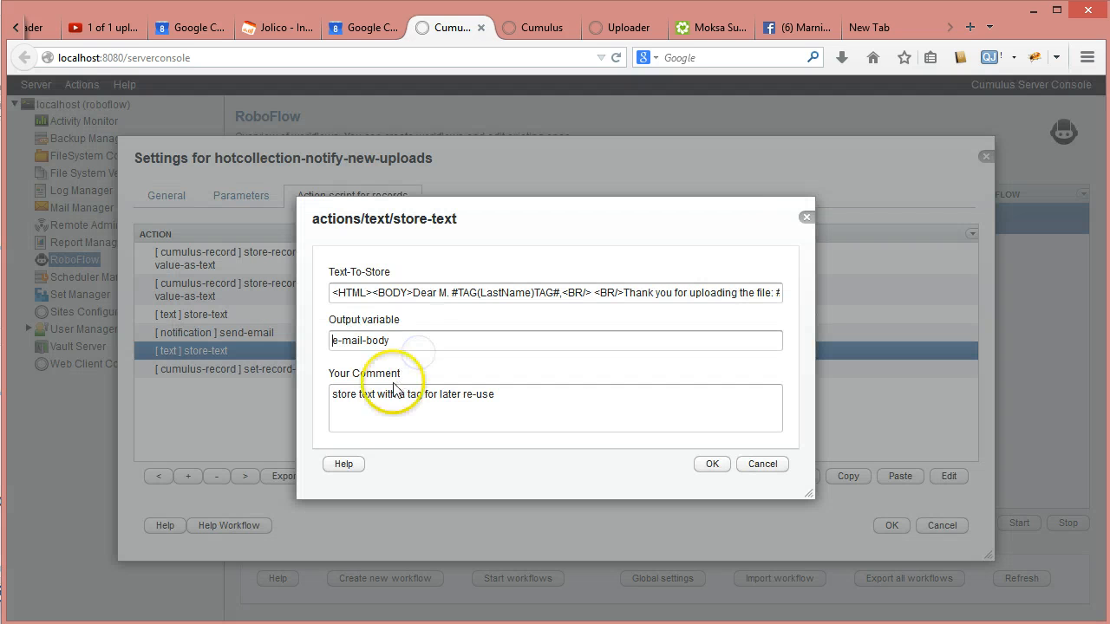
pyautogui.click(345, 293)
pyautogui.hotkey('ctrl', 'a')
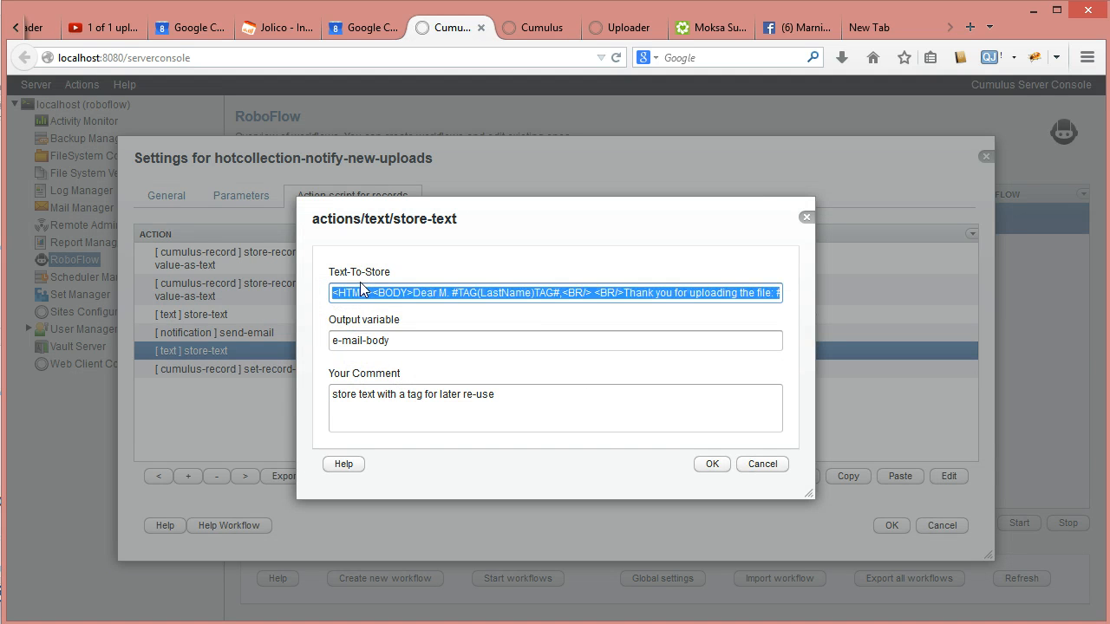
pyautogui.press('BackSpace')
pyautogui.write('tr')
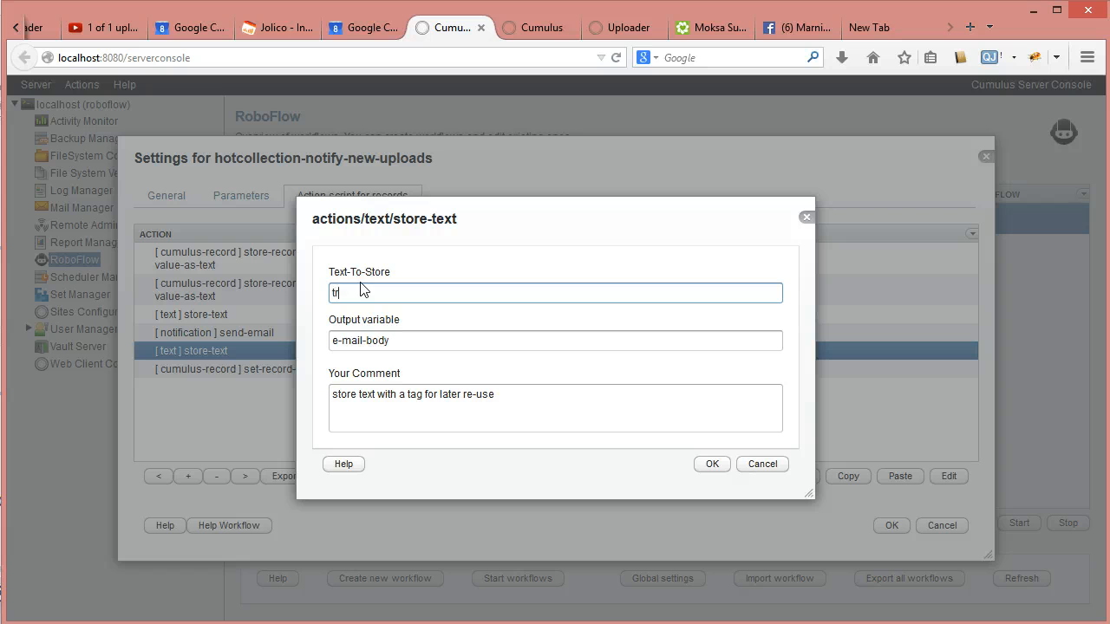
pyautogui.write('ue')
pyautogui.moveTo(373, 341); pyautogui.dragTo(393, 342)
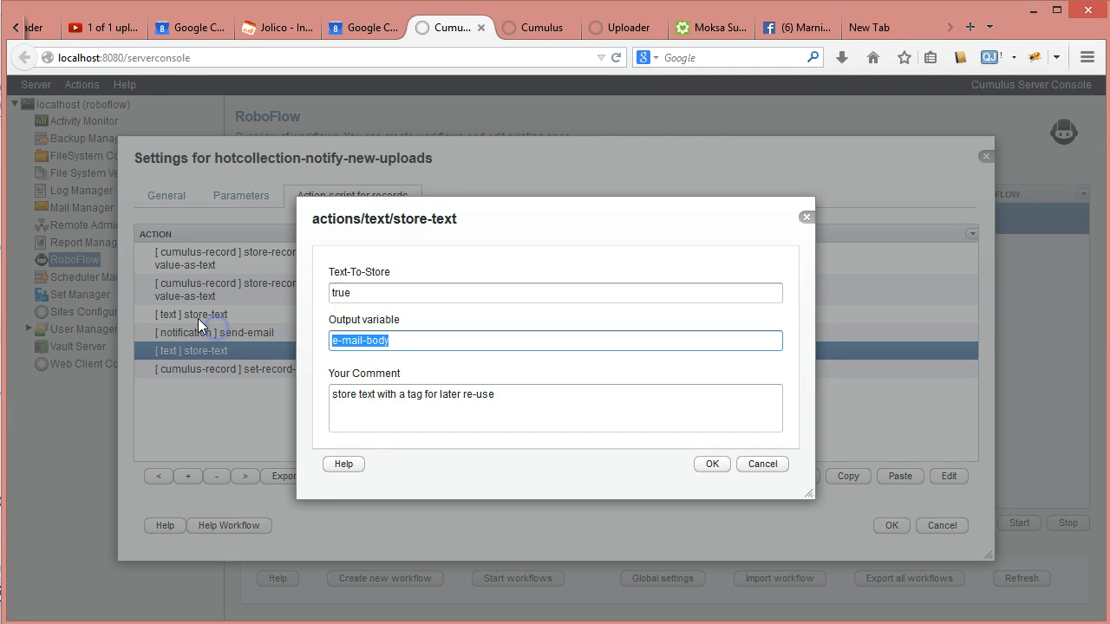
pyautogui.write('notify-true')
pyautogui.click(713, 464)
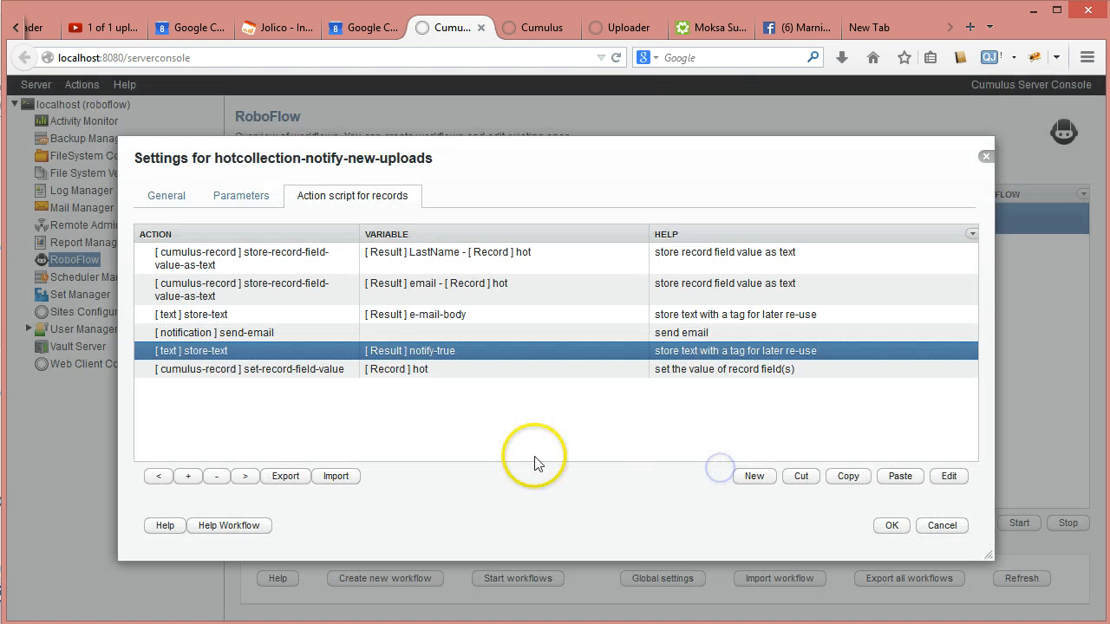
# - Set the Notify field value to the notify-true variable and review the action
pyautogui.doubleClick(323, 373)
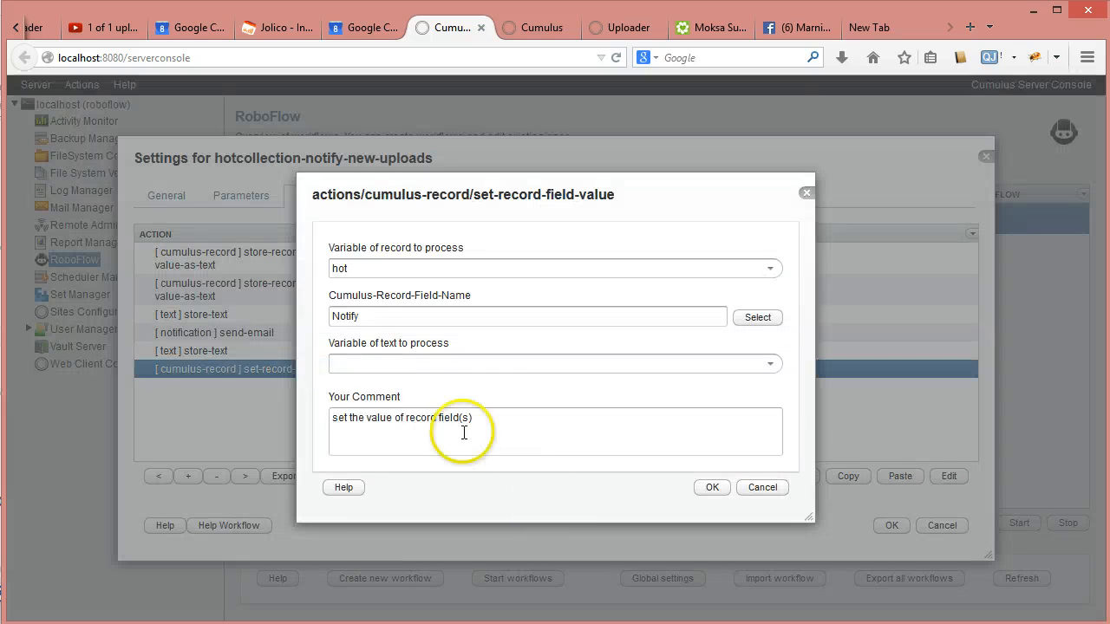
pyautogui.click(770, 363)
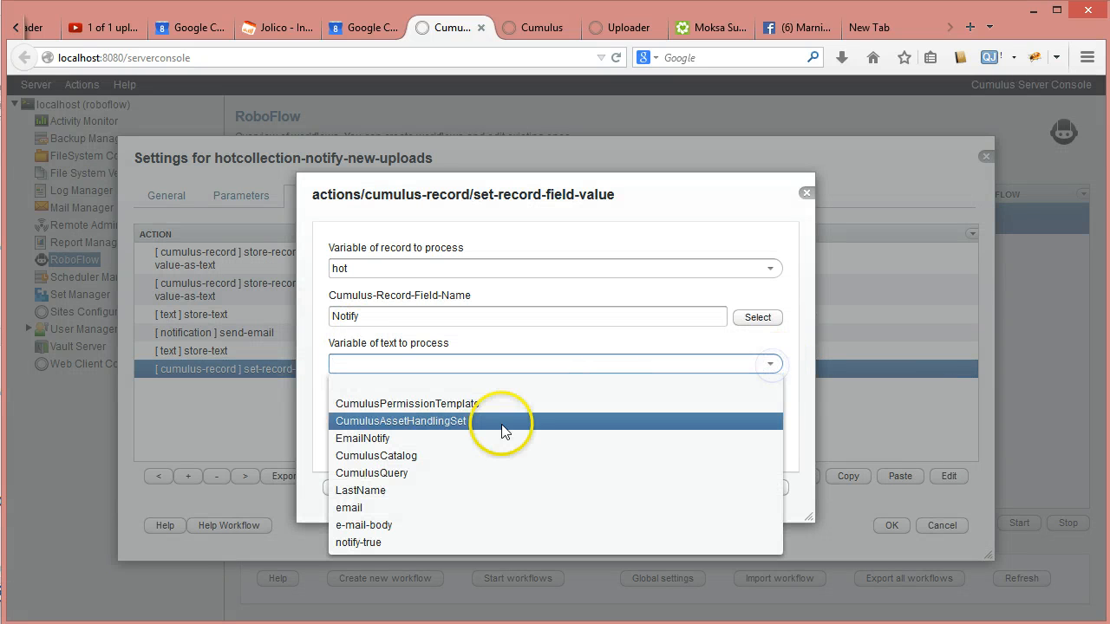
pyautogui.click(358, 542)
pyautogui.click(714, 487)
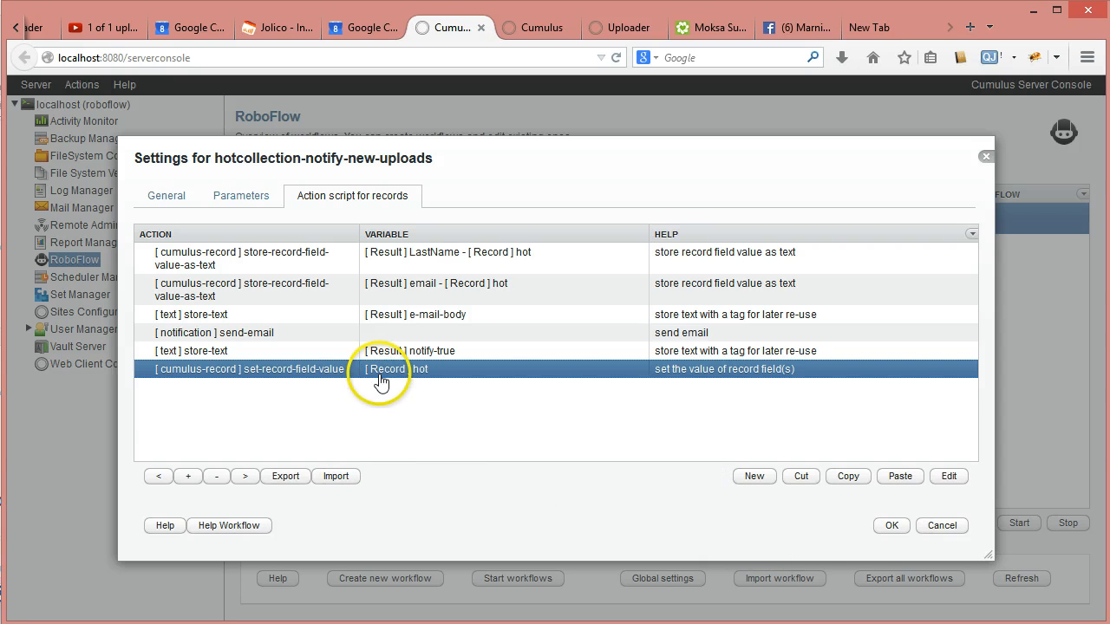
pyautogui.doubleClick(566, 375)
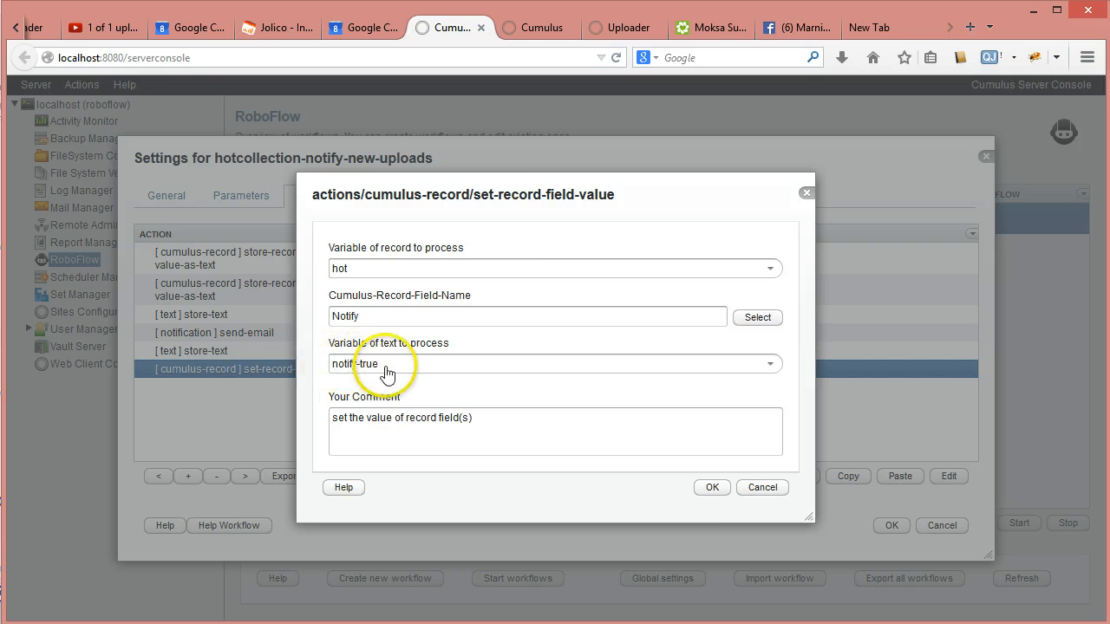
pyautogui.click(712, 487)
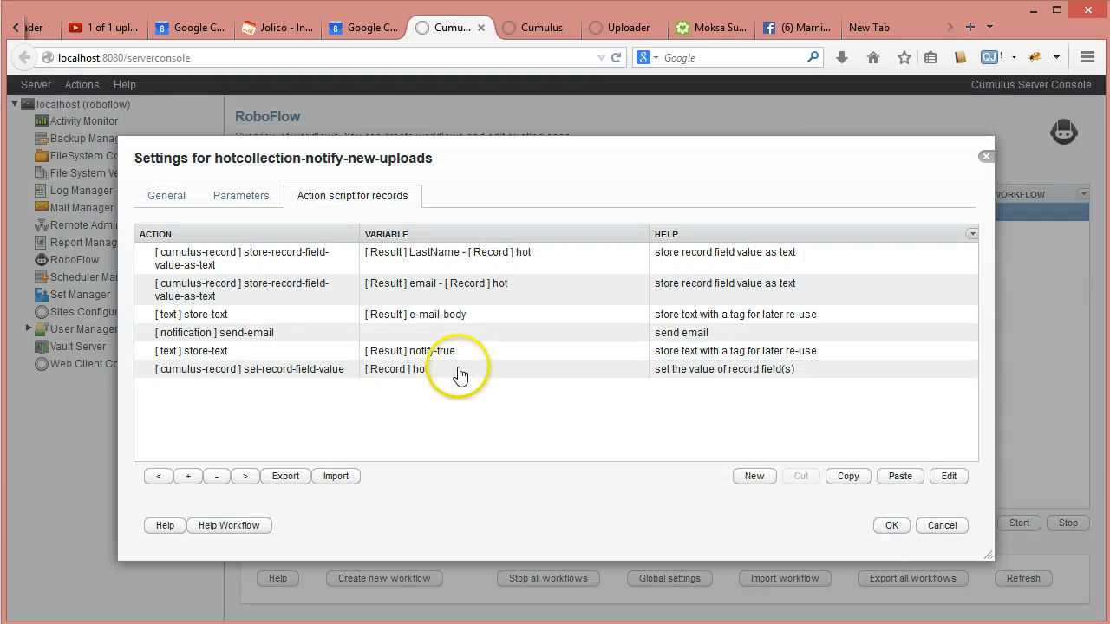
# - Duplicate the LastName action and change it to store hot's Record Name field into recname
pyautogui.click(303, 264)
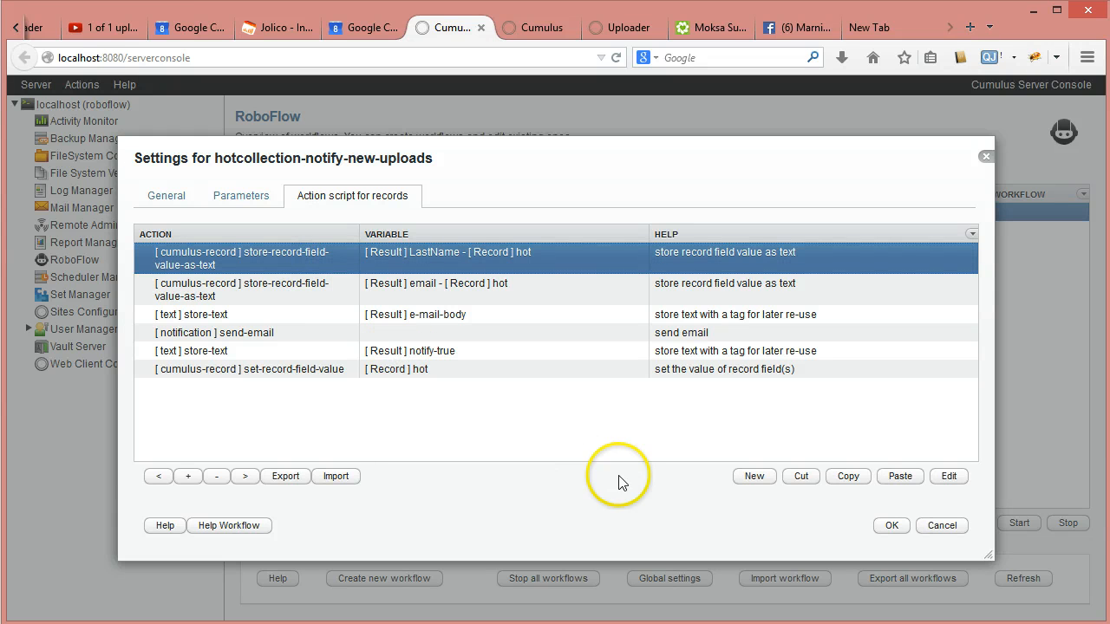
pyautogui.click(895, 482)
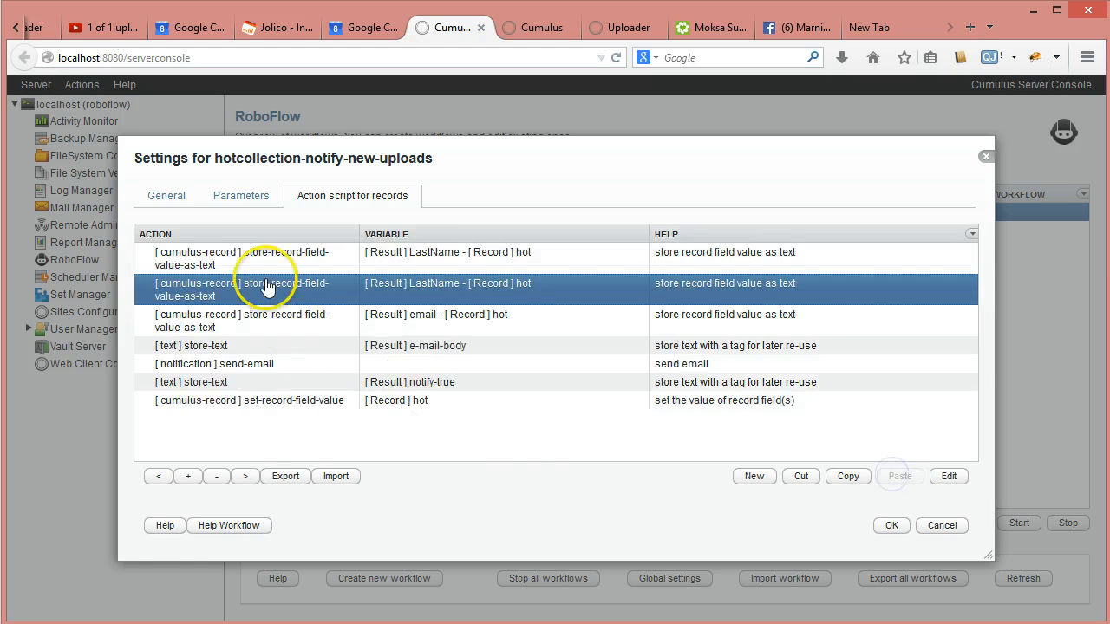
pyautogui.doubleClick(282, 256)
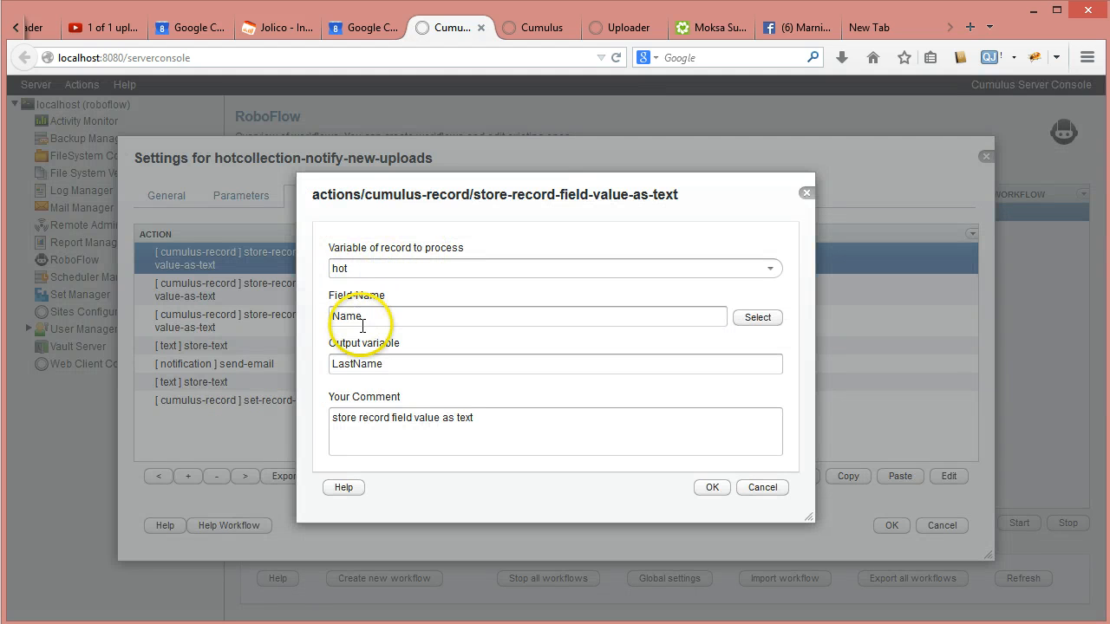
pyautogui.moveTo(363, 318); pyautogui.dragTo(254, 302)
pyautogui.write('Recoird')
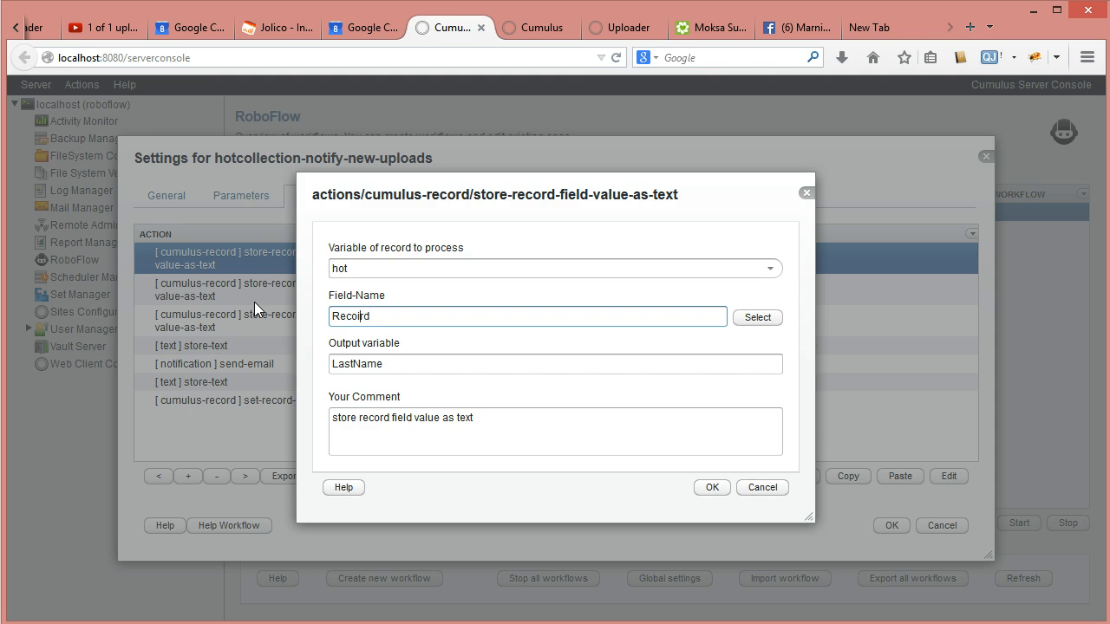
pyautogui.press('BackSpace')
pyautogui.press('Right')
pyautogui.press('Right')
pyautogui.write('Name')
pyautogui.click(386, 364)
pyautogui.write('recvname')
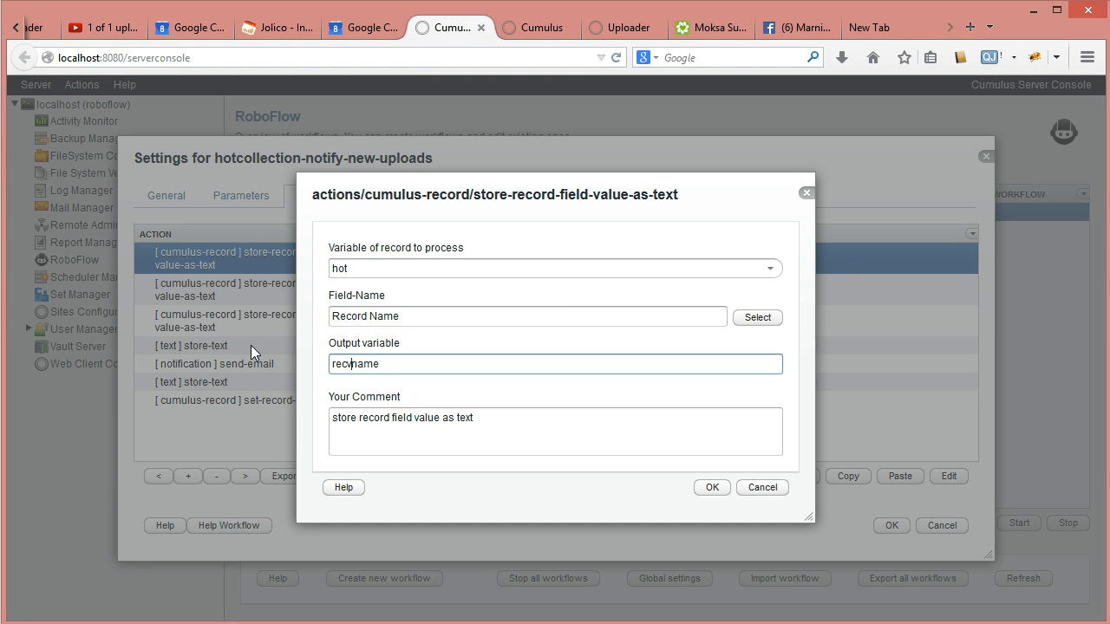
pyautogui.press('BackSpace')
pyautogui.hotkey('ctrl', 'a')
pyautogui.click(709, 487)
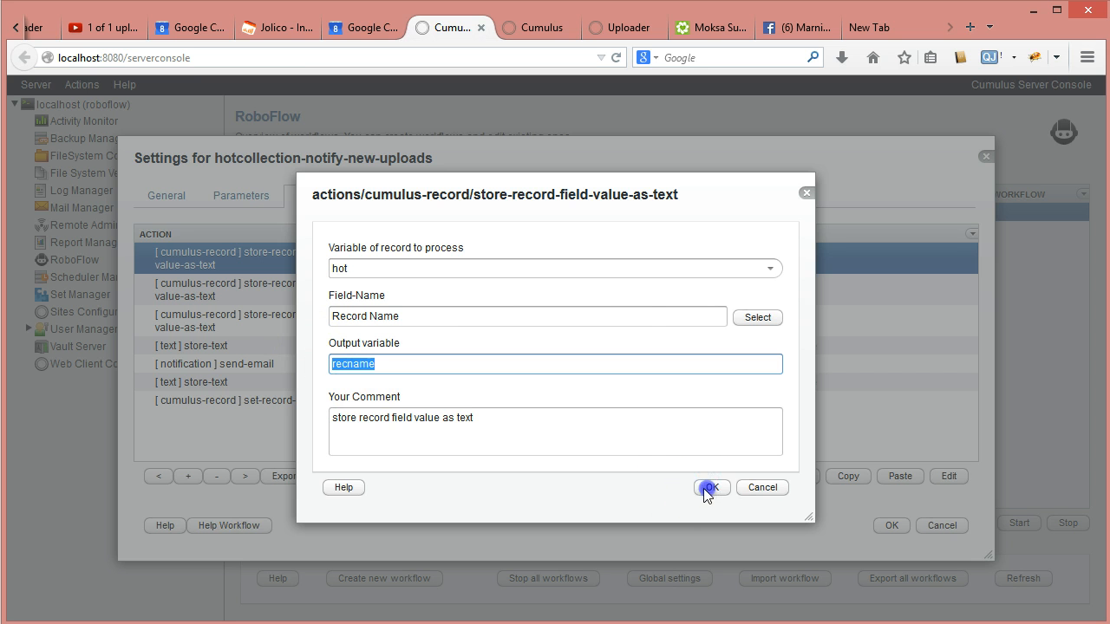
# - Change the e-mail body's file tag to #TAG(recname)TAG#, sign off 'Canto team', and save the workflow
pyautogui.doubleClick(433, 347)
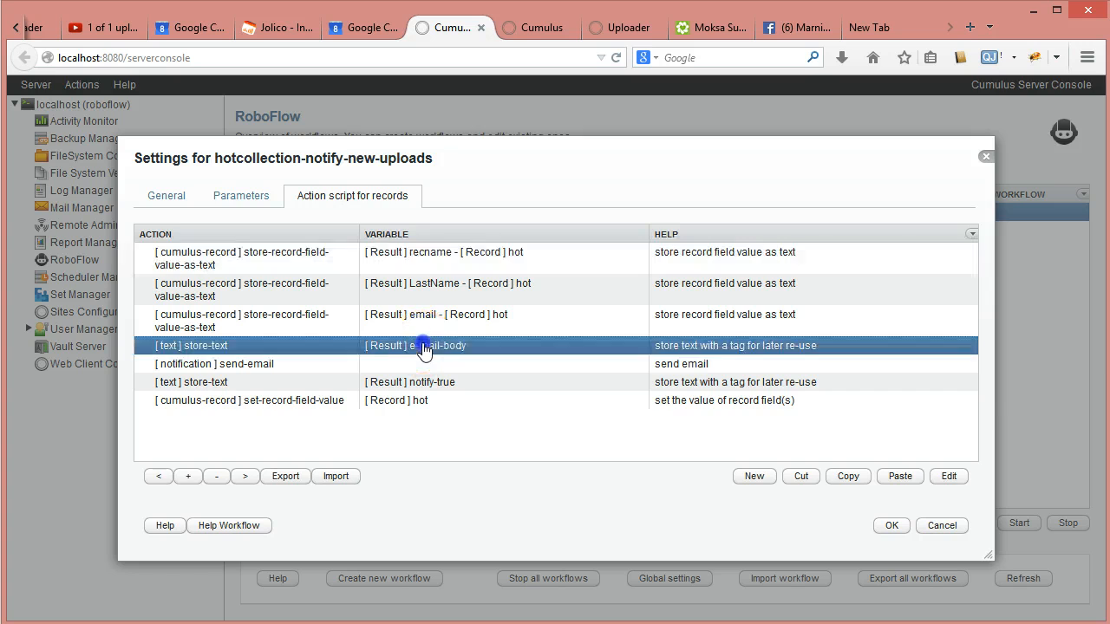
pyautogui.click(658, 292)
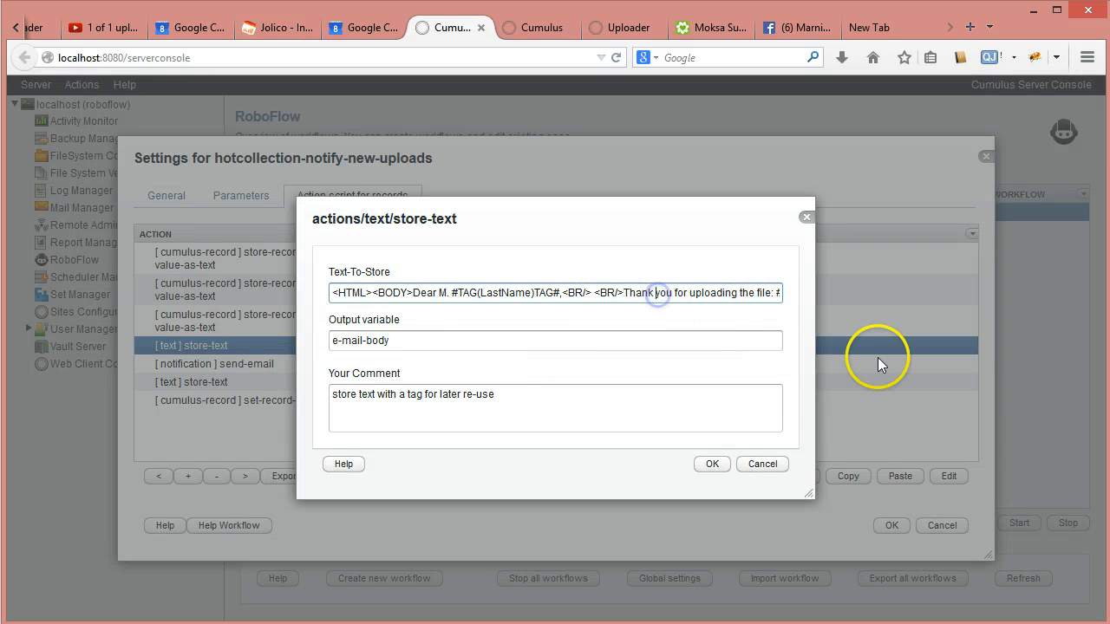
pyautogui.press('End')
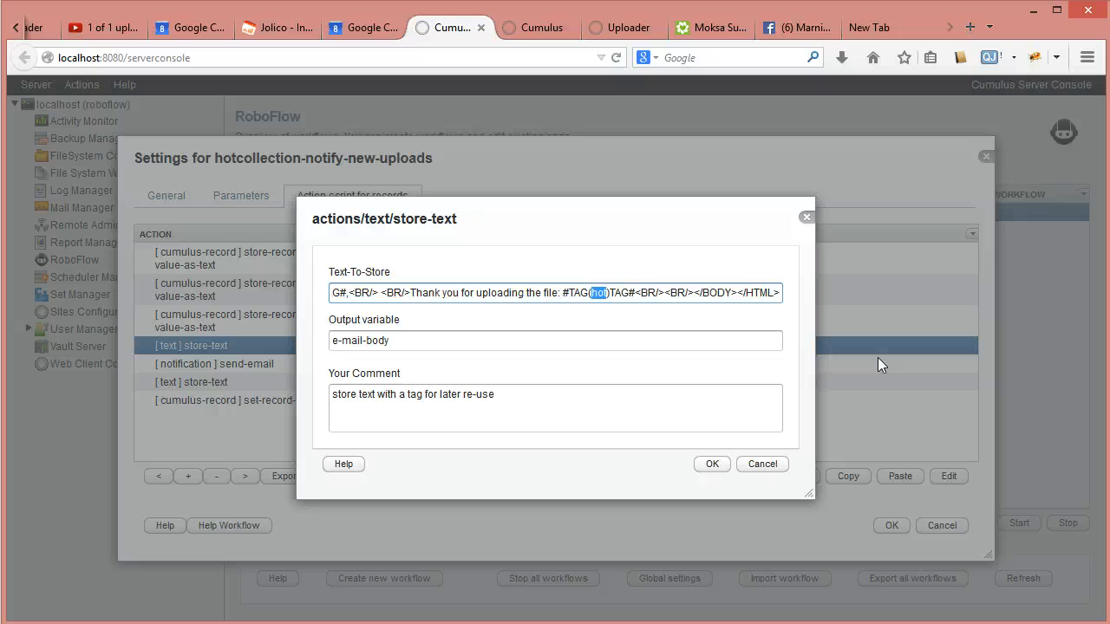
pyautogui.write('recname')
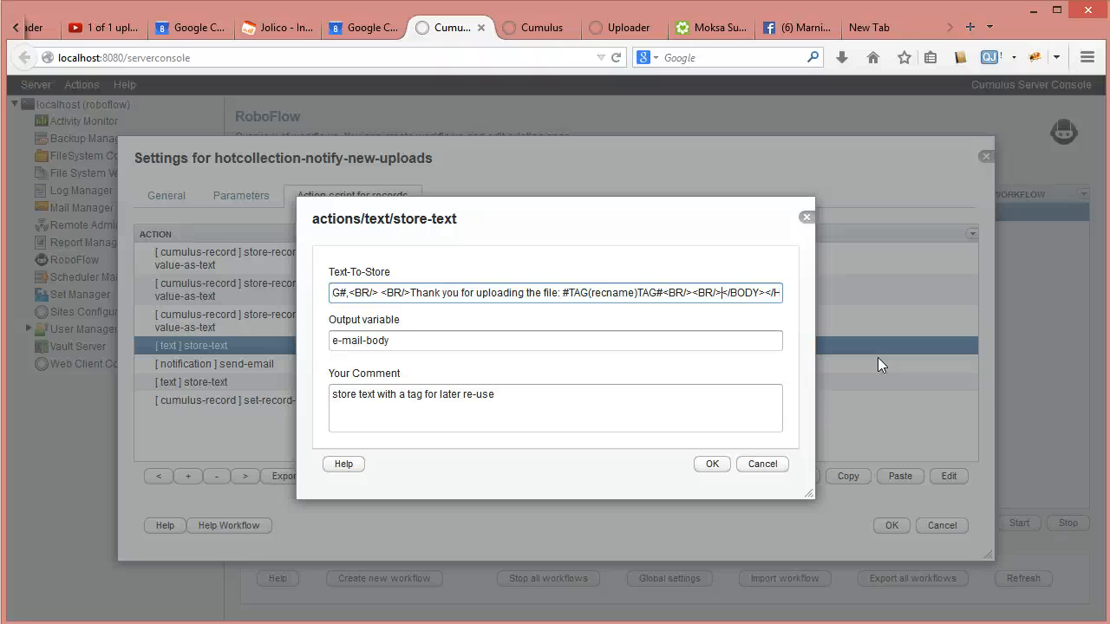
pyautogui.write('Canto team')
pyautogui.press('Right')
pyautogui.press('Right')
pyautogui.press('Right')
pyautogui.press('Right')
pyautogui.press('Right')
pyautogui.press('Right')
pyautogui.press('Right')
pyautogui.press('Right')
pyautogui.press('Right')
pyautogui.press('Right')
pyautogui.press('Right')
pyautogui.press('Right')
pyautogui.press('Right')
pyautogui.press('Right')
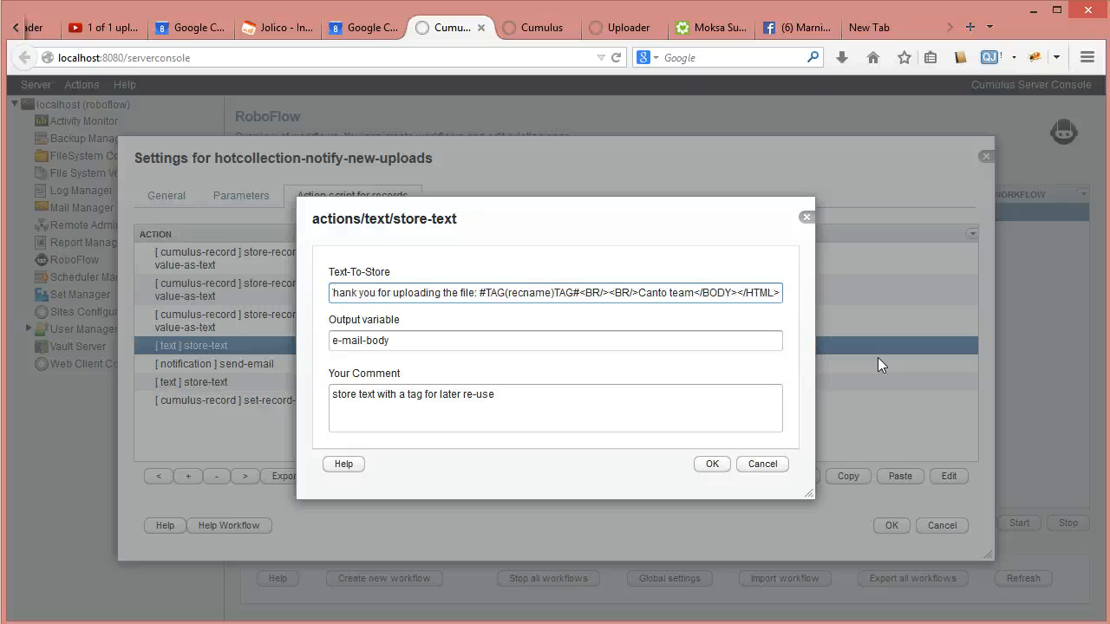
pyautogui.click(712, 466)
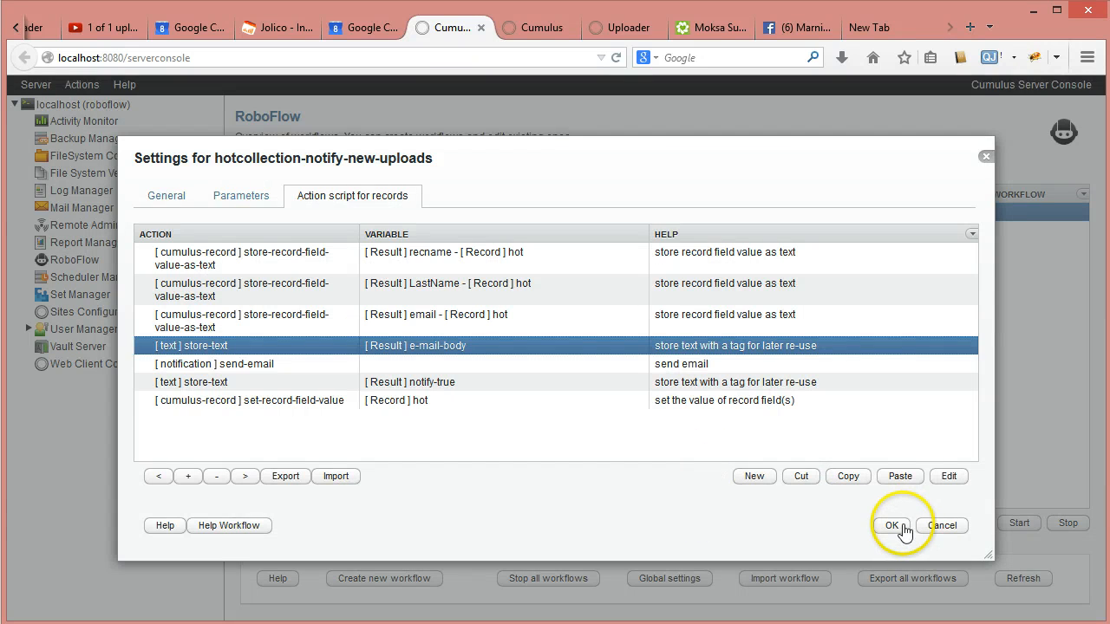
pyautogui.click(894, 526)
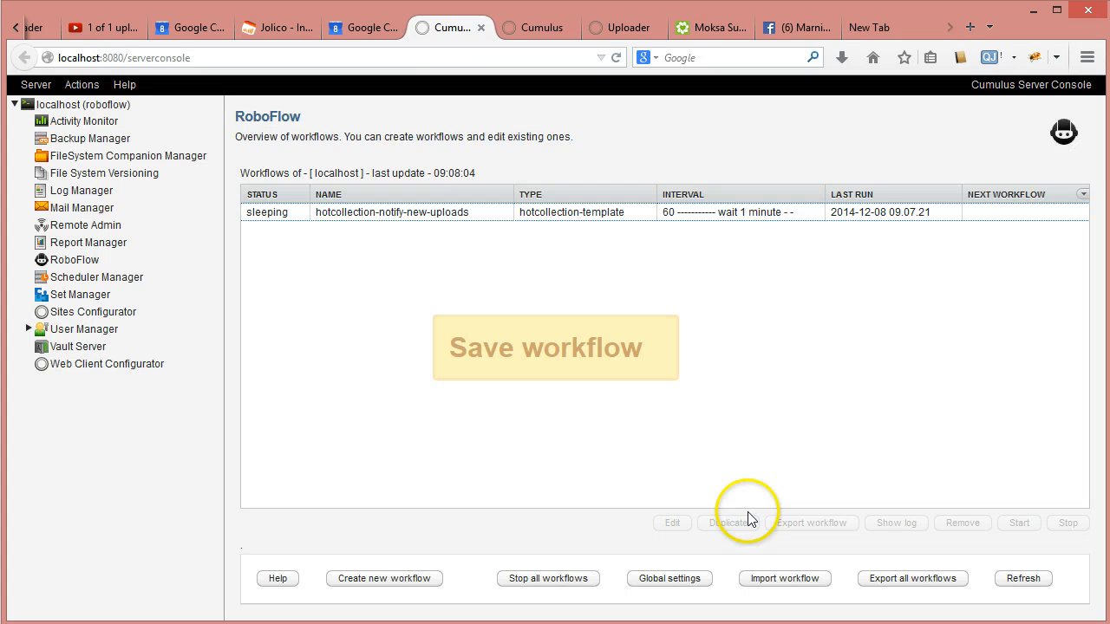
# - Review the hotcollection-notify-new-uploads status log, refresh it twice, and close it
pyautogui.click(469, 215)
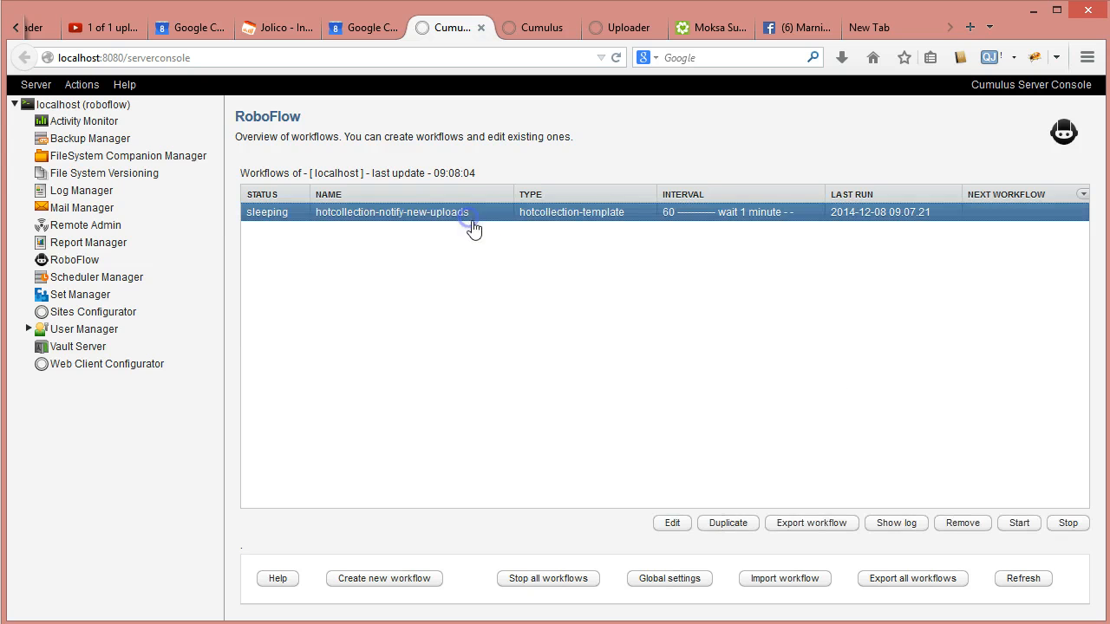
pyautogui.click(894, 523)
pyautogui.moveTo(940, 320); pyautogui.dragTo(942, 533)
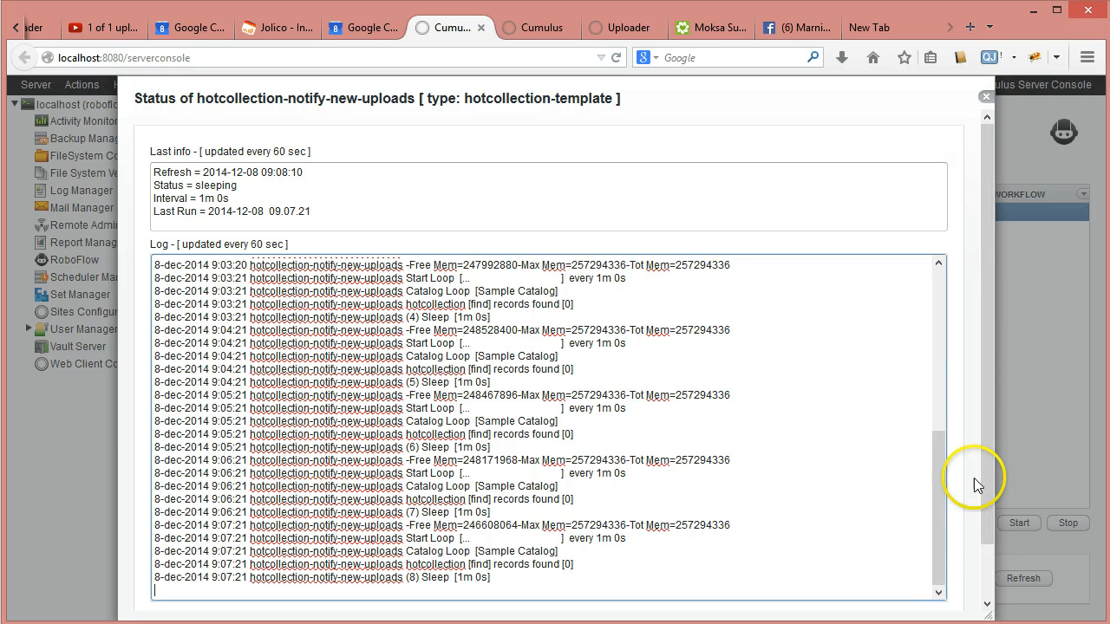
pyautogui.moveTo(986, 502); pyautogui.dragTo(984, 558)
pyautogui.click(905, 566)
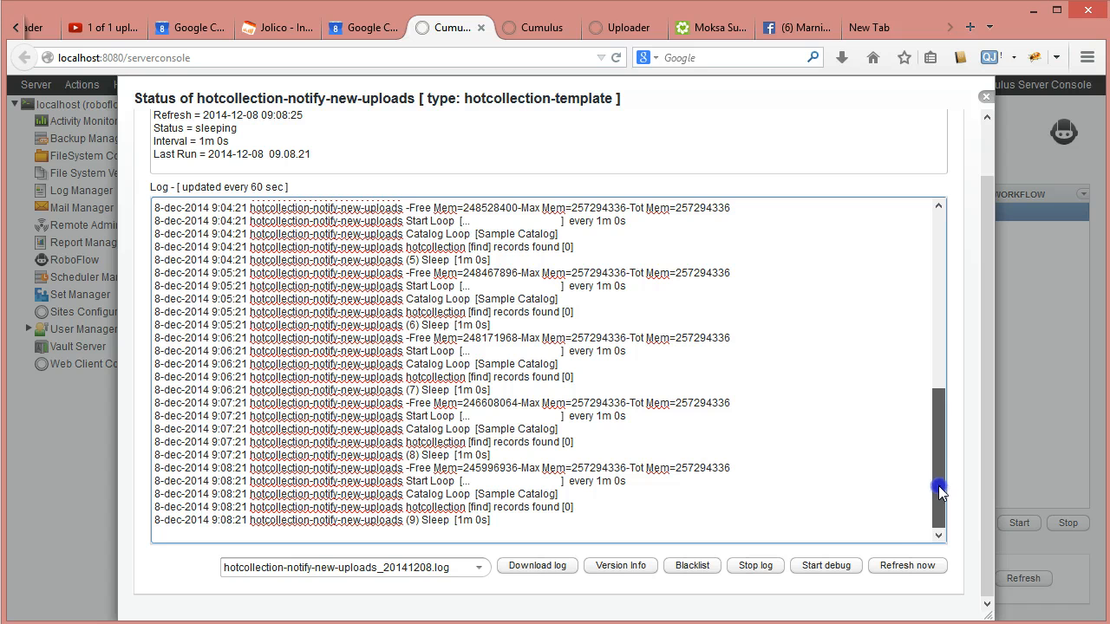
pyautogui.click(926, 571)
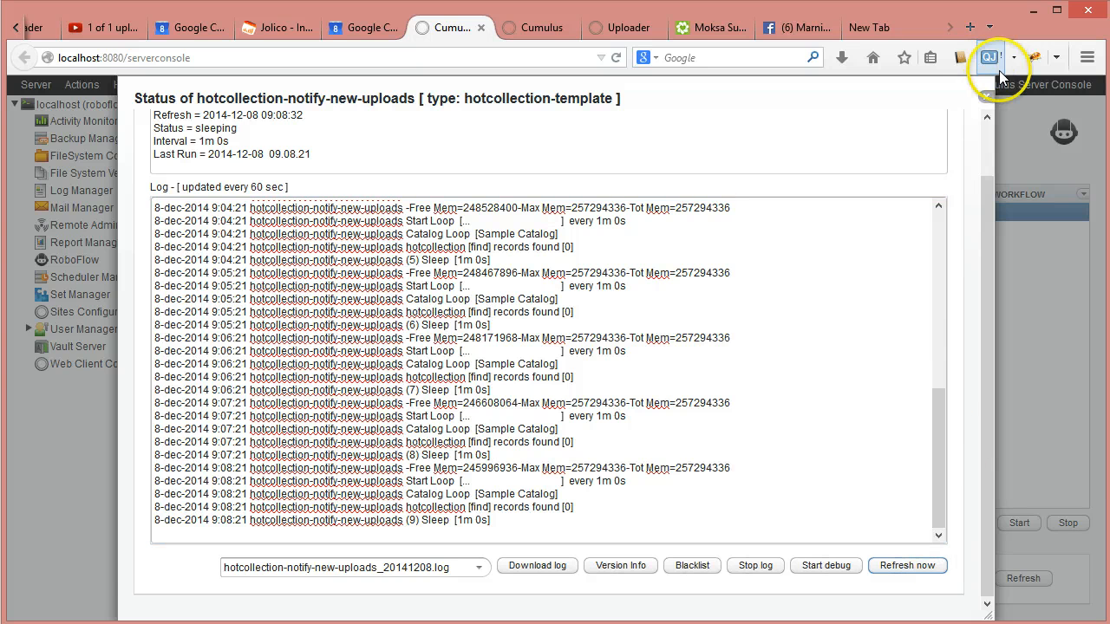
pyautogui.click(987, 97)
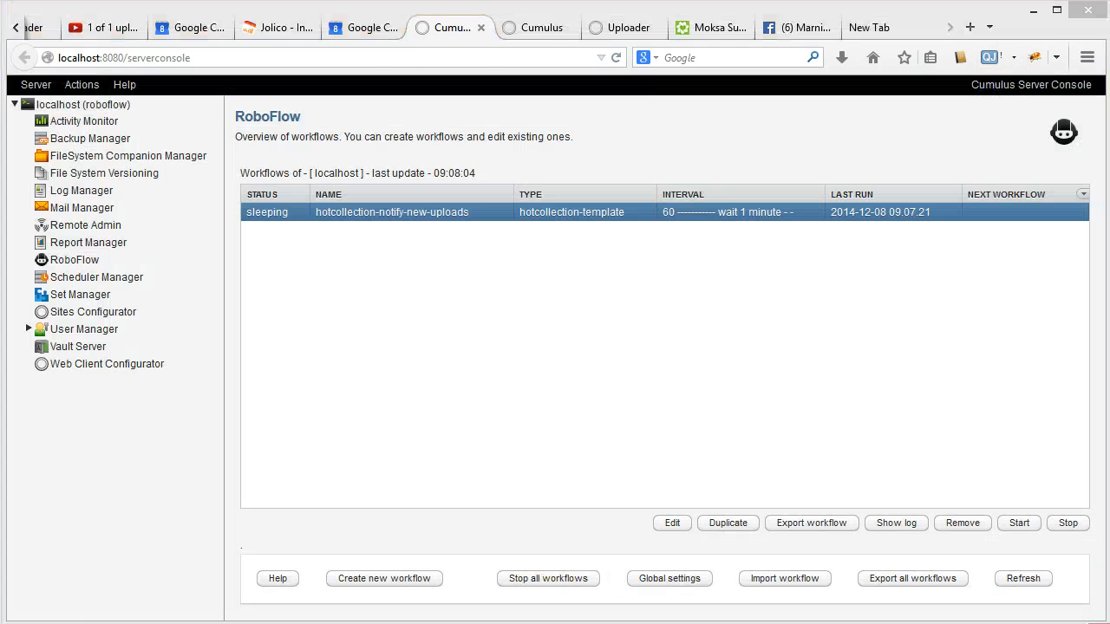
# - Open the Polo_2014-22691.tif record's details, look them over, and close the window
pyautogui.click(290, 187)
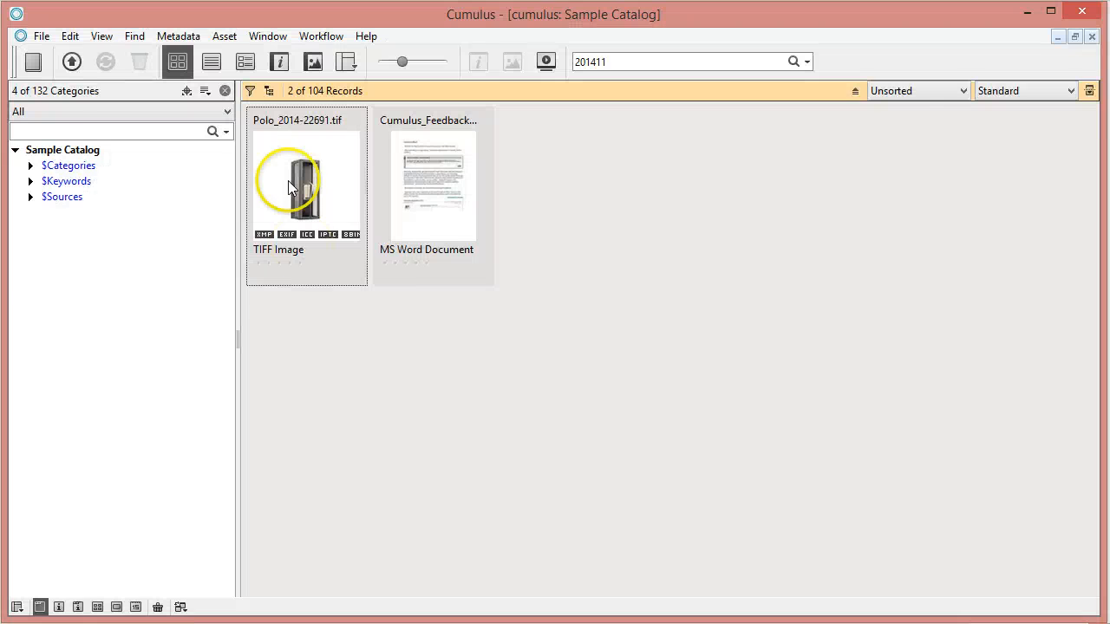
pyautogui.doubleClick(289, 177)
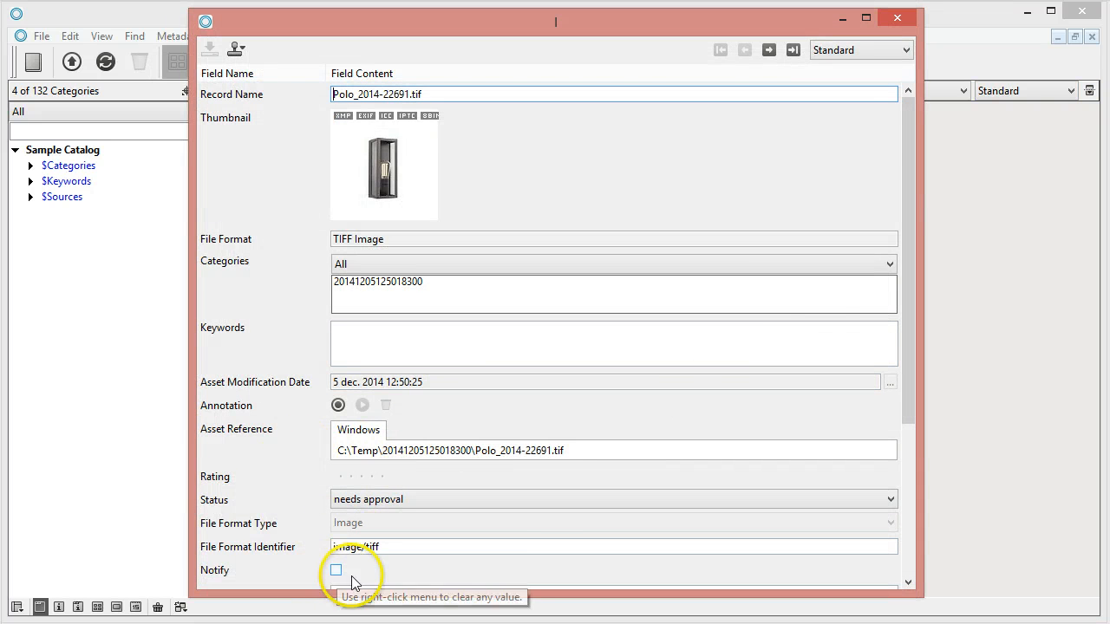
pyautogui.moveTo(910, 139); pyautogui.dragTo(916, 314)
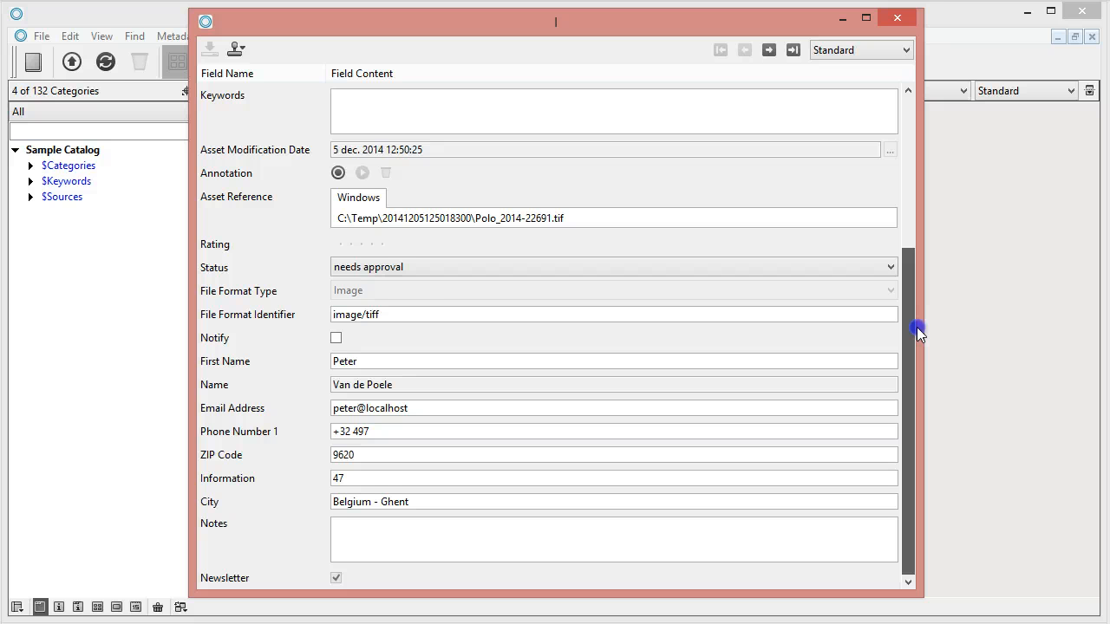
pyautogui.moveTo(918, 333); pyautogui.dragTo(918, 332)
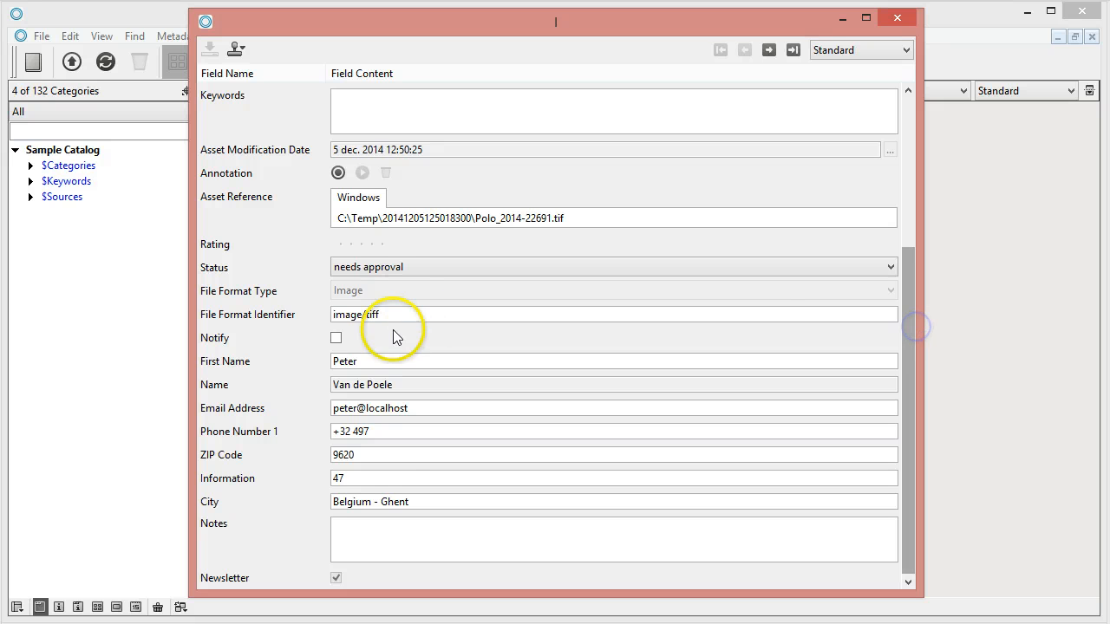
pyautogui.click(894, 21)
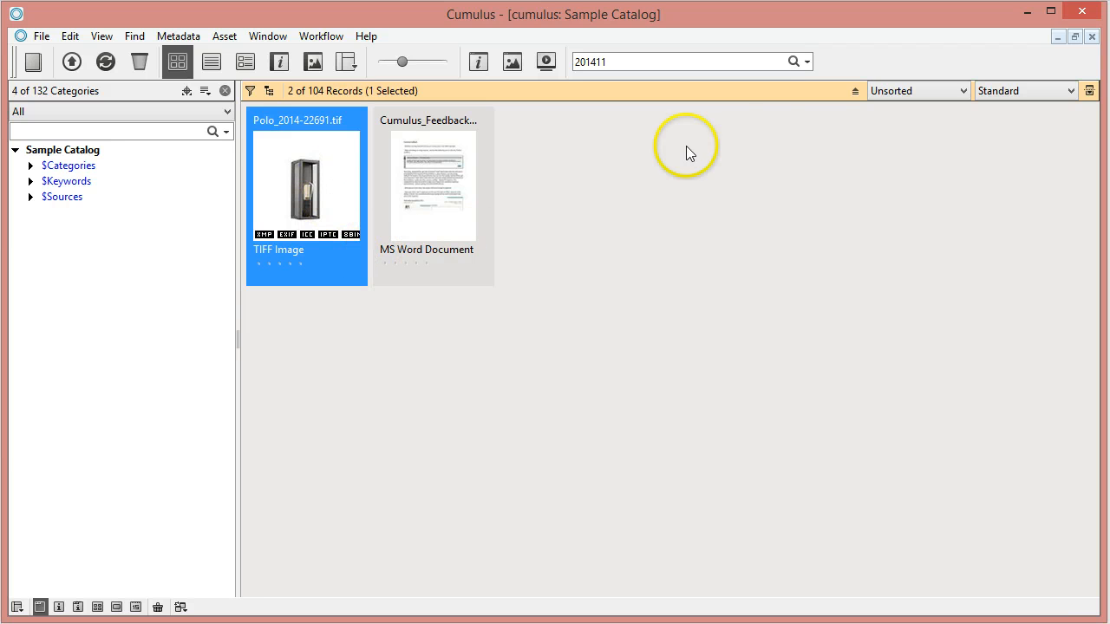
# - Run an advanced search for records with an Email Address value and Notify set to False
pyautogui.click(807, 61)
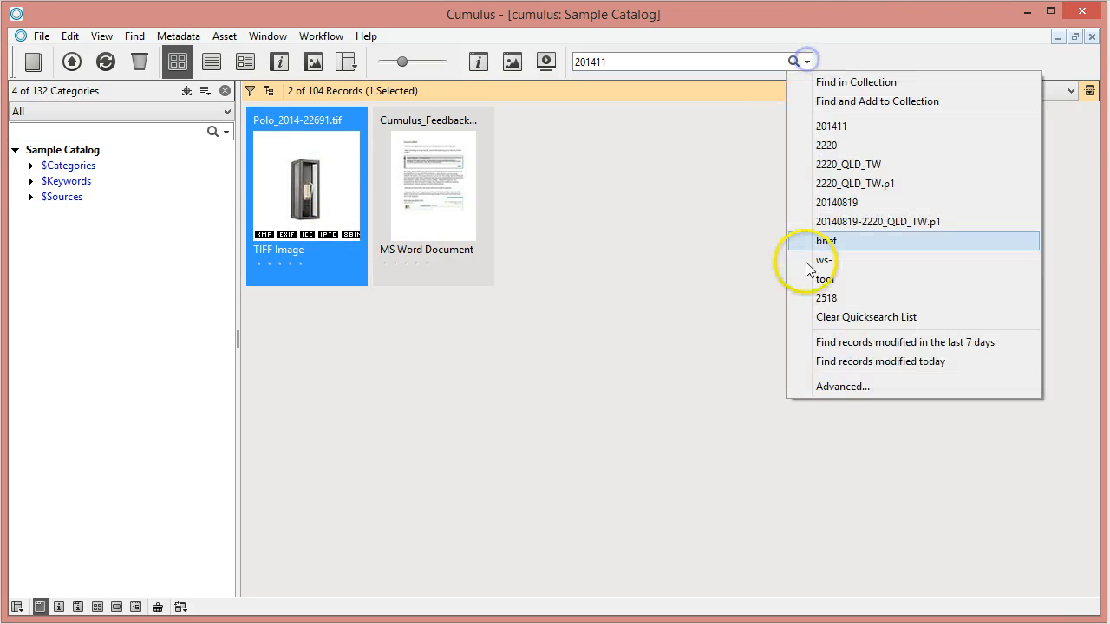
pyautogui.click(837, 385)
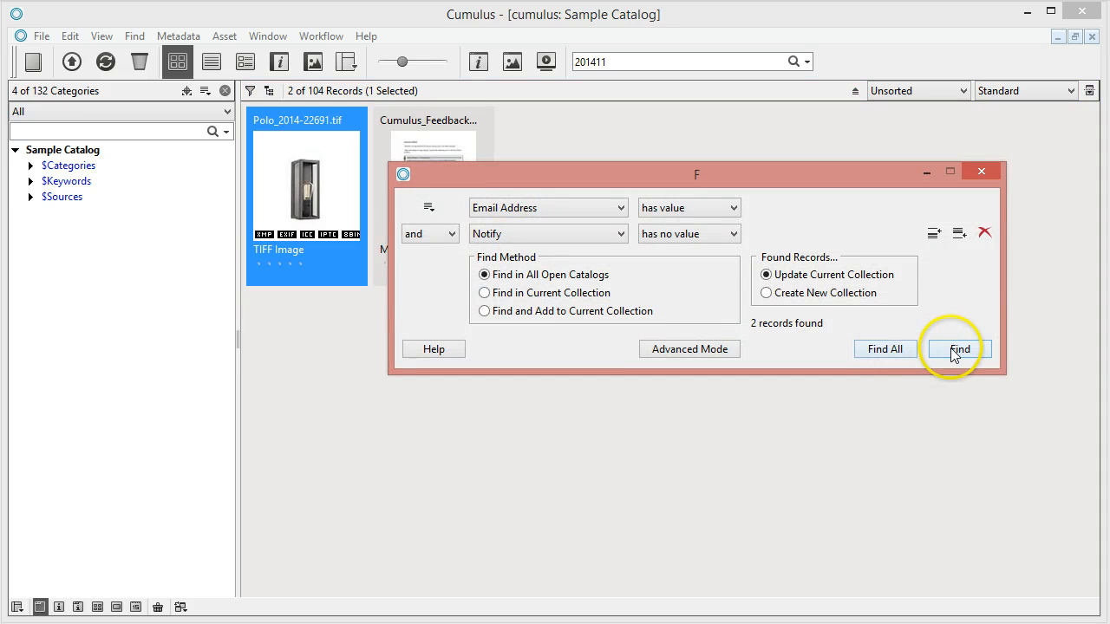
pyautogui.click(955, 351)
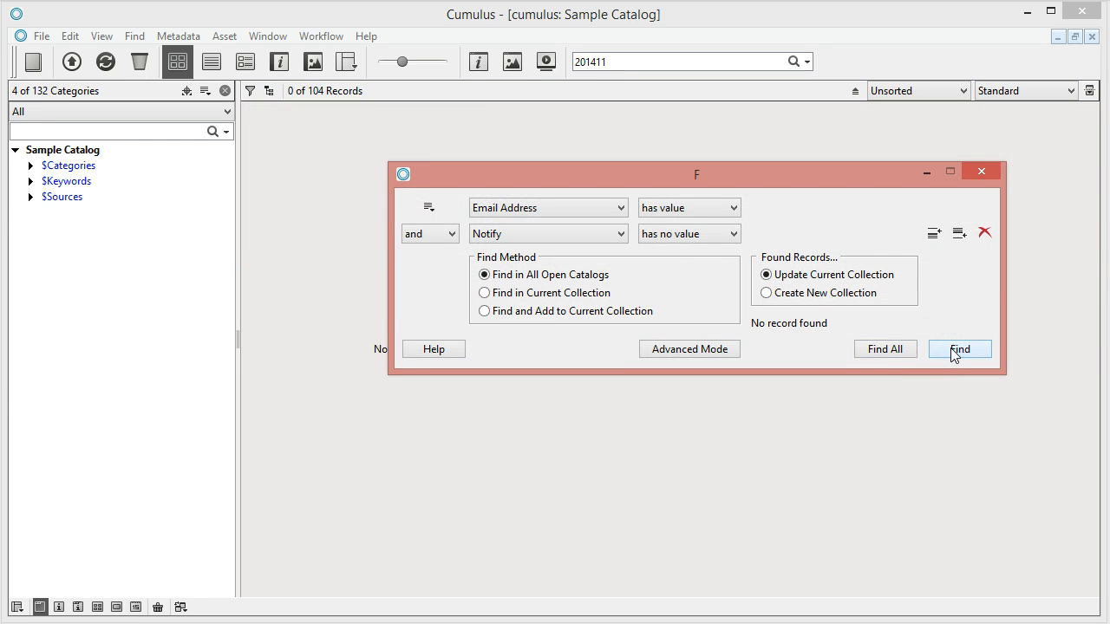
pyautogui.click(681, 236)
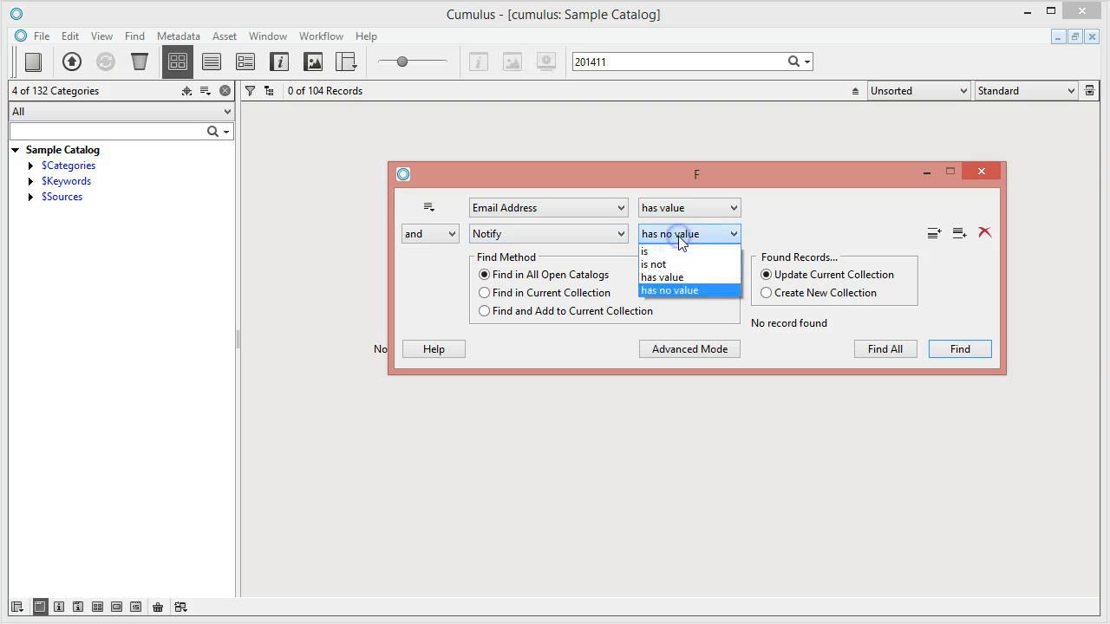
pyautogui.click(669, 252)
pyautogui.click(960, 350)
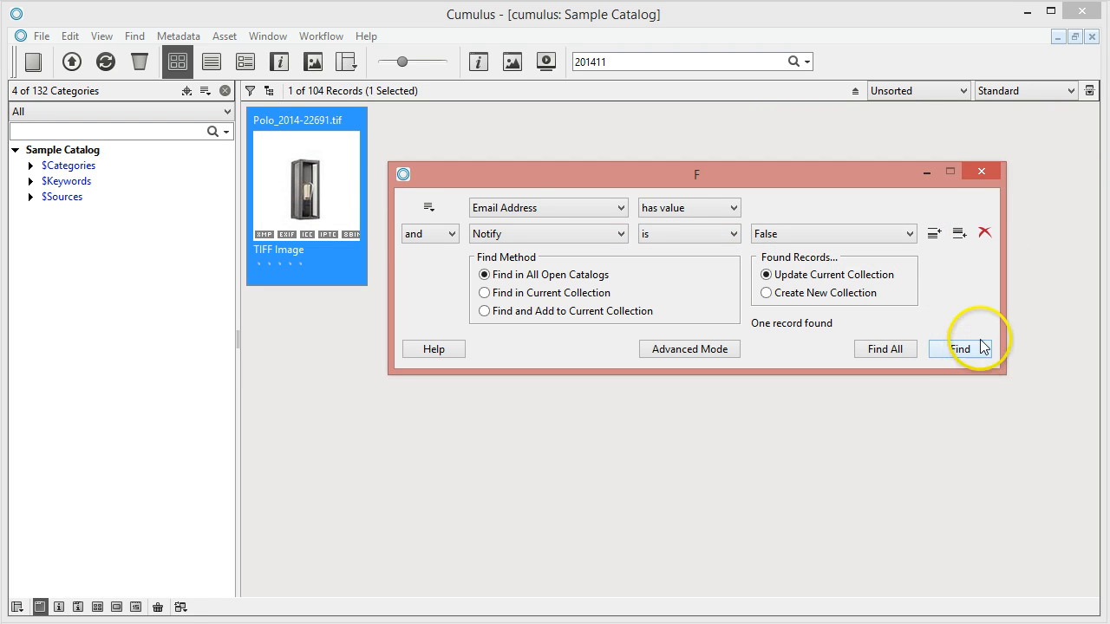
# - Bulk edit the found Polo_2014-22691.tif record to clear its Notify value, and save
pyautogui.click(984, 172)
pyautogui.click(178, 36)
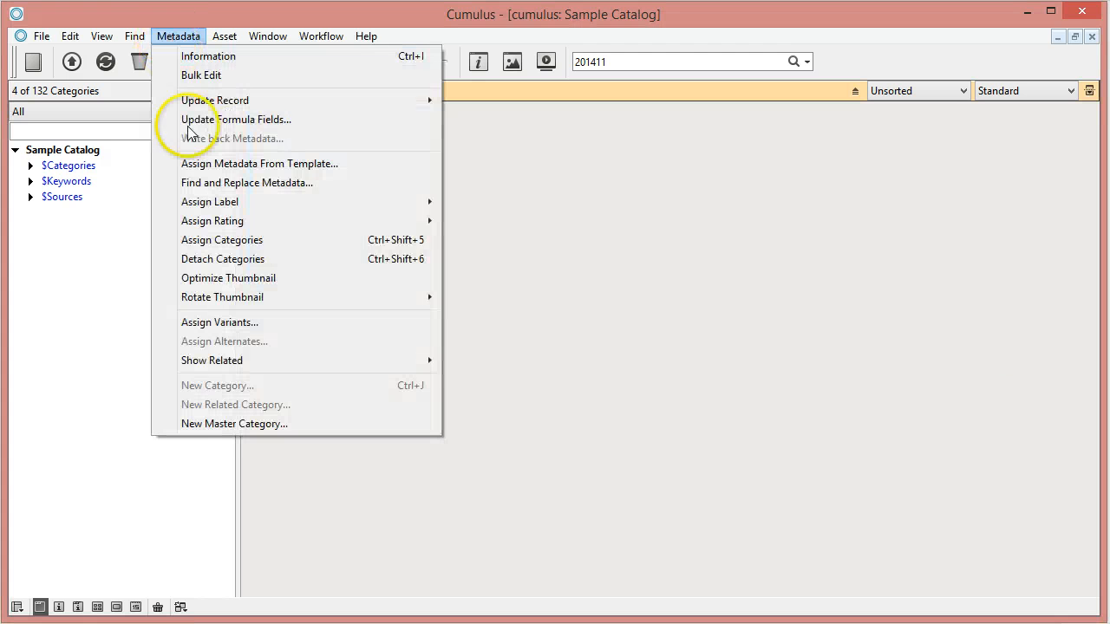
pyautogui.click(186, 76)
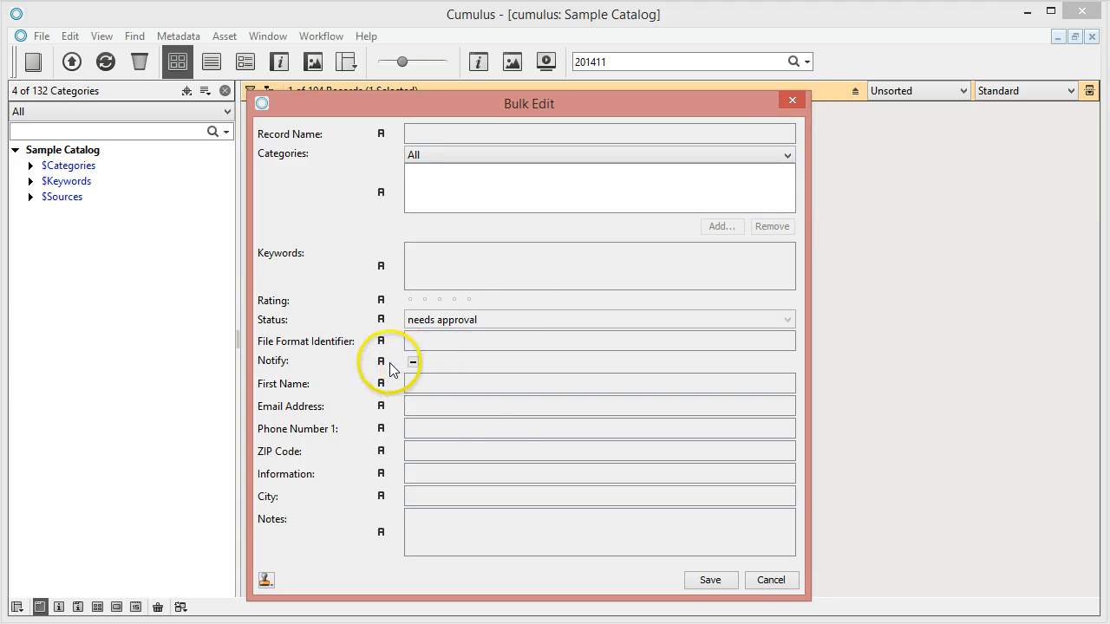
pyautogui.click(382, 361)
pyautogui.click(422, 434)
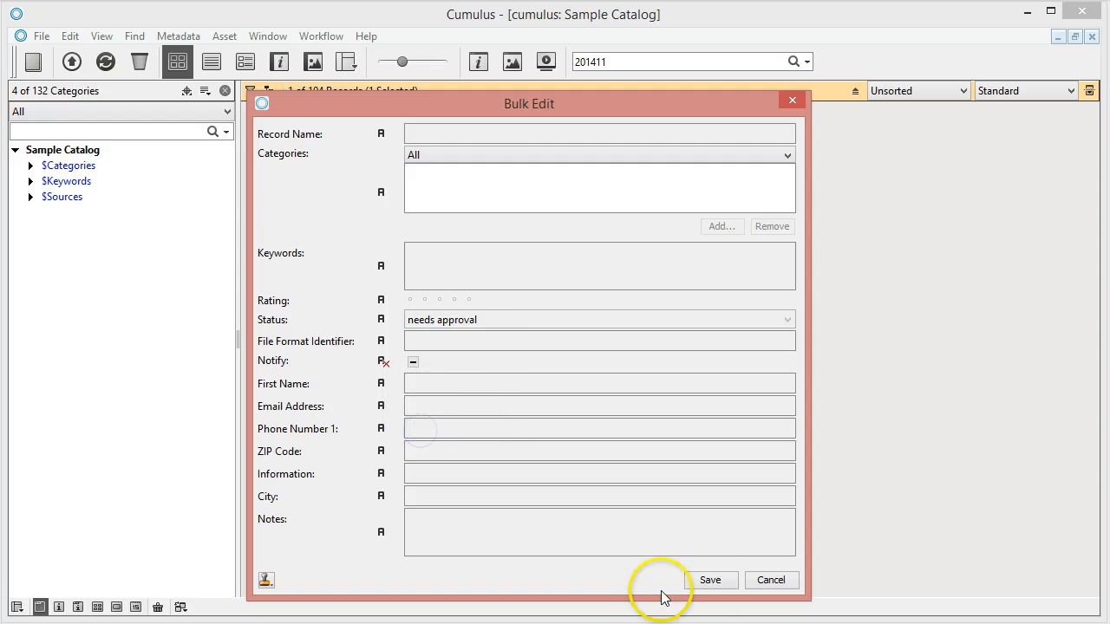
pyautogui.click(711, 581)
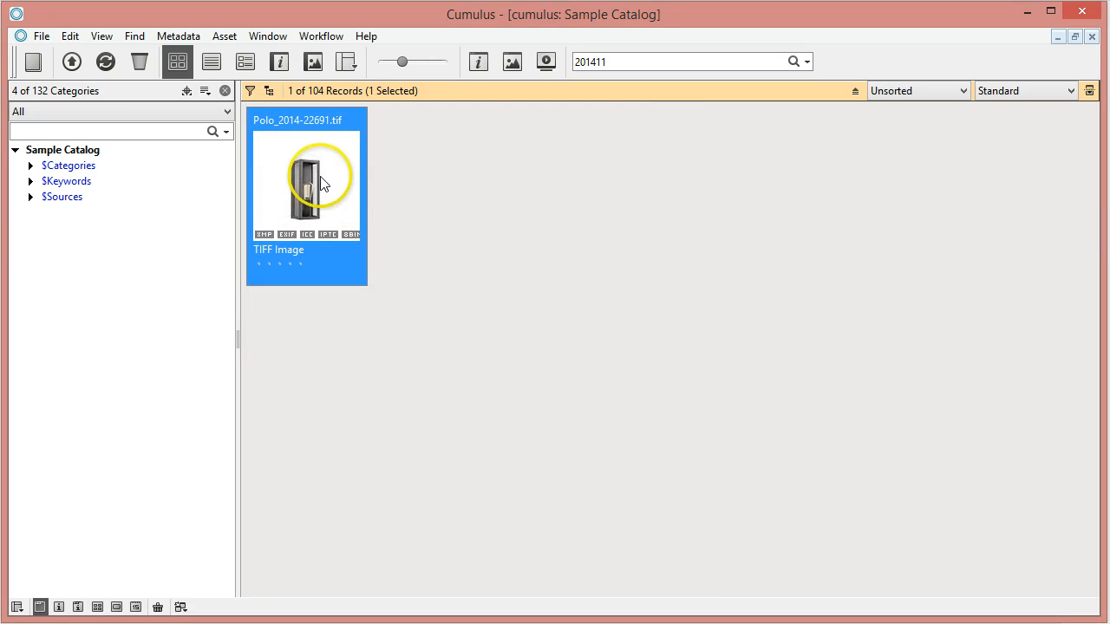
# - Search records with an Email Address value for Notify False, then no value, then has value (2 found)
pyautogui.click(808, 61)
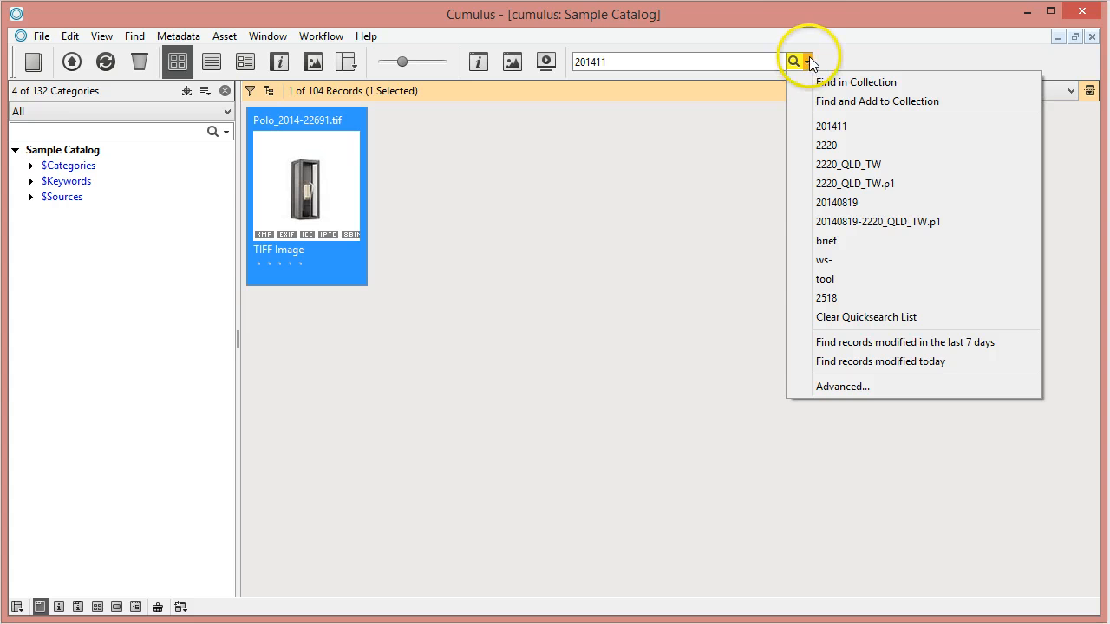
pyautogui.click(867, 387)
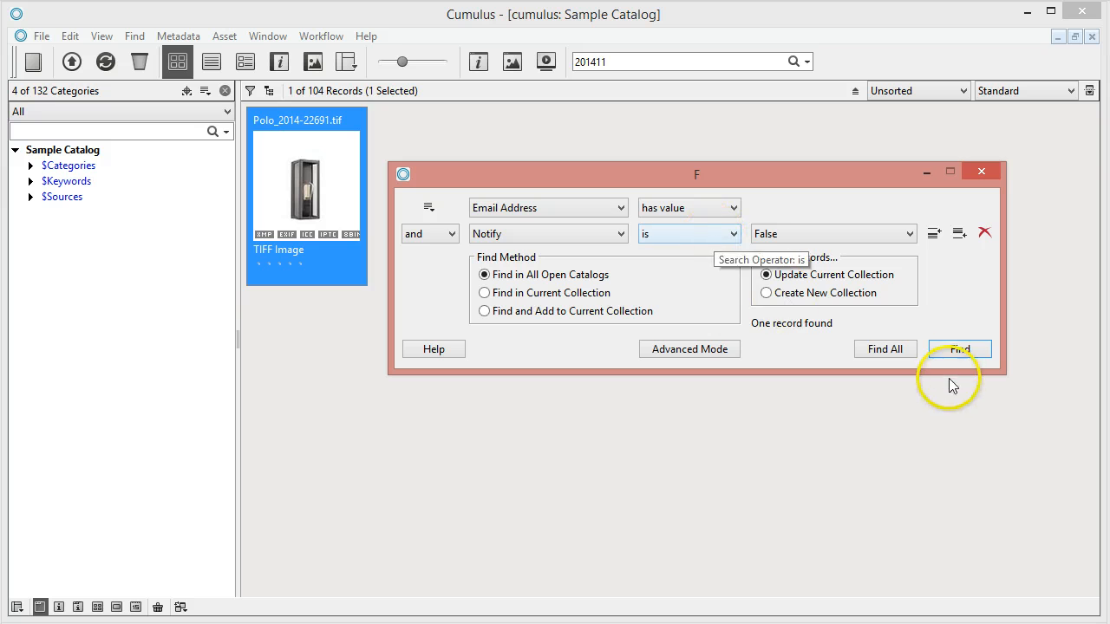
pyautogui.click(959, 349)
pyautogui.click(730, 233)
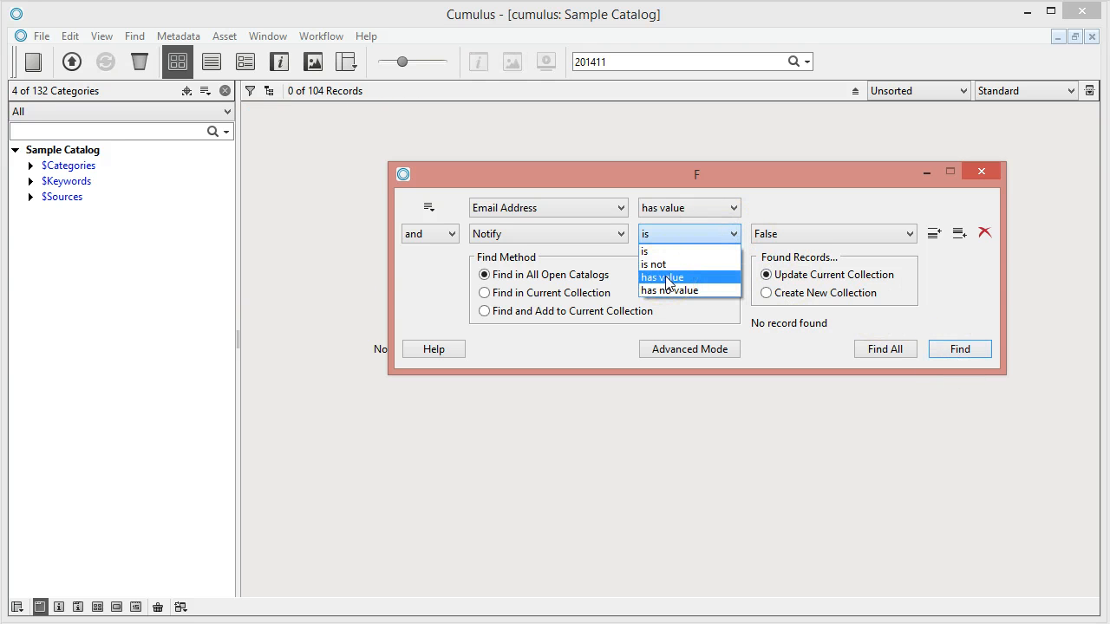
pyautogui.click(669, 289)
pyautogui.click(959, 349)
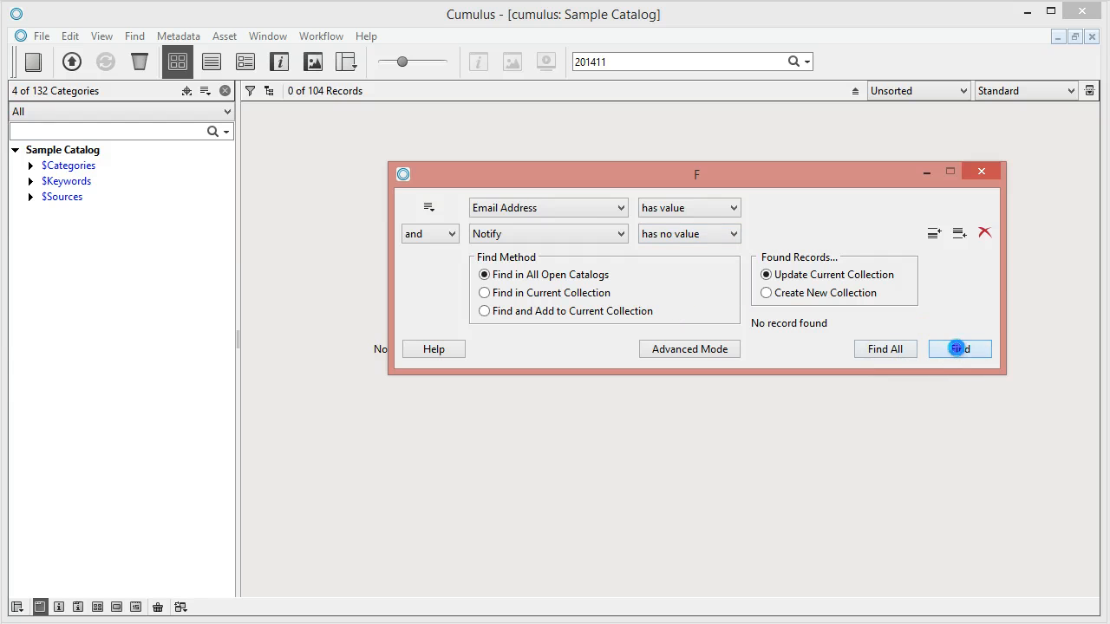
pyautogui.click(704, 233)
pyautogui.click(670, 278)
pyautogui.click(959, 349)
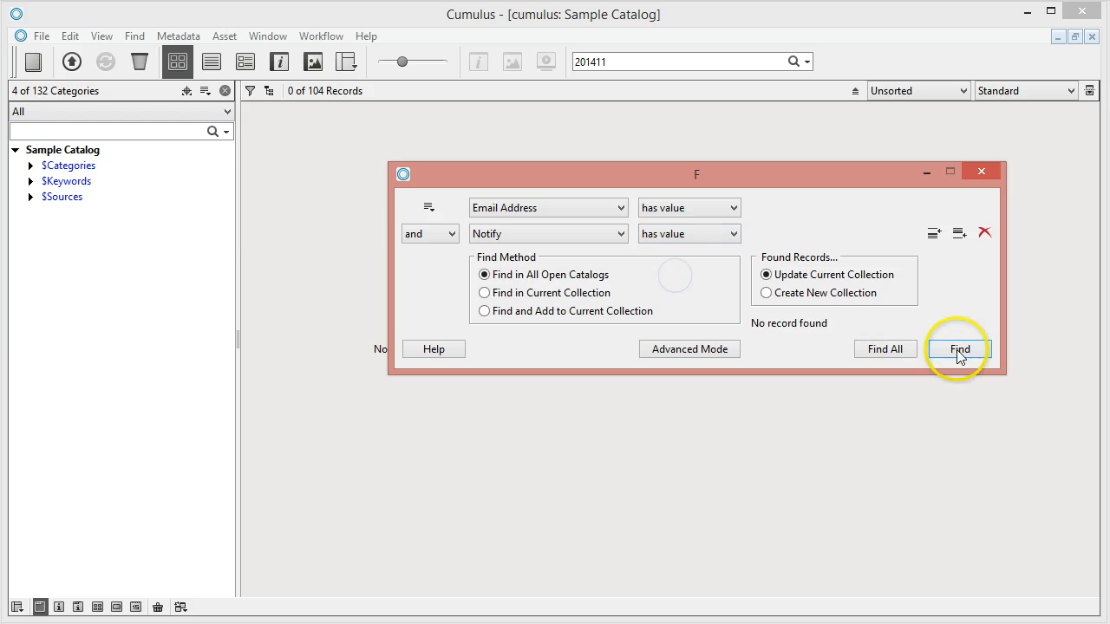
# - Close the search and check that Polo_2014-22691.tif now shows Notify ticked
pyautogui.moveTo(735, 173); pyautogui.dragTo(795, 261)
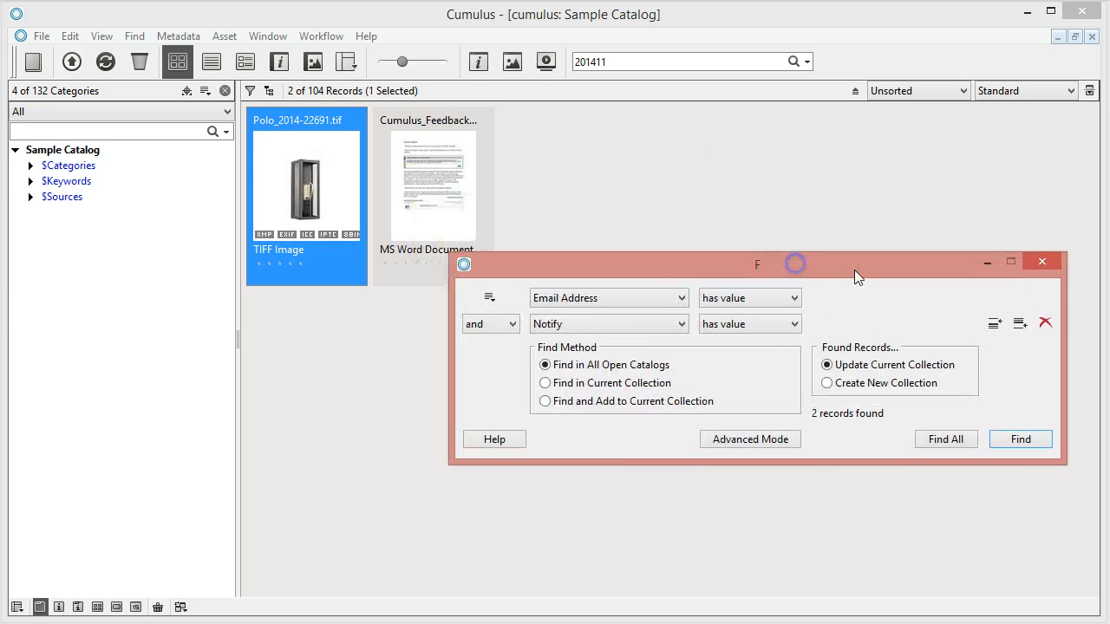
pyautogui.click(1047, 257)
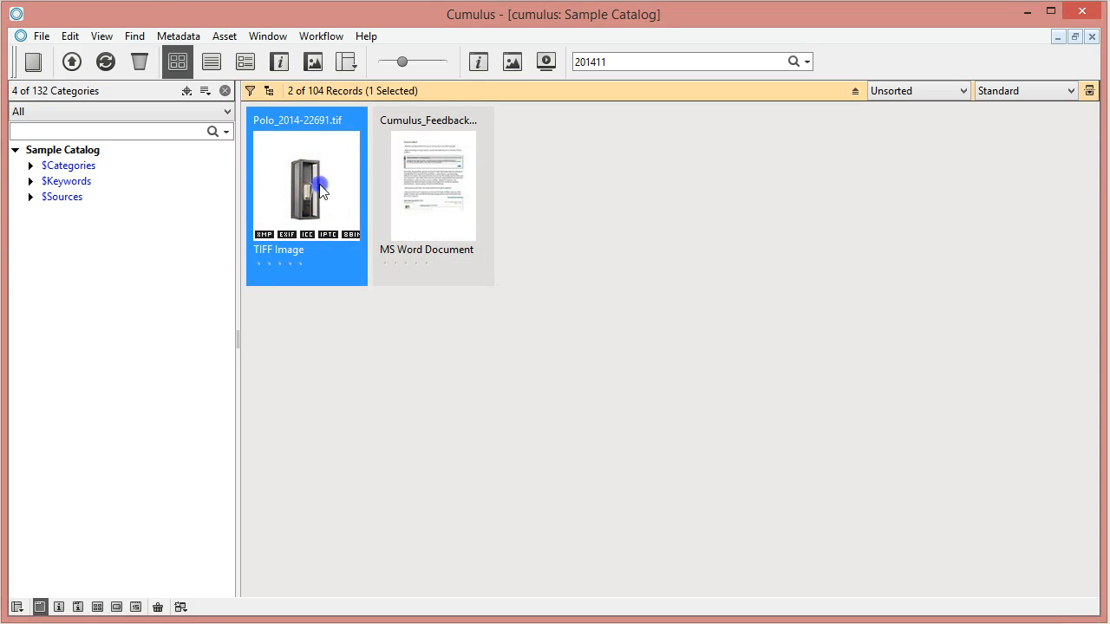
pyautogui.doubleClick(318, 184)
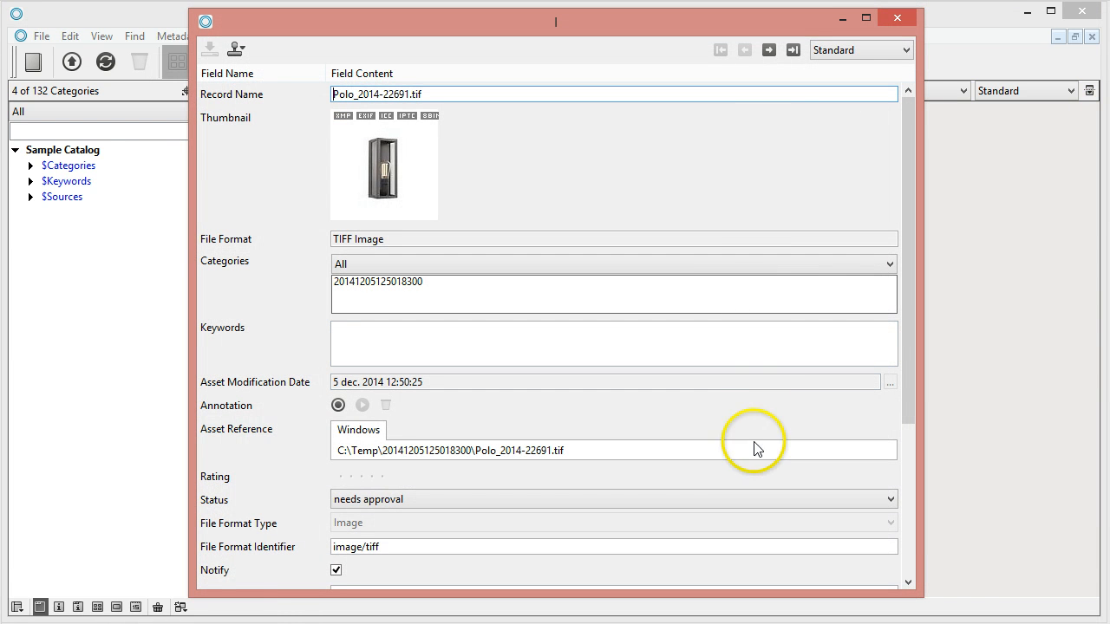
pyautogui.click(897, 18)
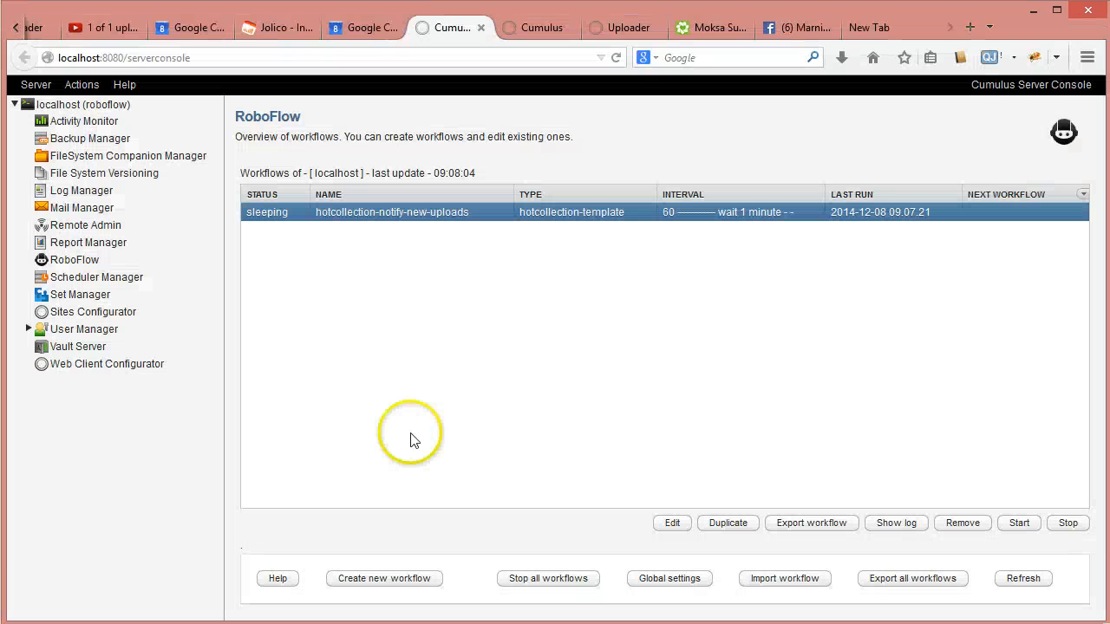
# - Review the workflow log's latest entries about the found record and sent e-mail, then close it
pyautogui.click(896, 524)
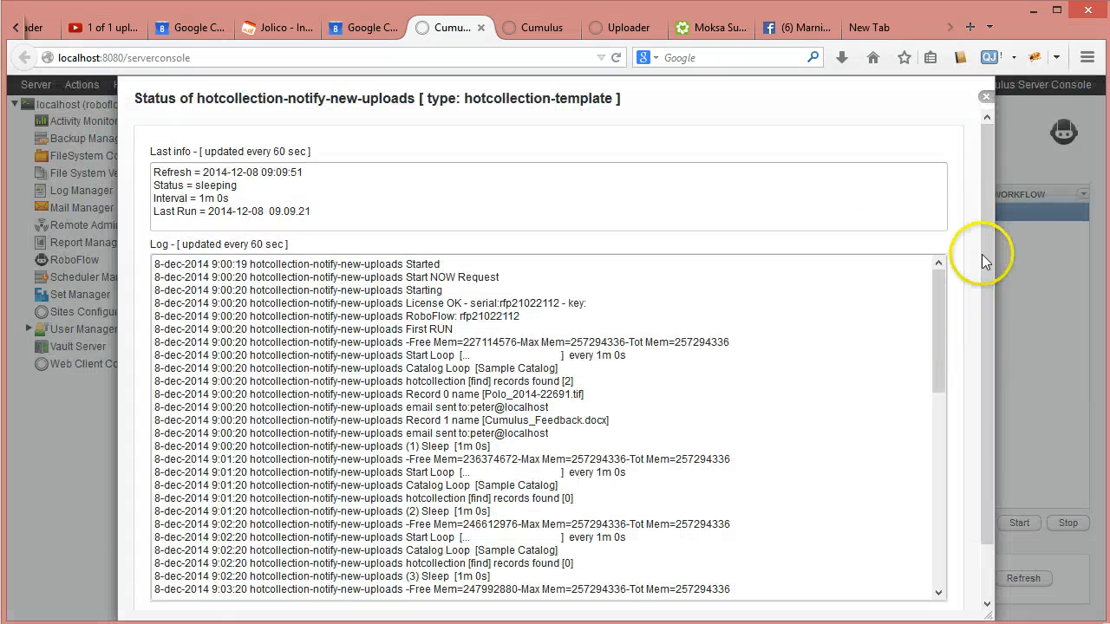
pyautogui.scroll(-2, 984, 250)
pyautogui.moveTo(940, 252); pyautogui.dragTo(949, 509)
pyautogui.moveTo(411, 482); pyautogui.dragTo(598, 507)
pyautogui.click(661, 523)
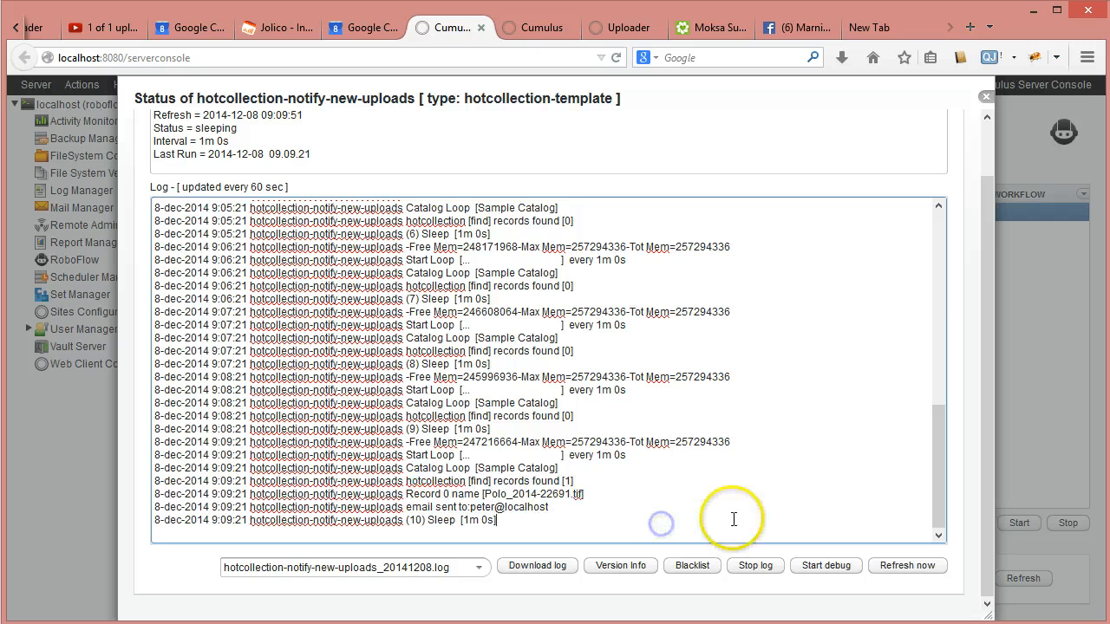
pyautogui.click(986, 95)
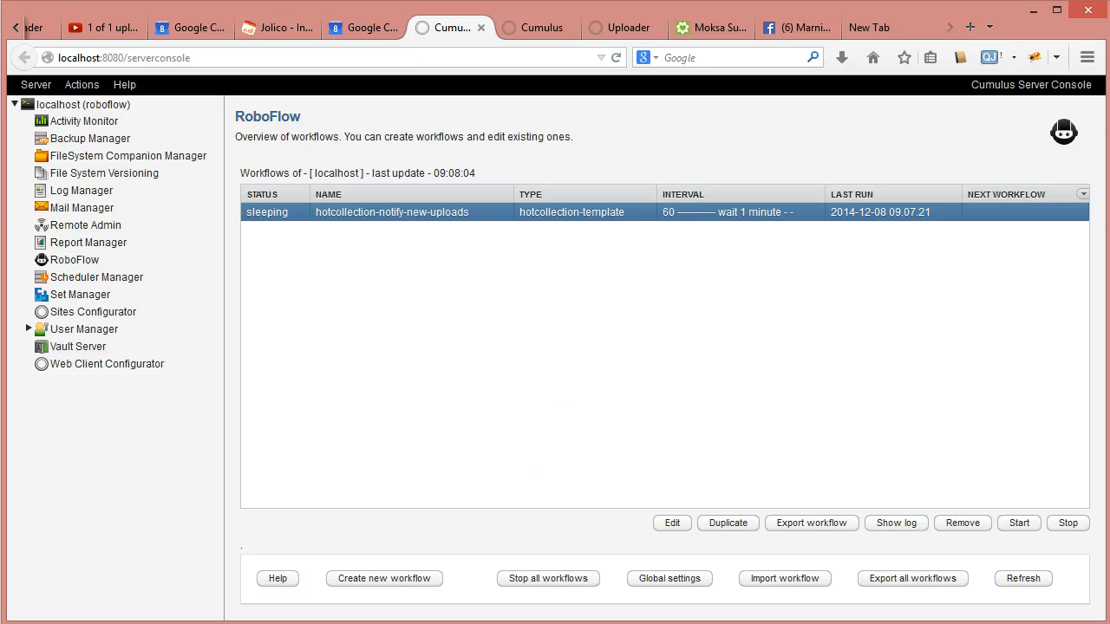
pyautogui.click(453, 623)
# - Fetch mail in Thunderbird, read the new 'New file uploaded' message, then return to the console
pyautogui.click(359, 599)
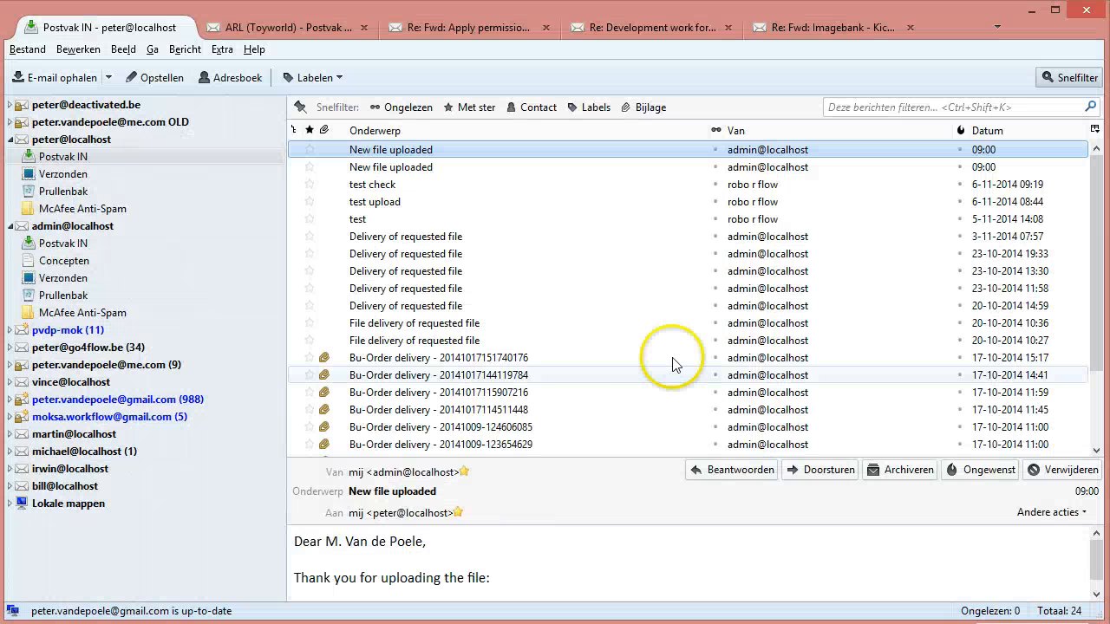
pyautogui.click(71, 77)
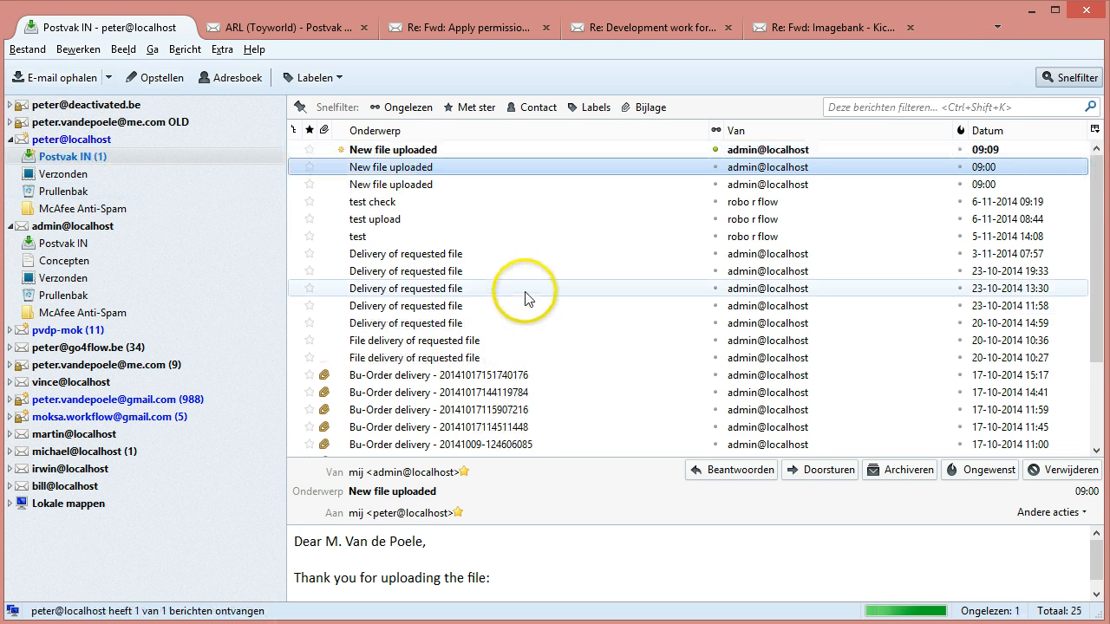
pyautogui.doubleClick(426, 151)
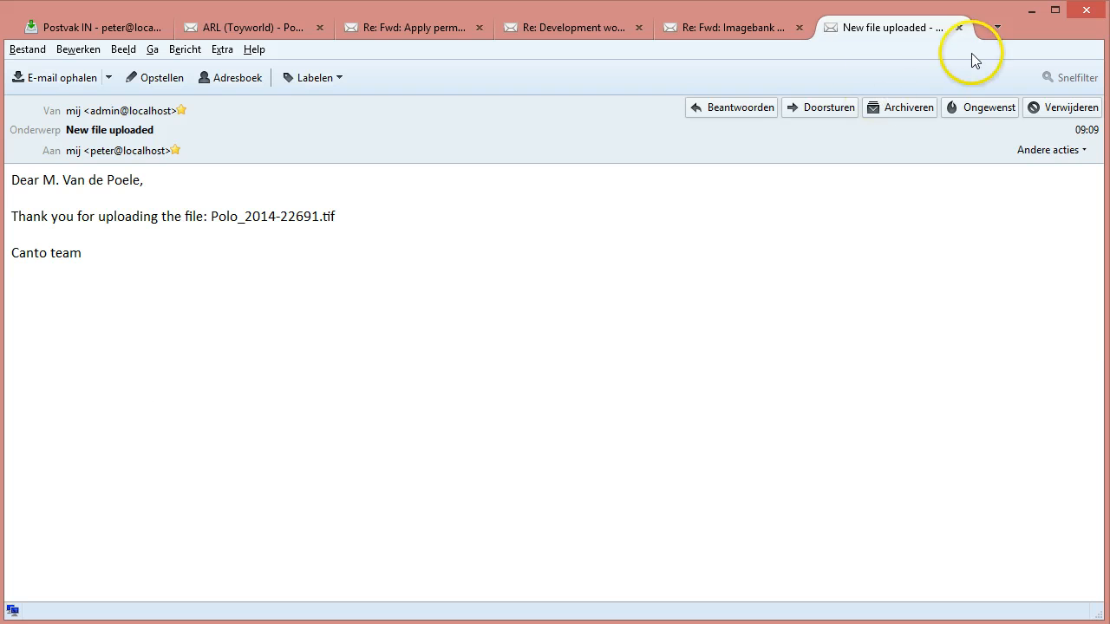
pyautogui.click(959, 27)
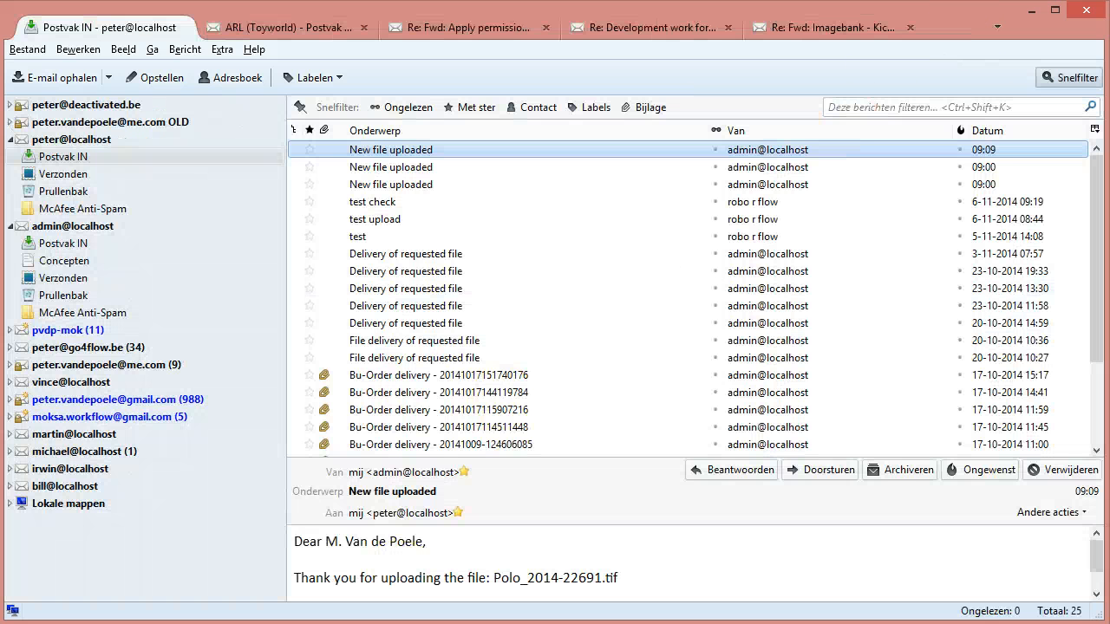
pyautogui.hotkey('alt', 'Tab')
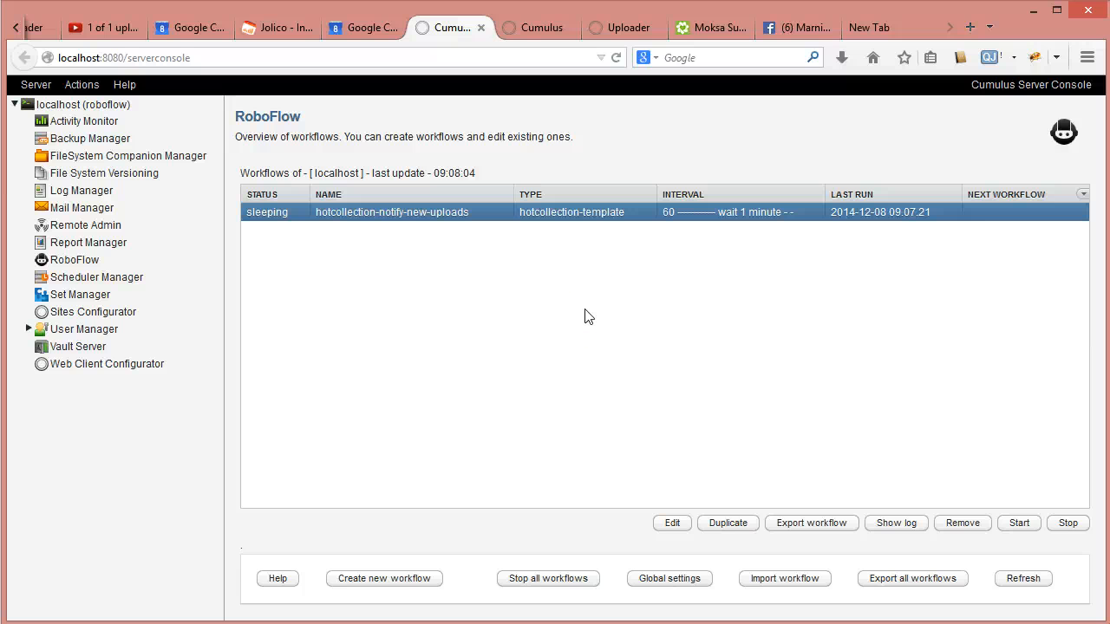
# - Review the notify workflow's record action script and parameters, including the e-mail body action, then save
pyautogui.click(440, 211)
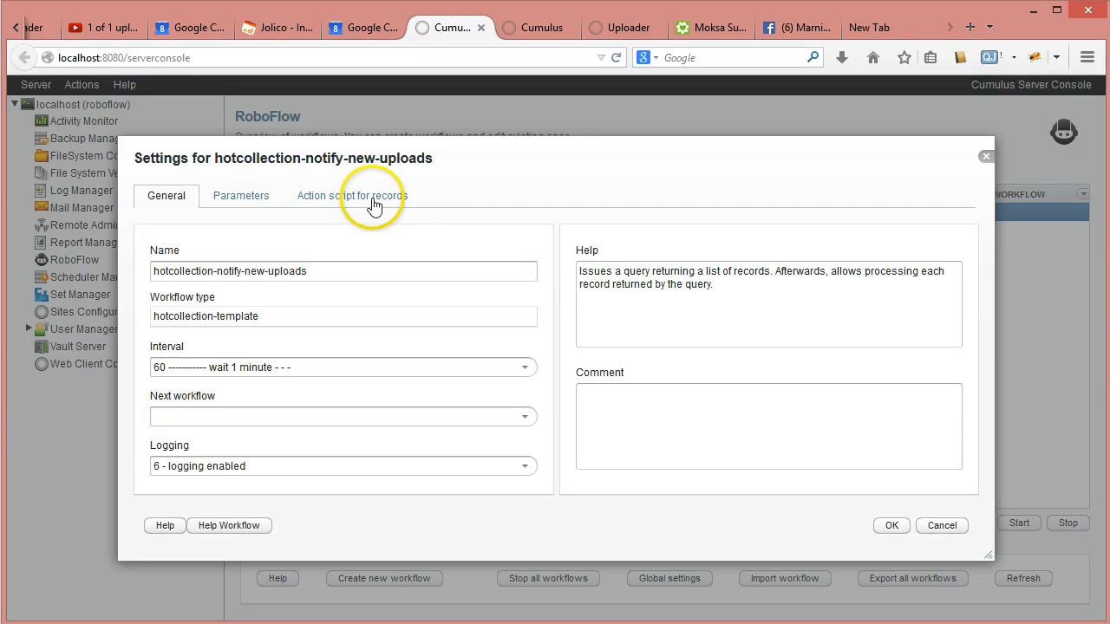
pyautogui.click(373, 203)
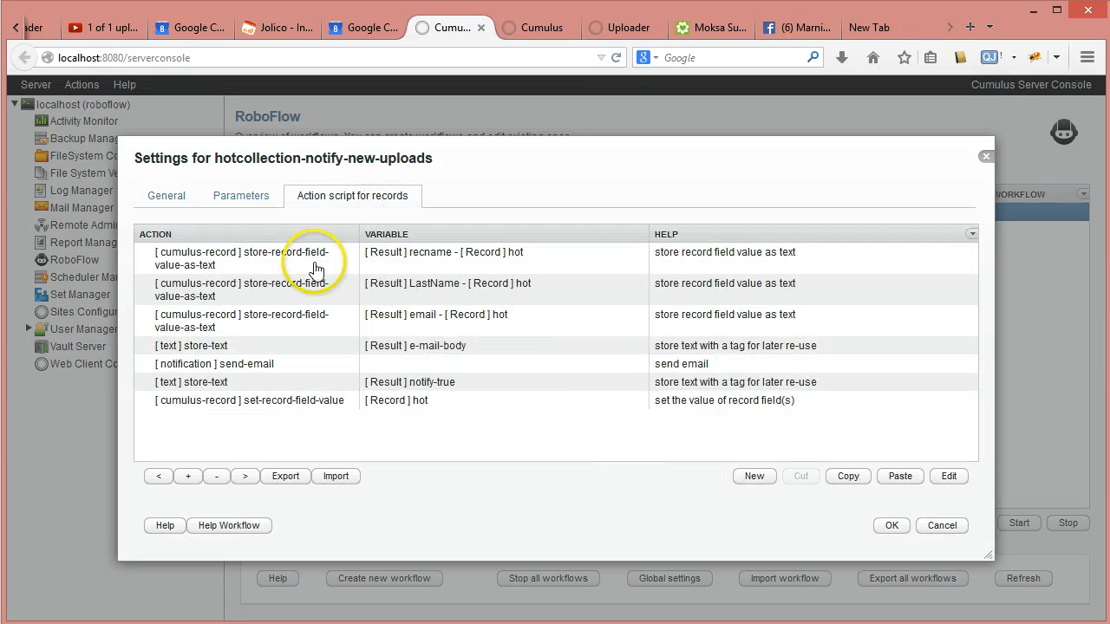
pyautogui.click(242, 195)
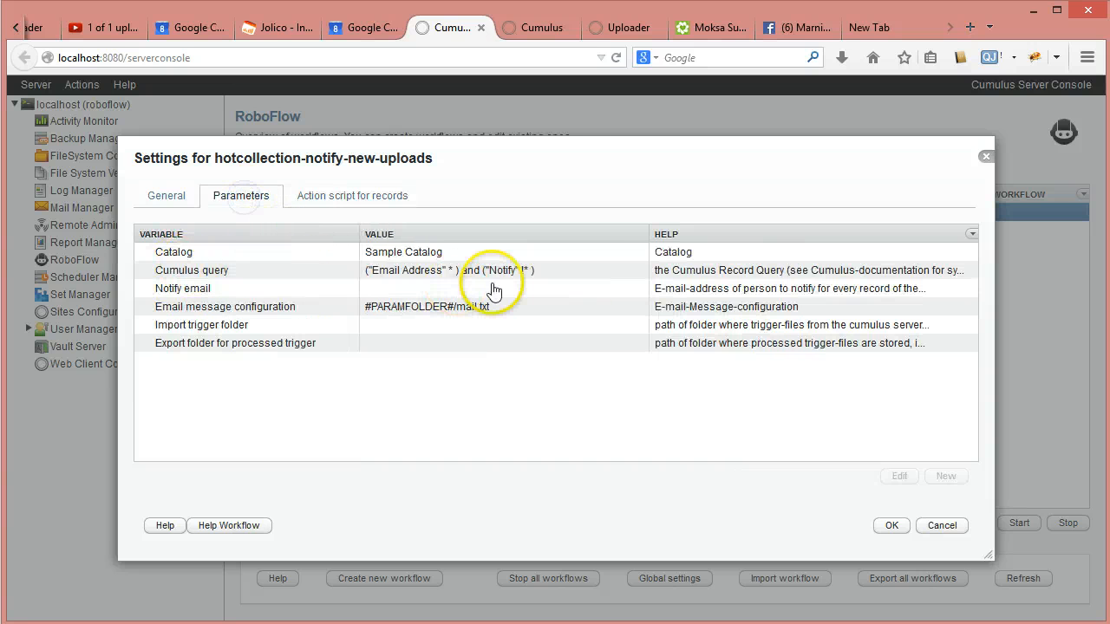
pyautogui.click(380, 189)
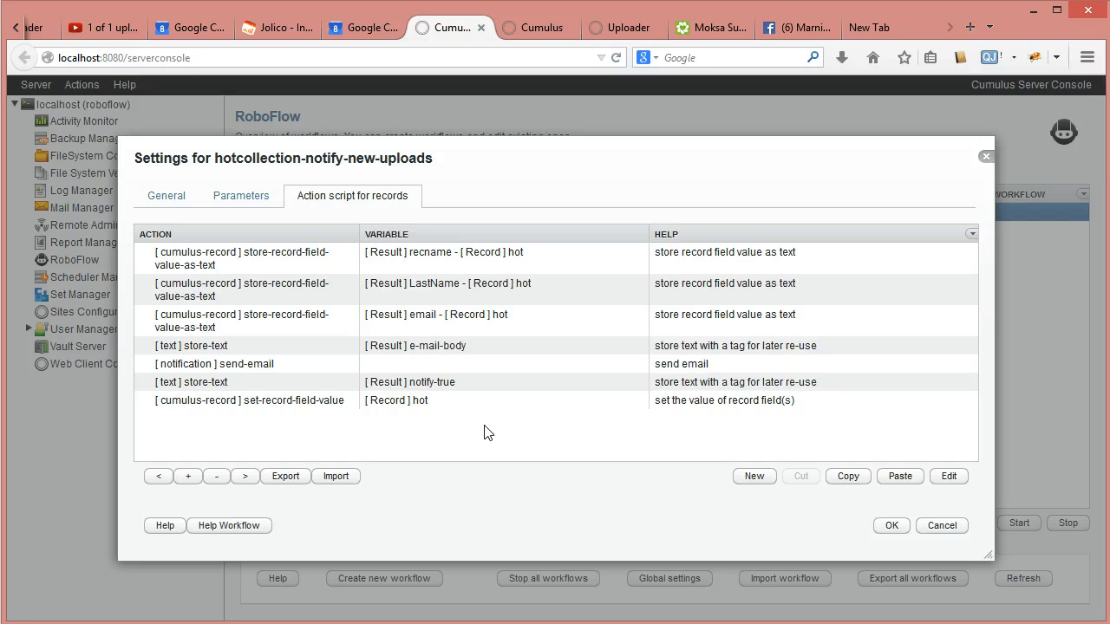
pyautogui.click(435, 352)
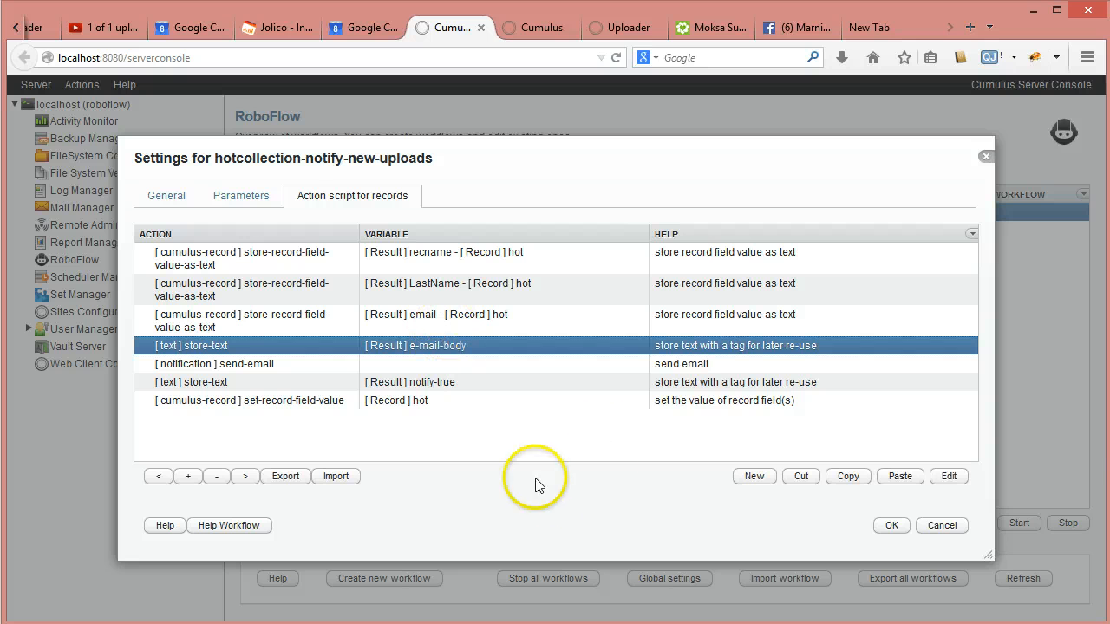
pyautogui.click(878, 529)
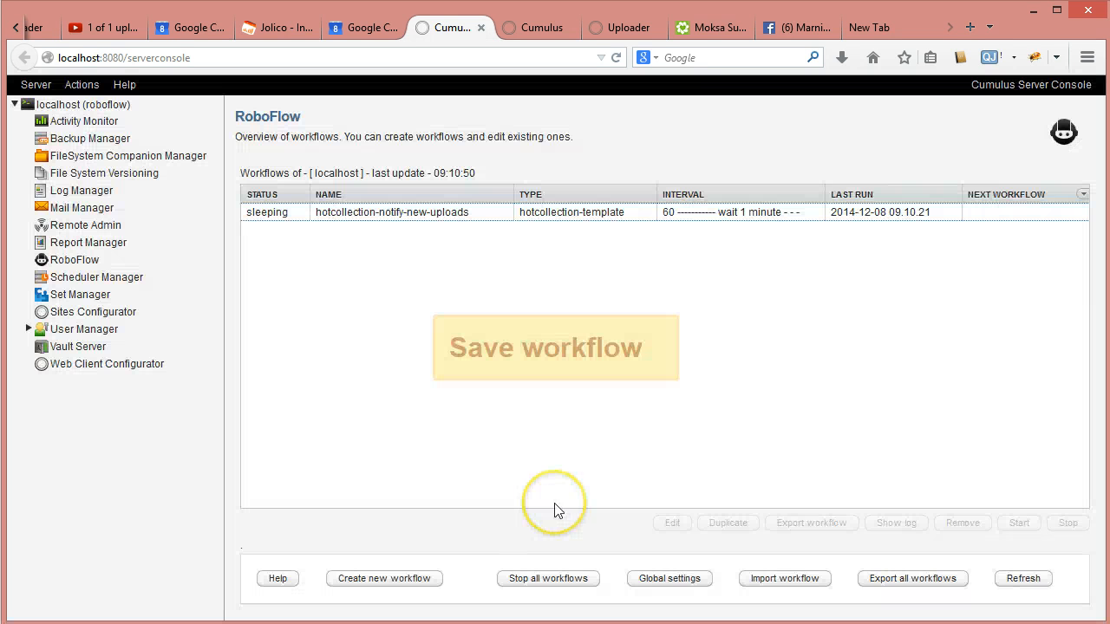
# - Reopen the workflow settings, recheck the parameters (saved query, mail.txt template), and save again
pyautogui.doubleClick(392, 214)
pyautogui.click(243, 197)
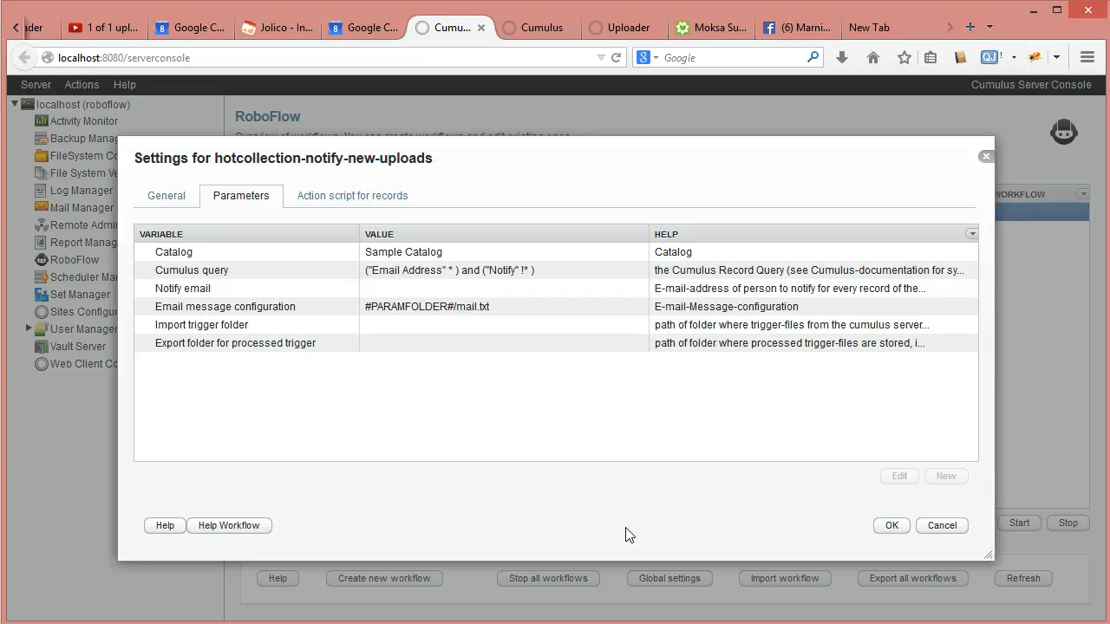
pyautogui.click(888, 527)
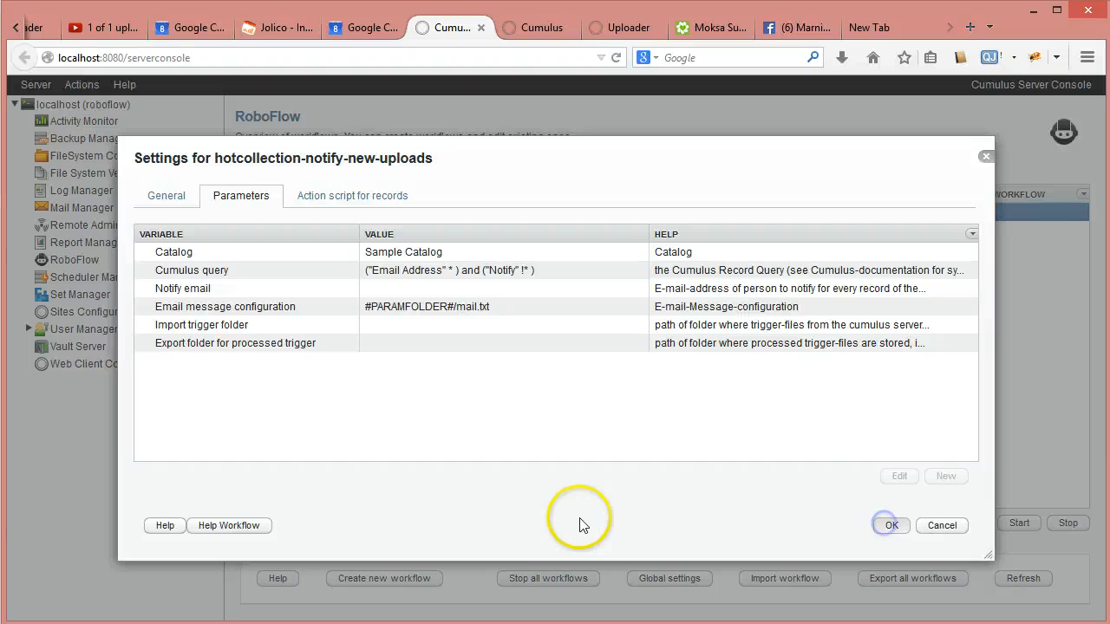